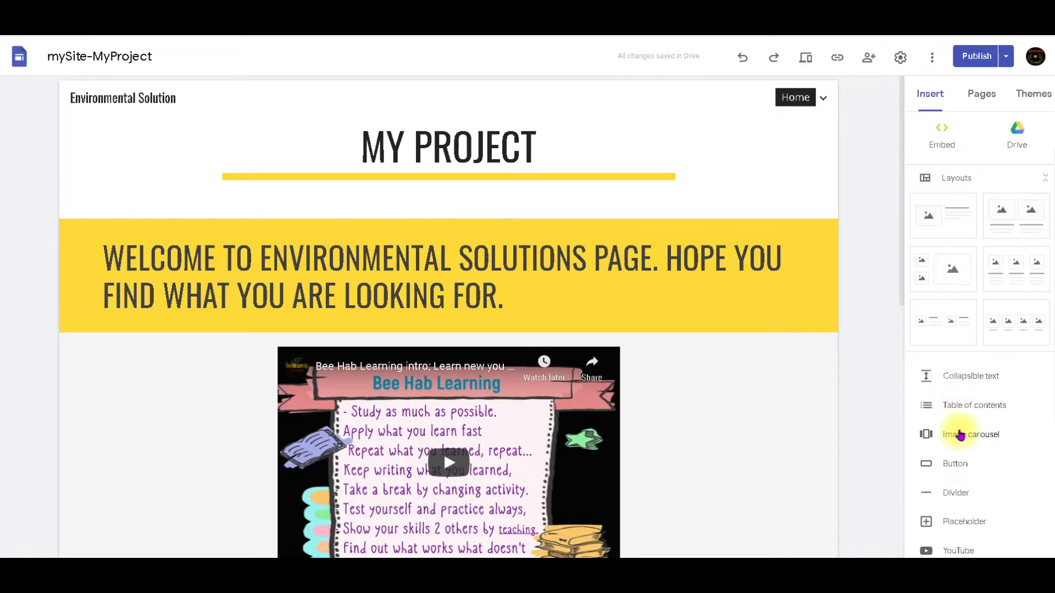
Start inserting a new button on the home page and name it Home
scroll(966, 390, down, 3)
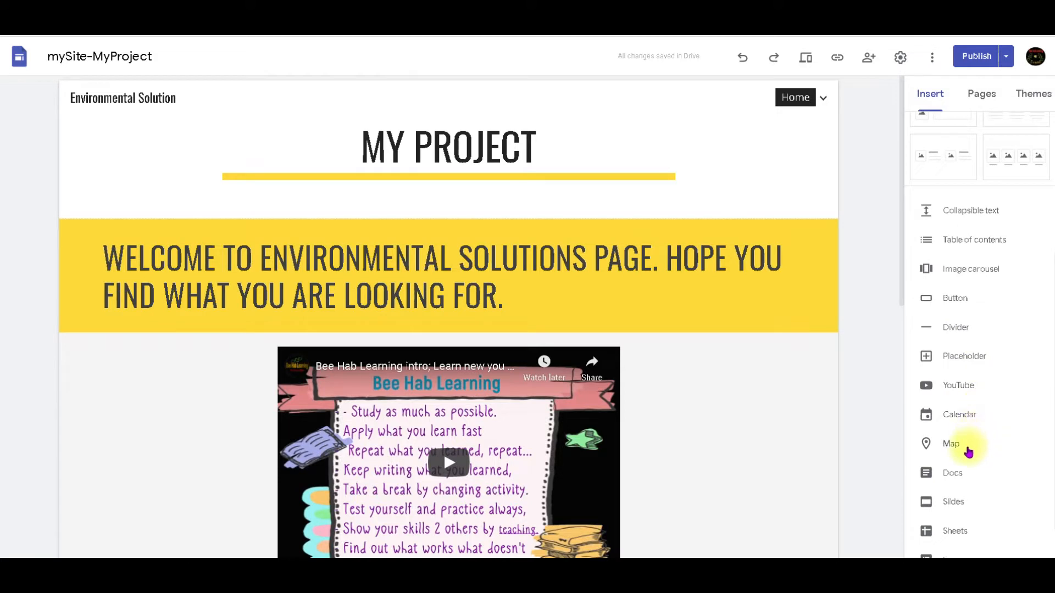
scroll(967, 445, down, 1)
scroll(975, 434, up, 2)
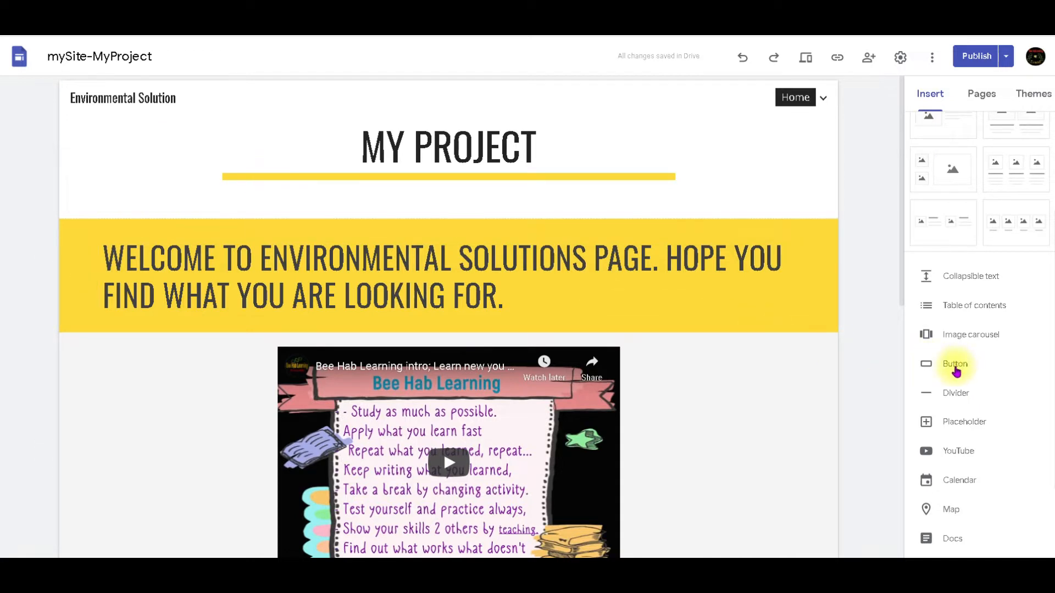
mouse_move(805, 104)
click(955, 365)
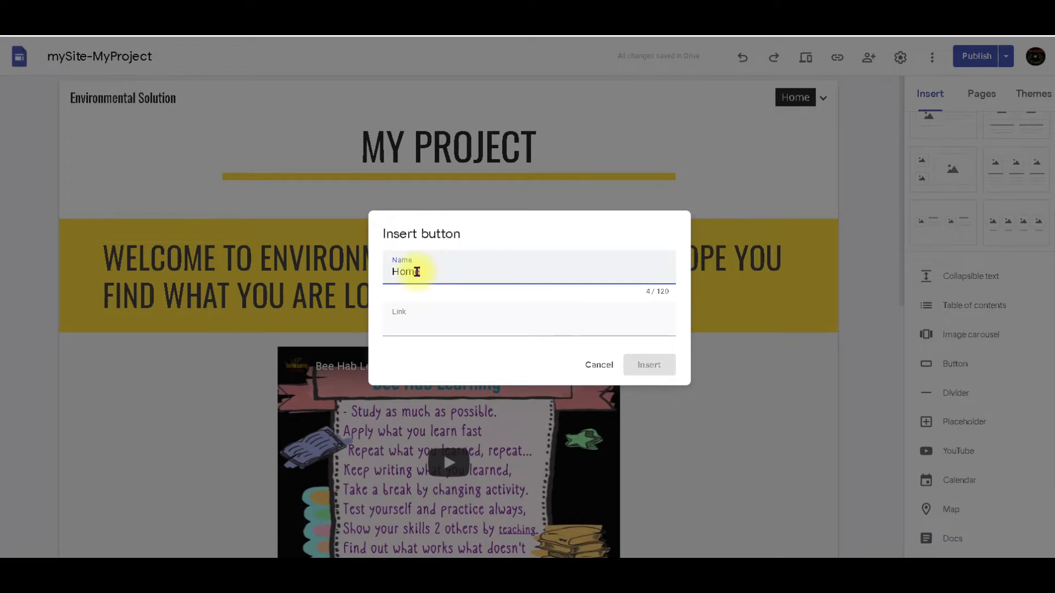
Examine which pages of this site are offered as link targets for the new button
click(415, 321)
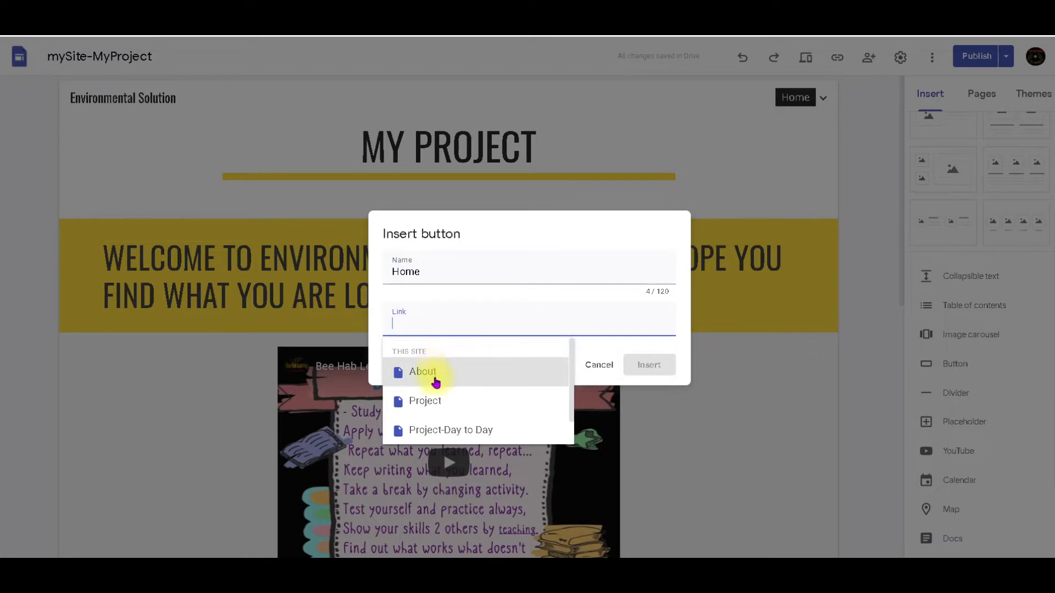
scroll(437, 384, down, 1)
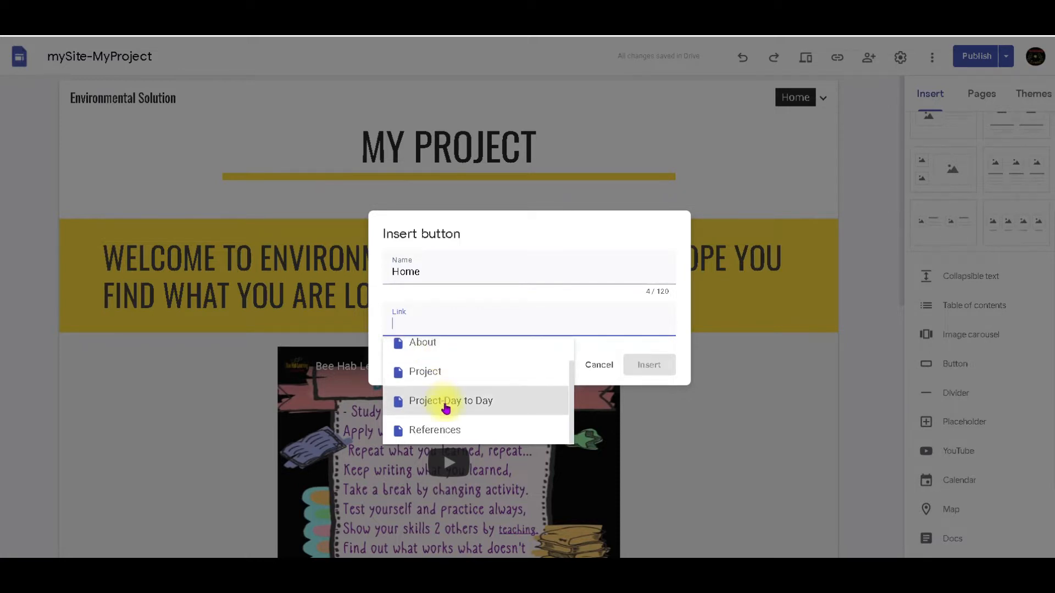
scroll(443, 403, up, 1)
scroll(467, 374, down, 1)
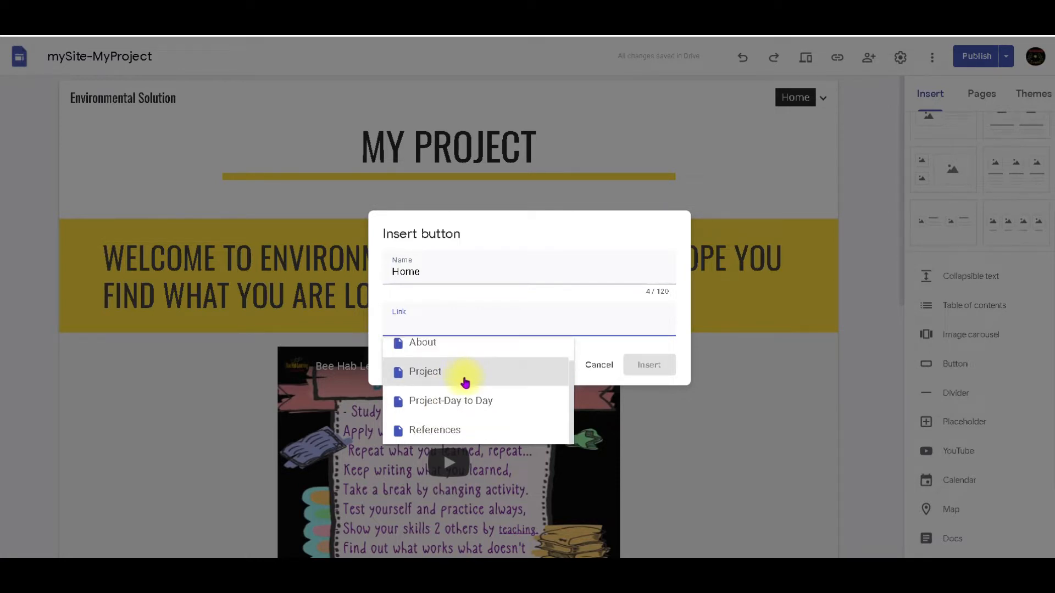
scroll(438, 400, up, 1)
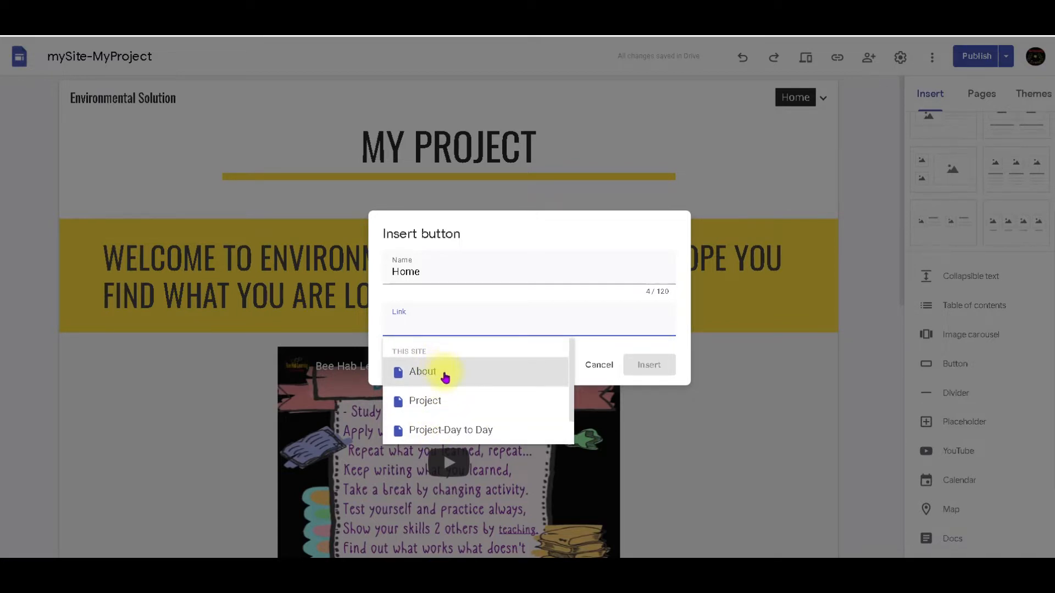
scroll(446, 396, down, 1)
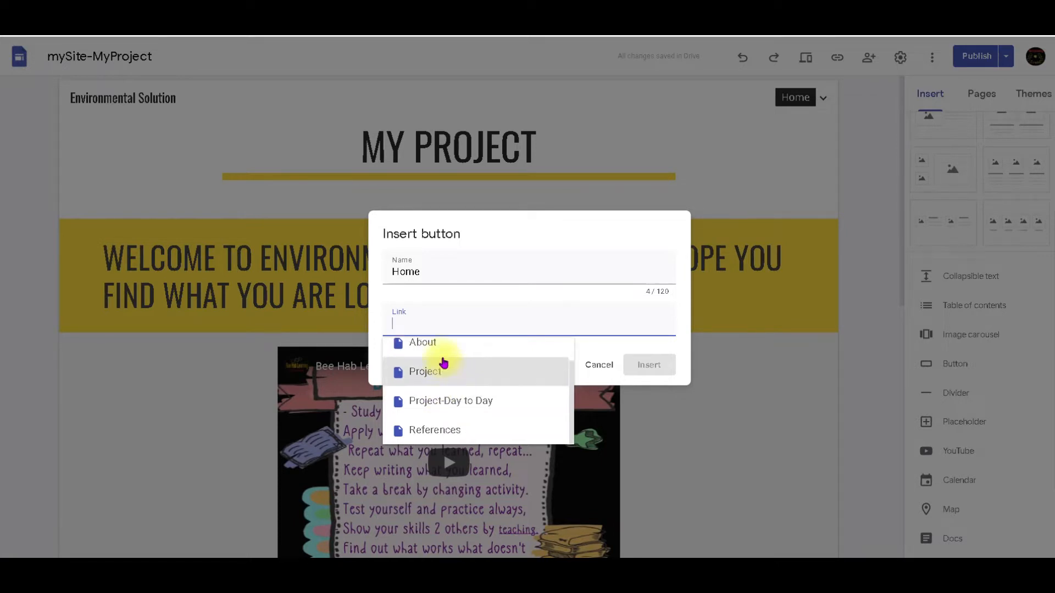
scroll(429, 406, up, 1)
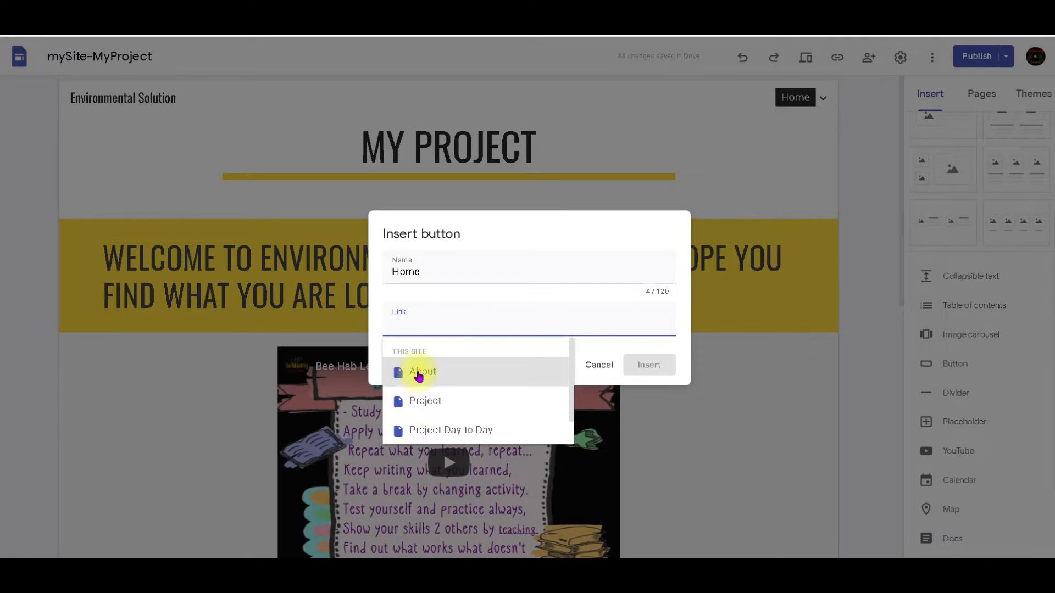
scroll(422, 381, down, 1)
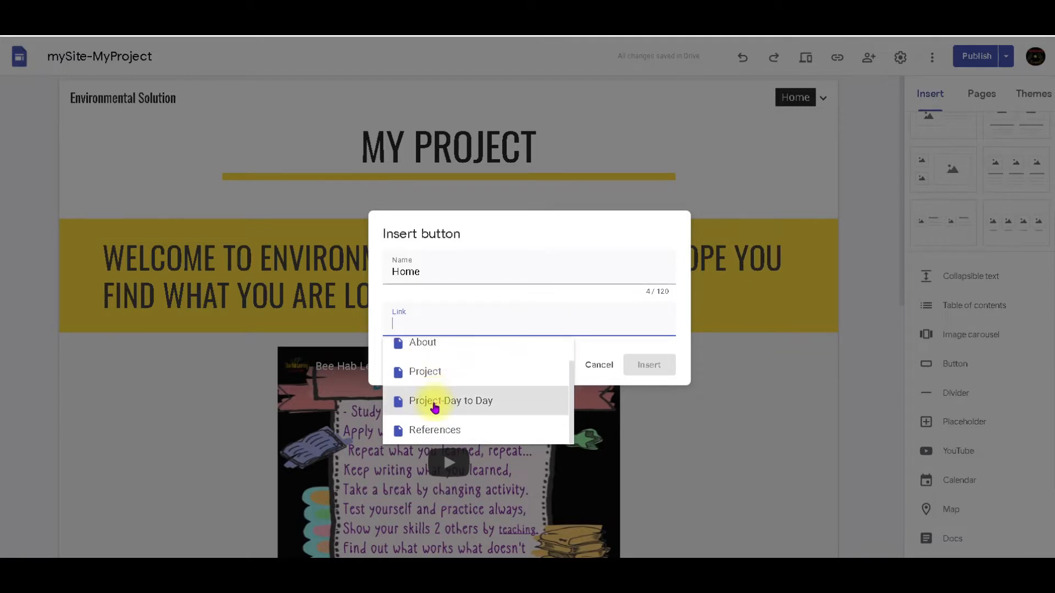
Insert the button as About, linked to the About page, and place it in the header to the right of the MY PROJECT title
double_click(424, 272)
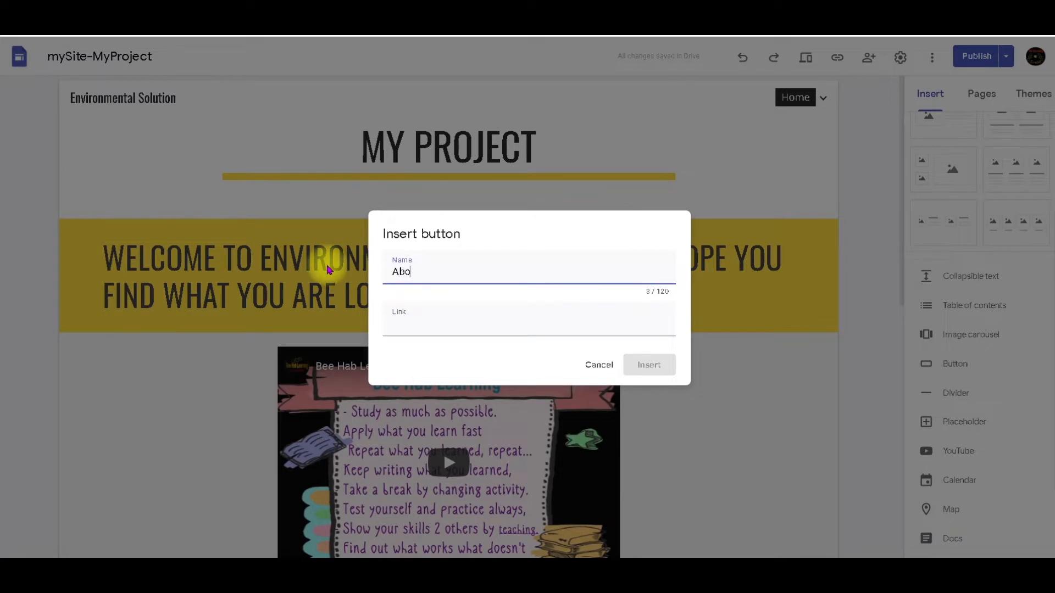
text(About)
click(418, 324)
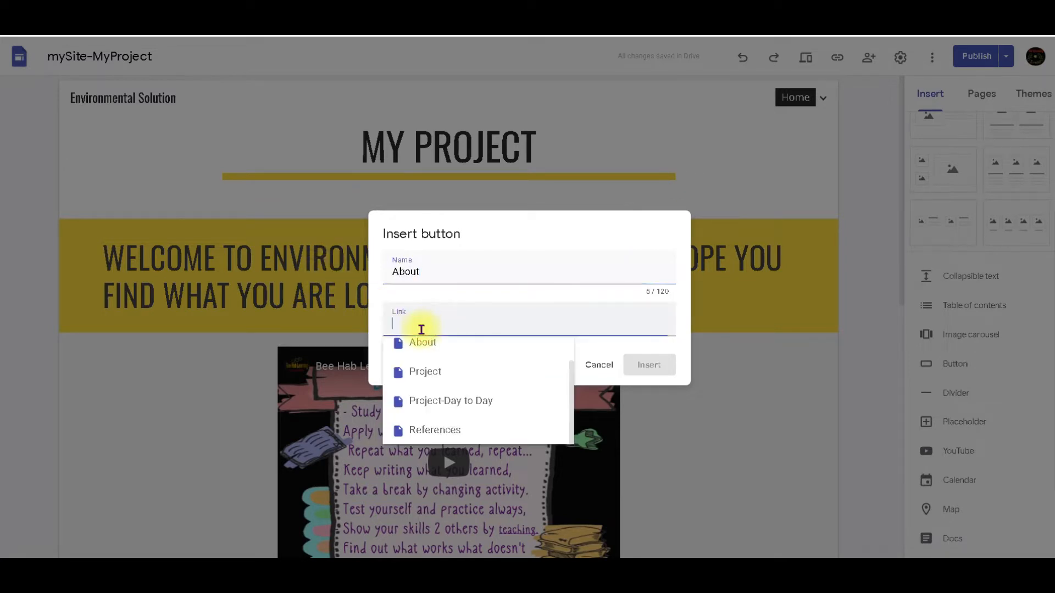
click(419, 346)
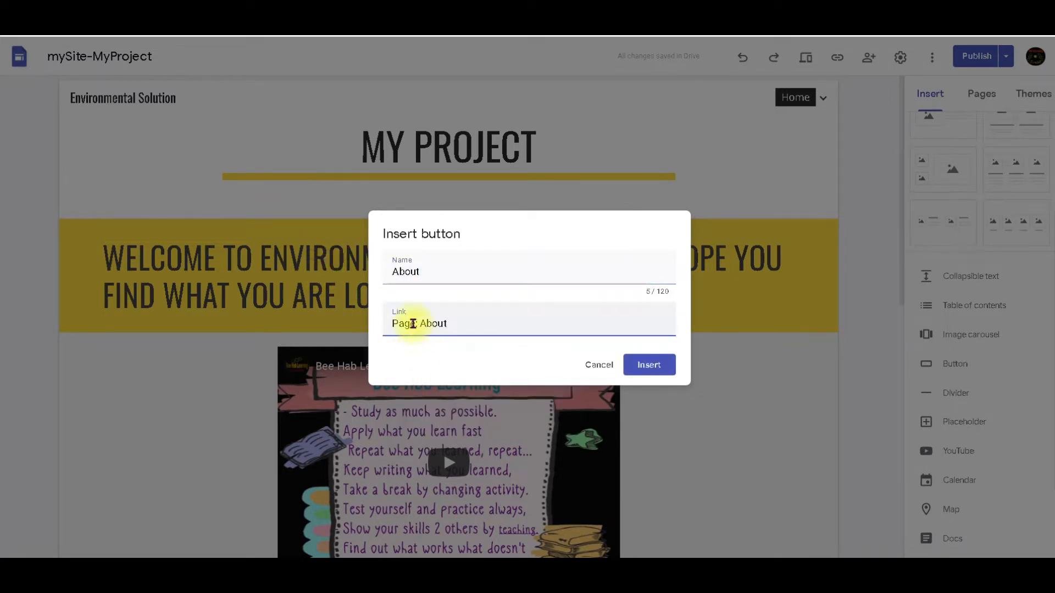
click(668, 368)
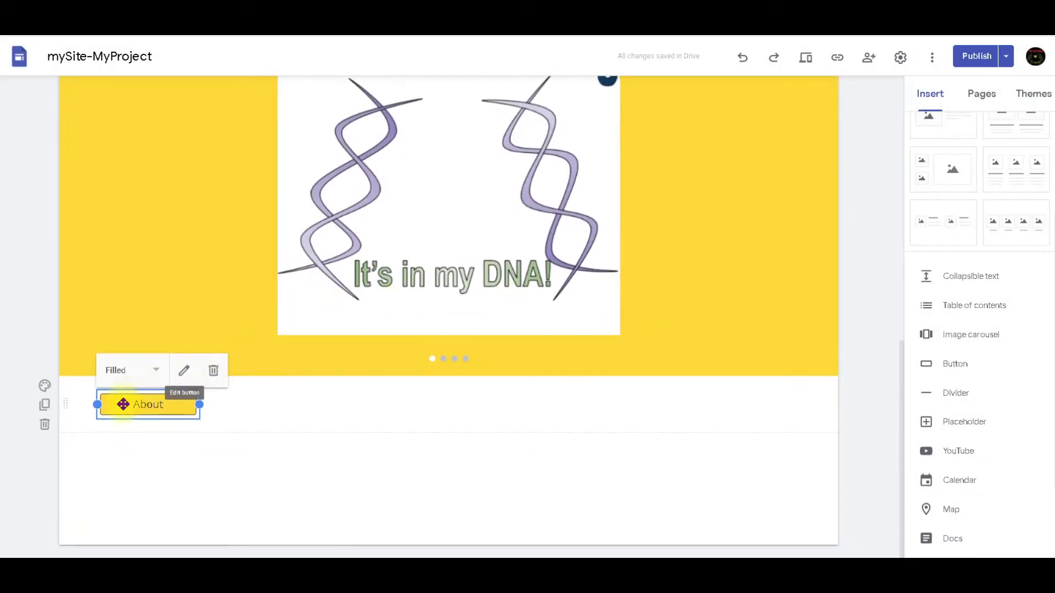
drag(141, 409, 742, 164)
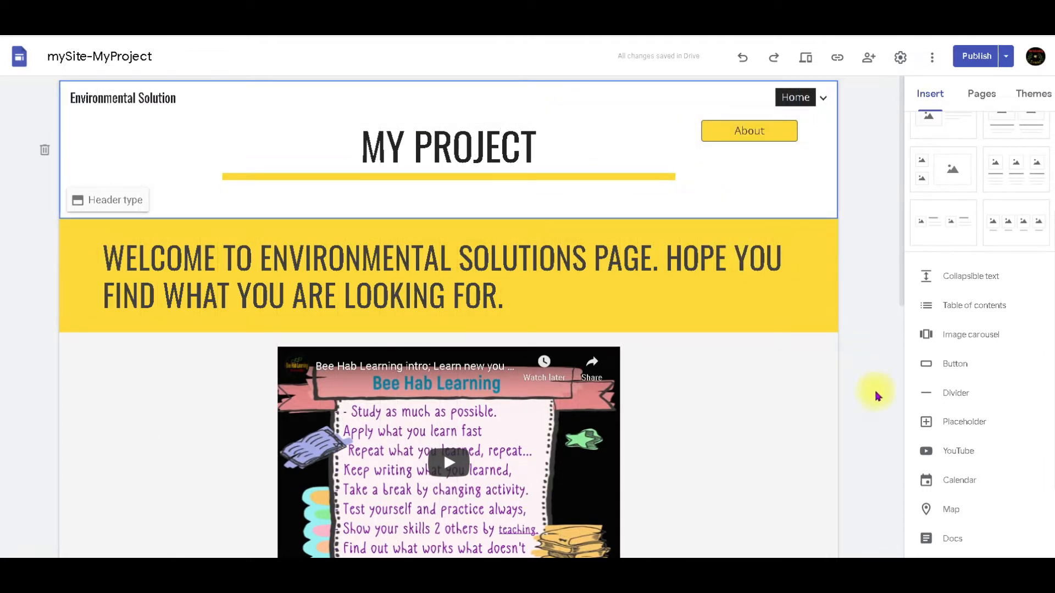
Insert a Day to Day Project button linked to the Project-Day to Day page and place it below the About button in the header
click(958, 366)
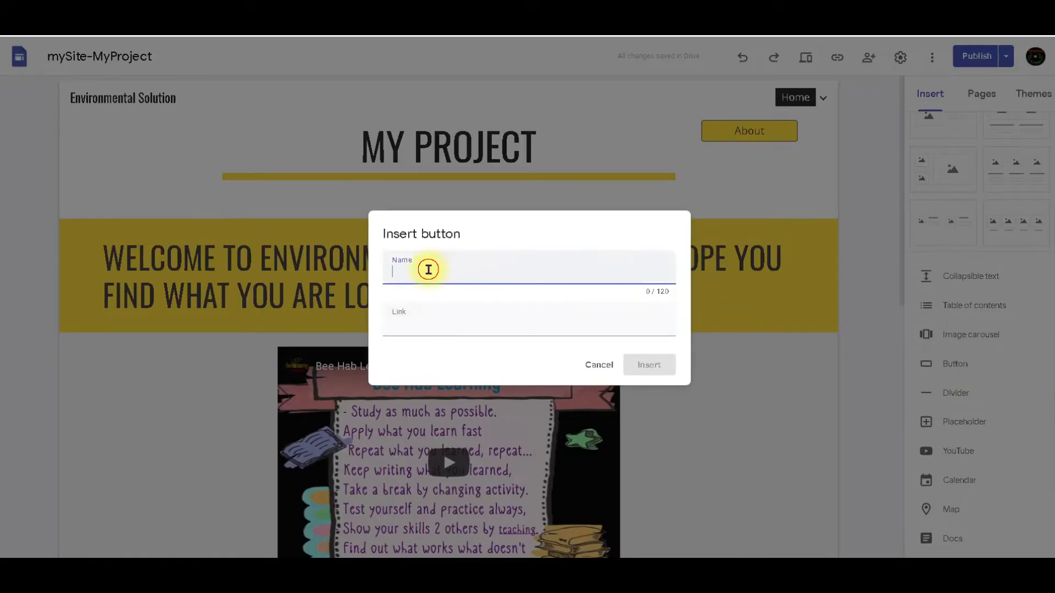
click(431, 316)
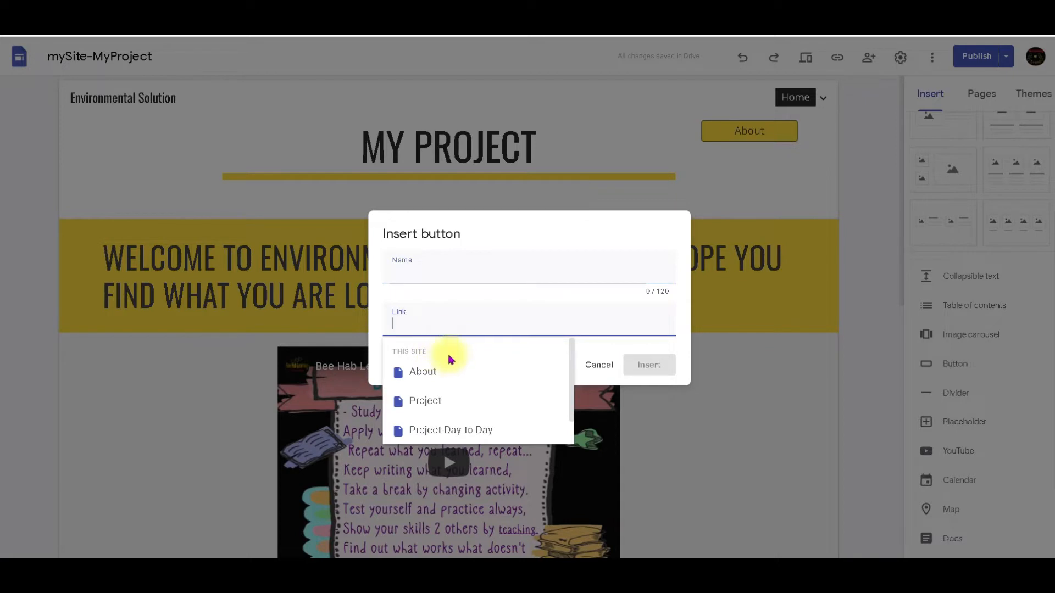
click(438, 433)
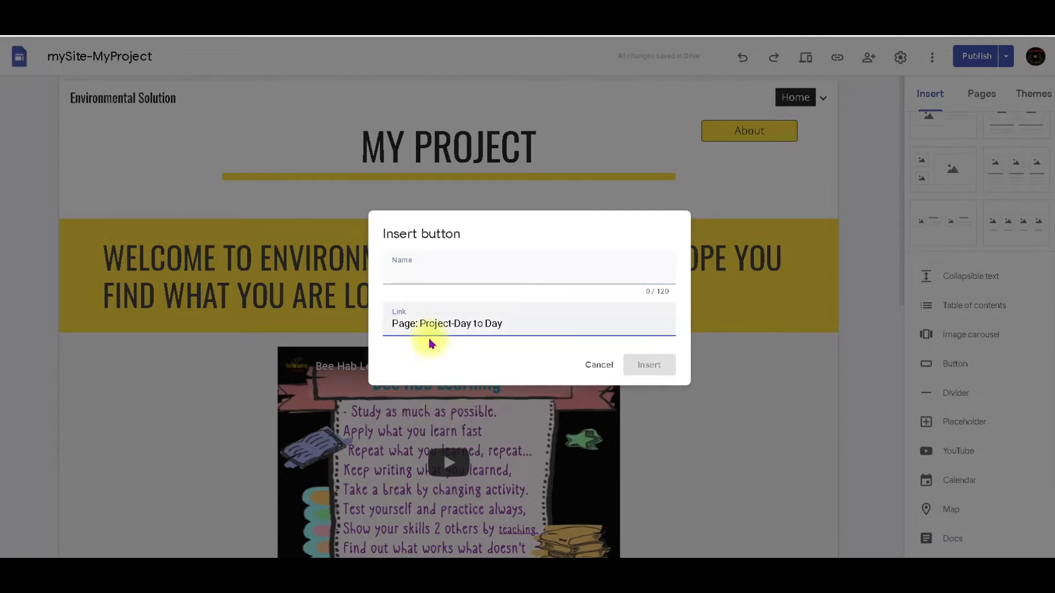
click(403, 278)
text(Day to Day Project)
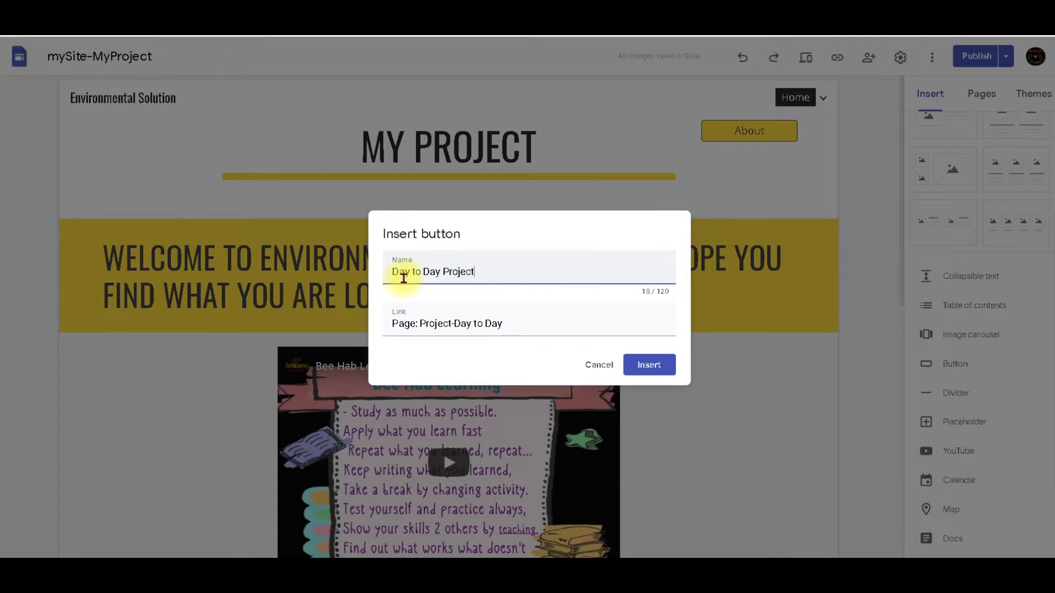
click(650, 375)
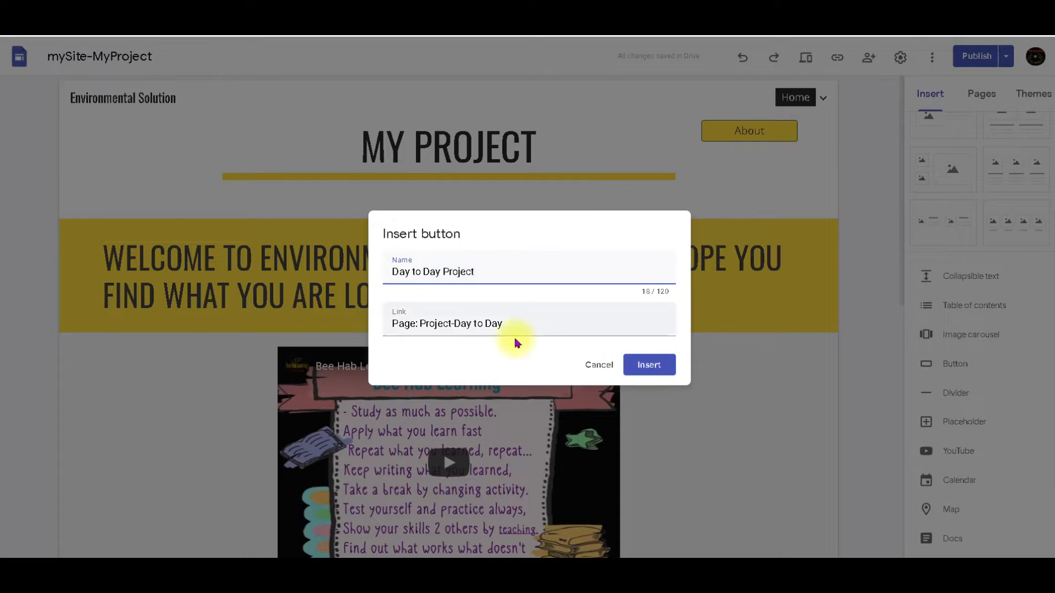
click(648, 362)
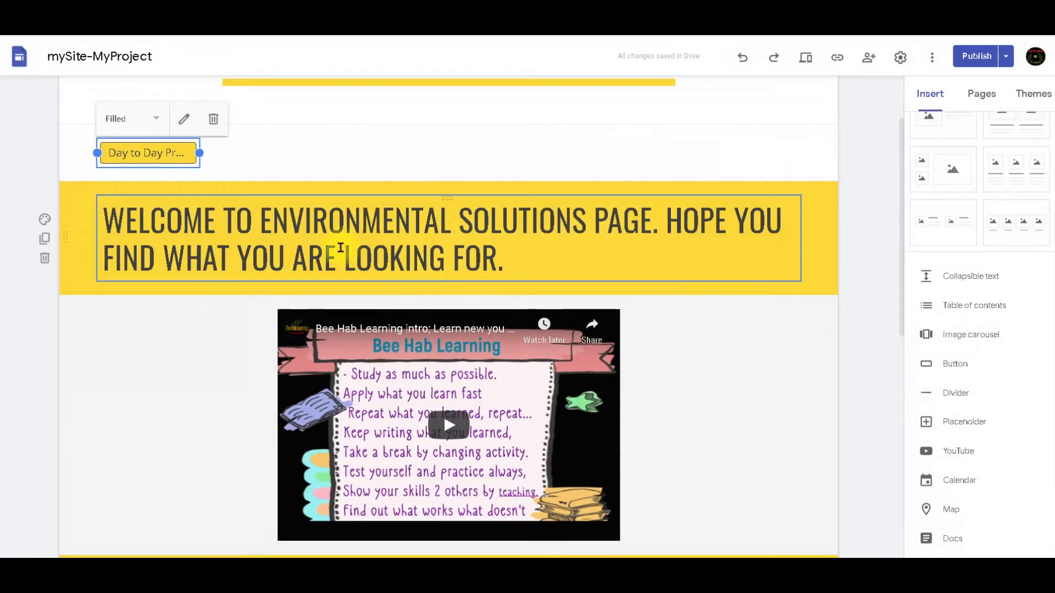
scroll(341, 248, up, 2)
drag(147, 246, 748, 170)
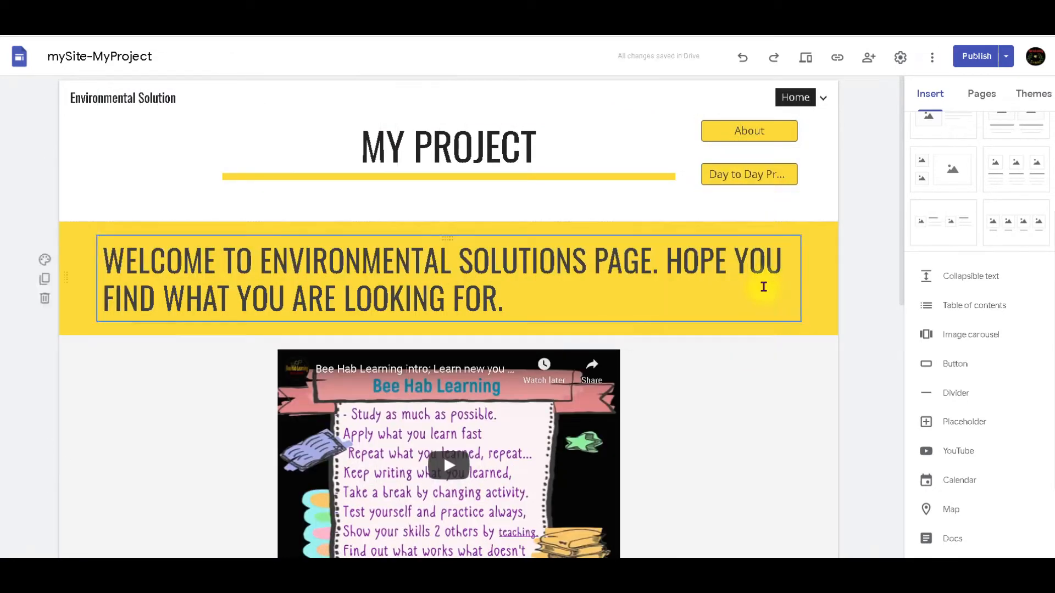
Widen the About and Day to Day Project button group toward the title so the full Day to Day Project label fits
click(716, 156)
drag(695, 153, 666, 147)
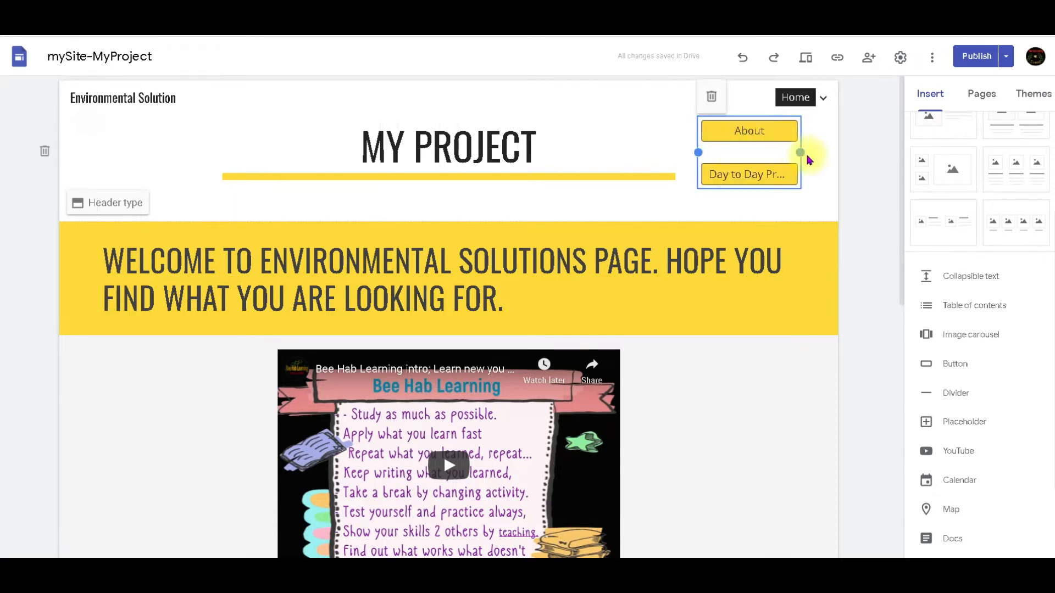
drag(801, 150, 824, 157)
drag(696, 151, 640, 153)
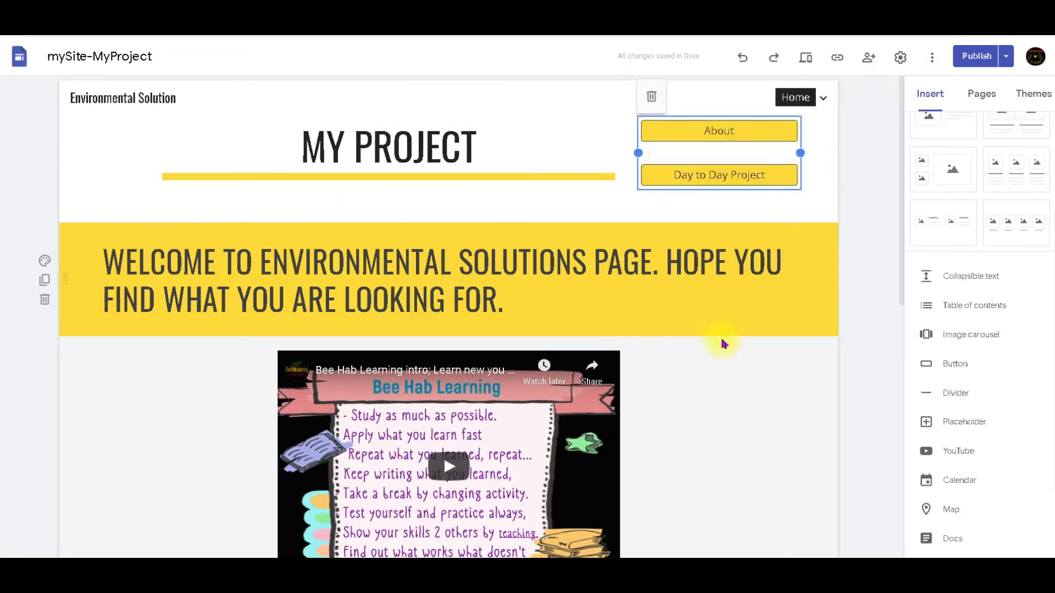
click(759, 428)
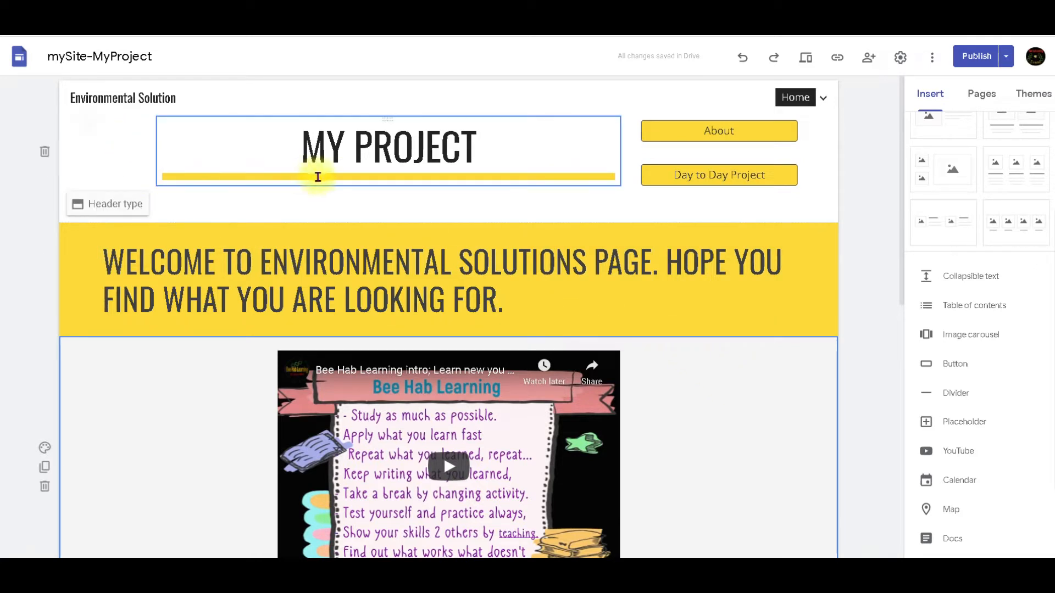
Insert a Project button linked to the Project page and place it in the header to the left of the MY PROJECT title
click(946, 368)
click(418, 320)
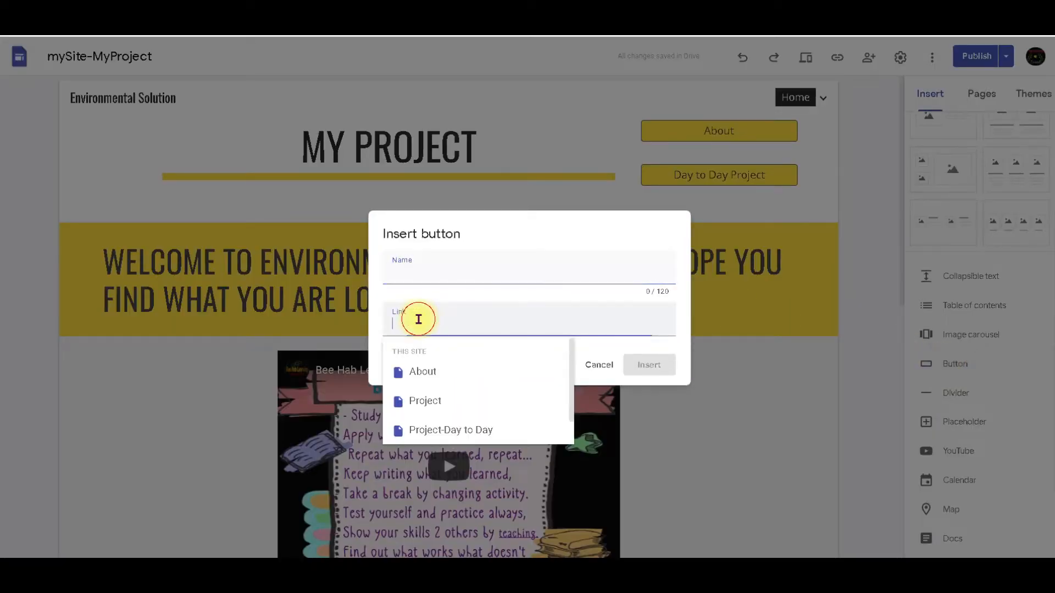
scroll(448, 388, down, 1)
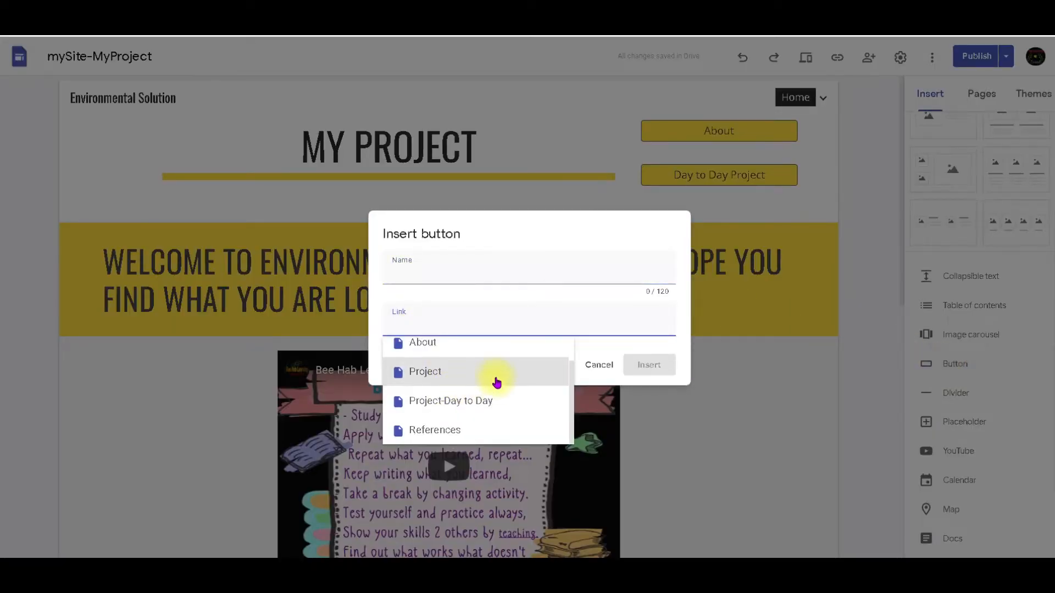
click(424, 373)
click(416, 274)
text(Project)
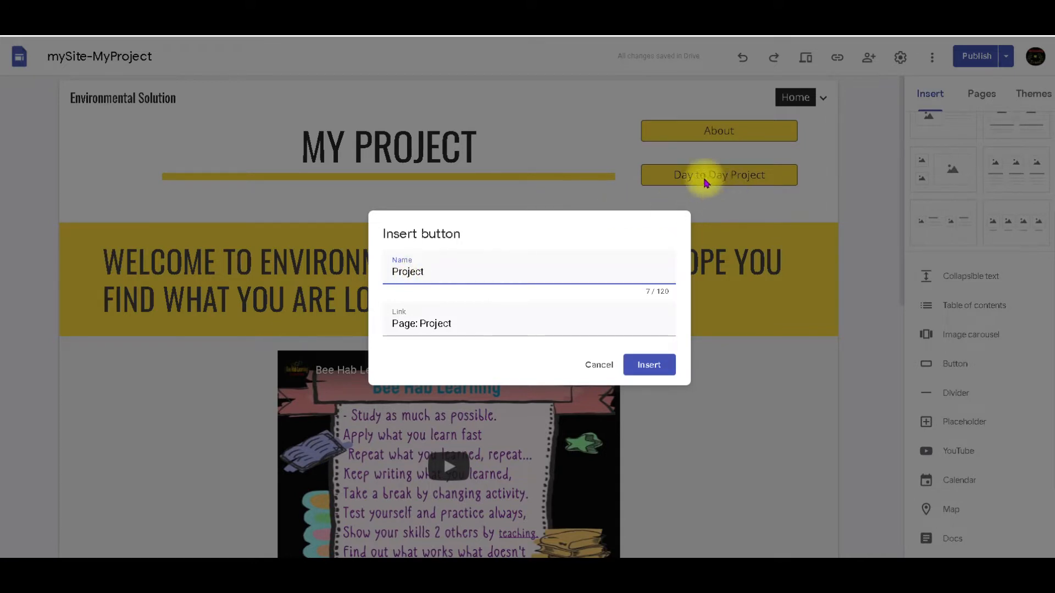
click(659, 367)
drag(148, 160, 137, 133)
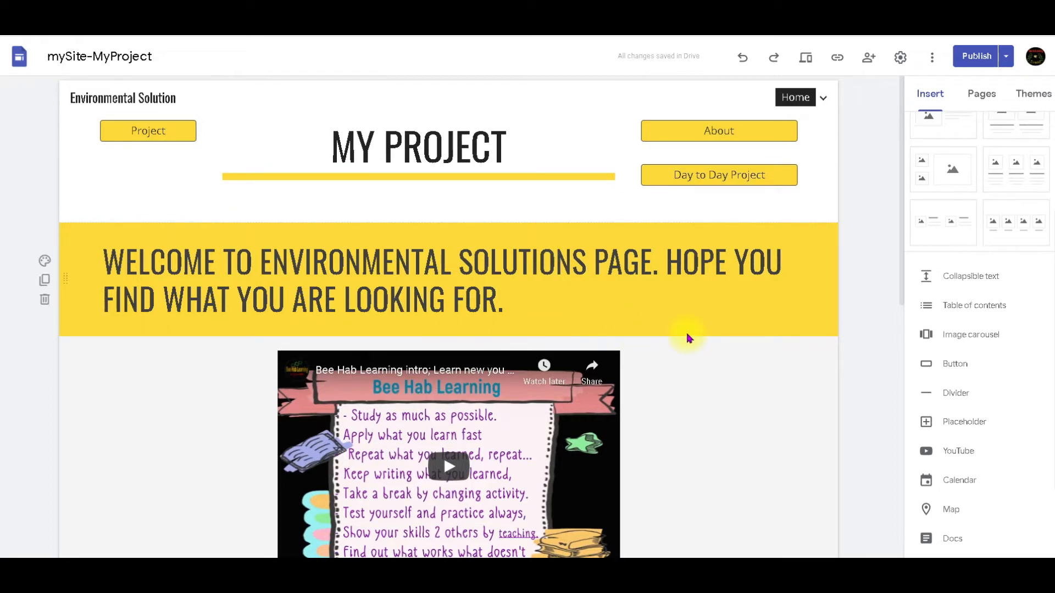
Insert a References button linked to the References page and place it below the Project button in the header
click(951, 364)
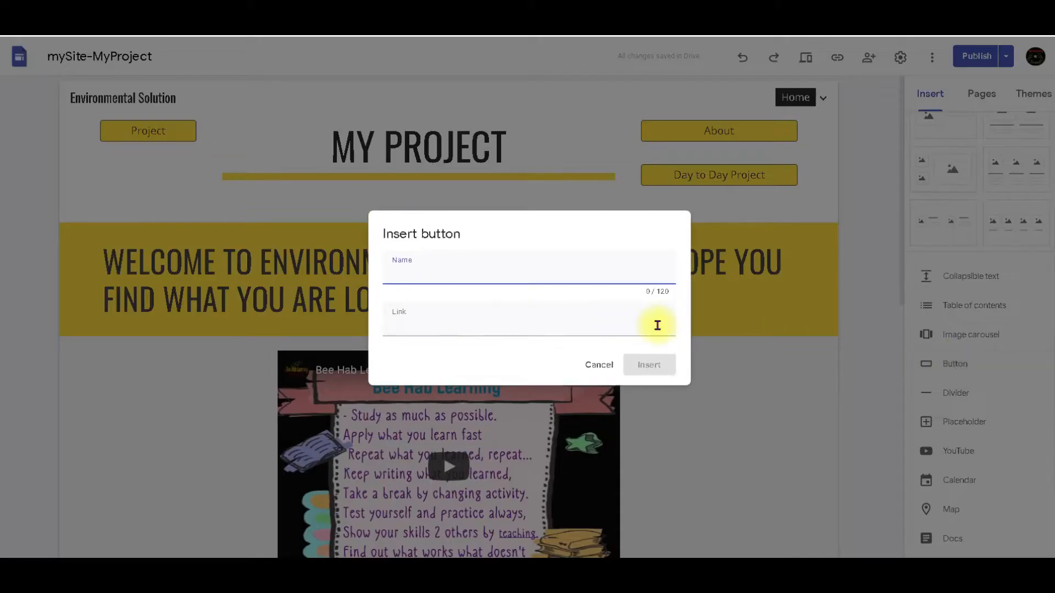
click(442, 314)
scroll(445, 393, down, 1)
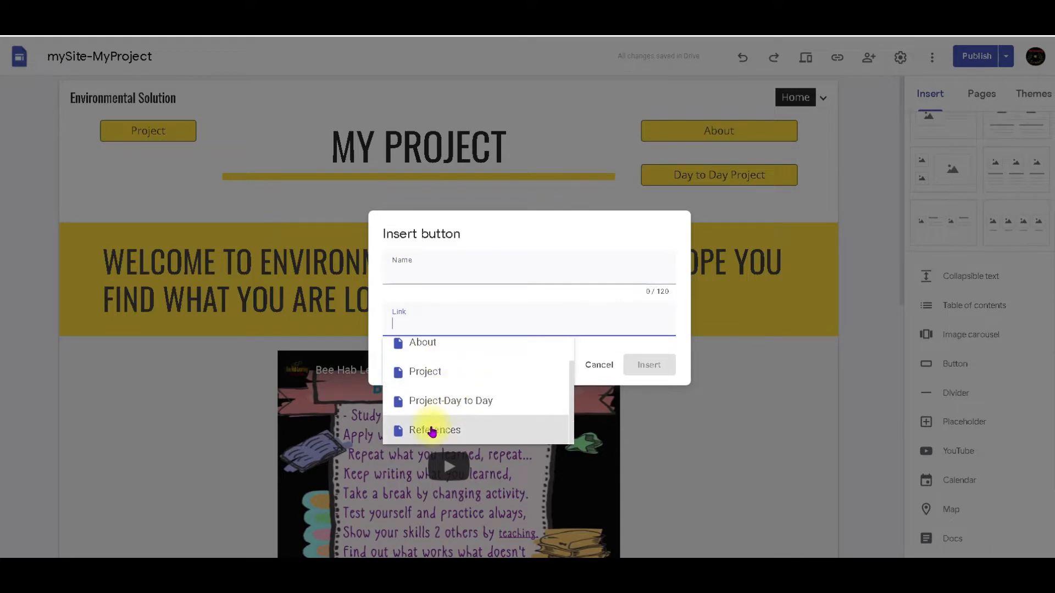
click(432, 430)
click(417, 279)
text(References)
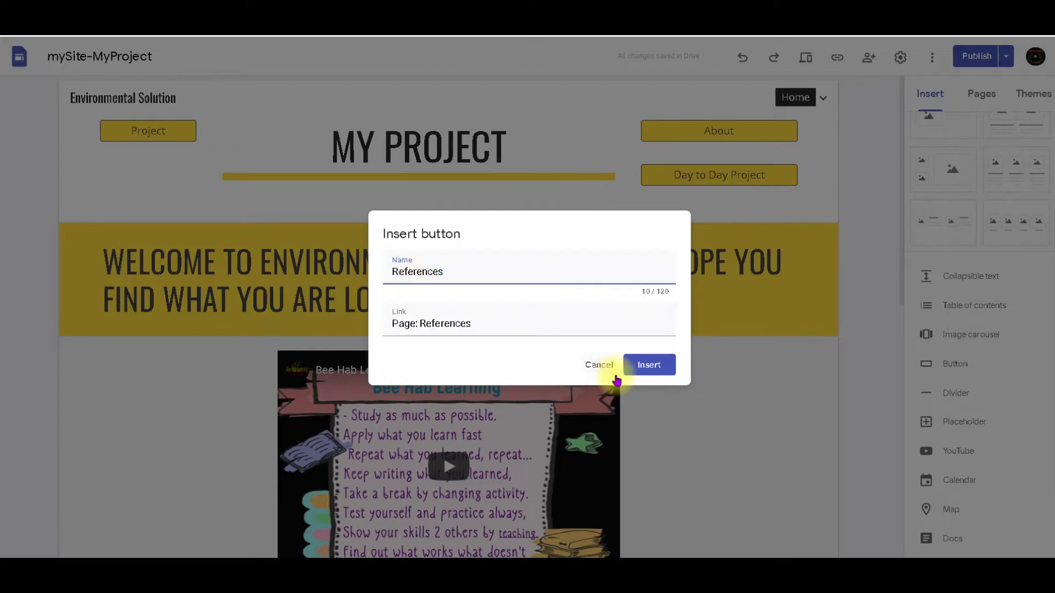
click(649, 367)
drag(165, 415, 144, 181)
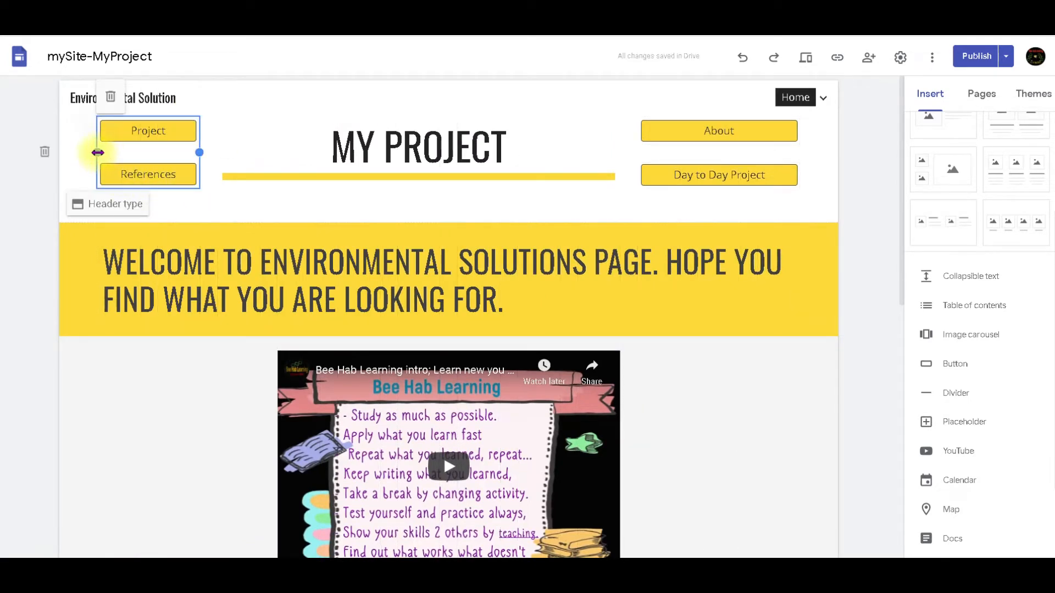
Narrow the MY PROJECT title block on its left side and widen the Project and References button group toward it
drag(95, 152, 78, 152)
drag(200, 150, 223, 150)
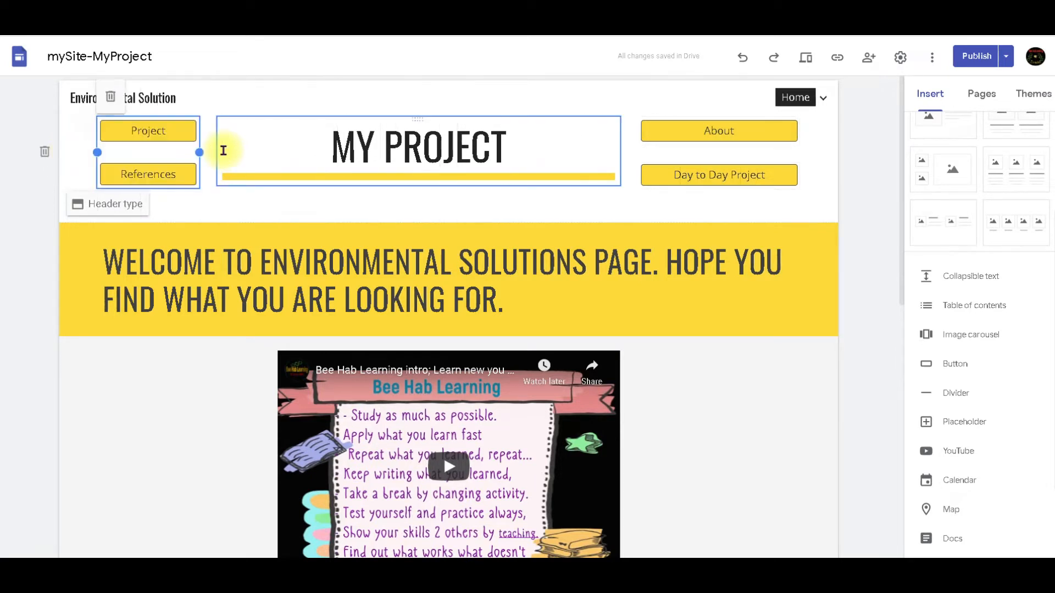
click(238, 156)
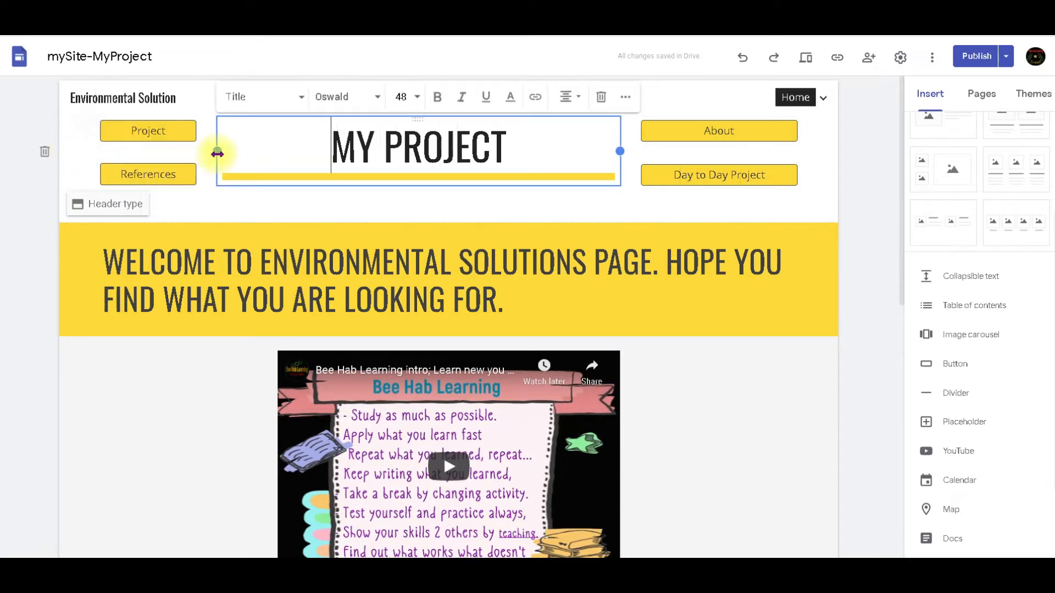
drag(218, 153, 276, 154)
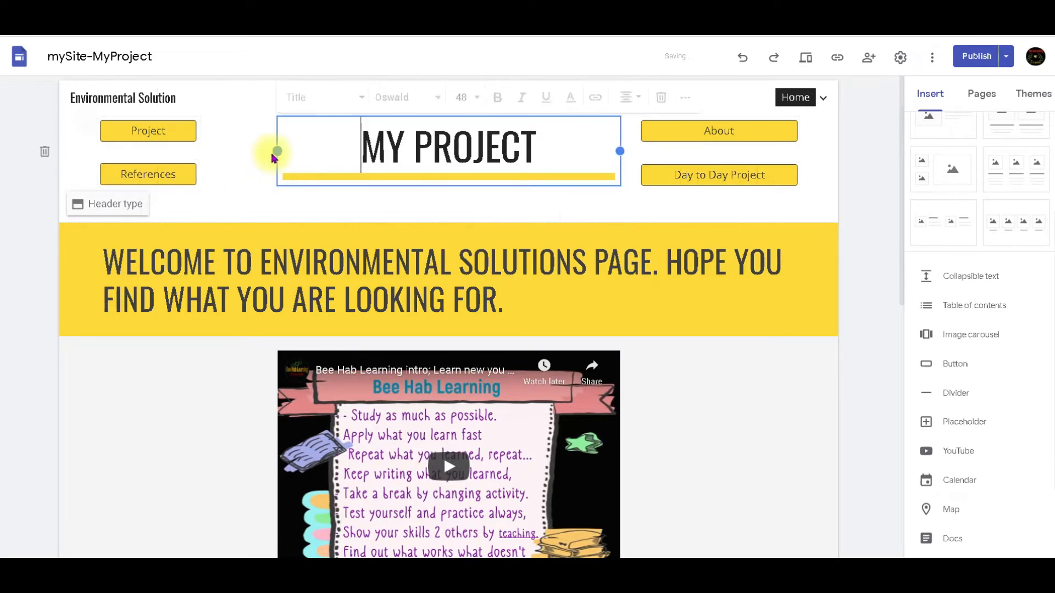
click(196, 149)
drag(203, 152, 256, 154)
click(362, 205)
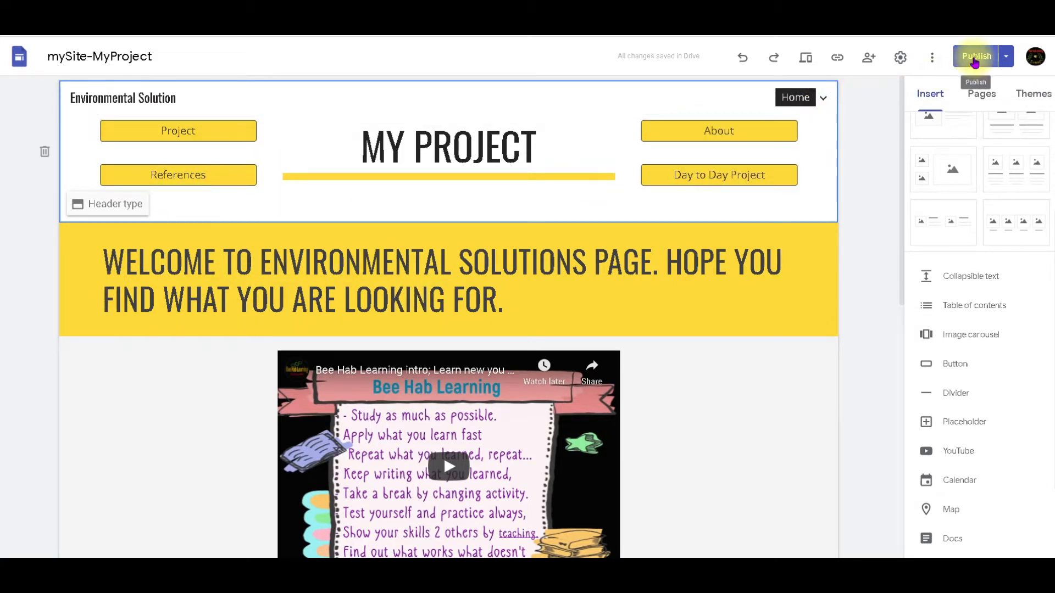
Compare the draft home page with the currently published version and publish the changes
click(974, 60)
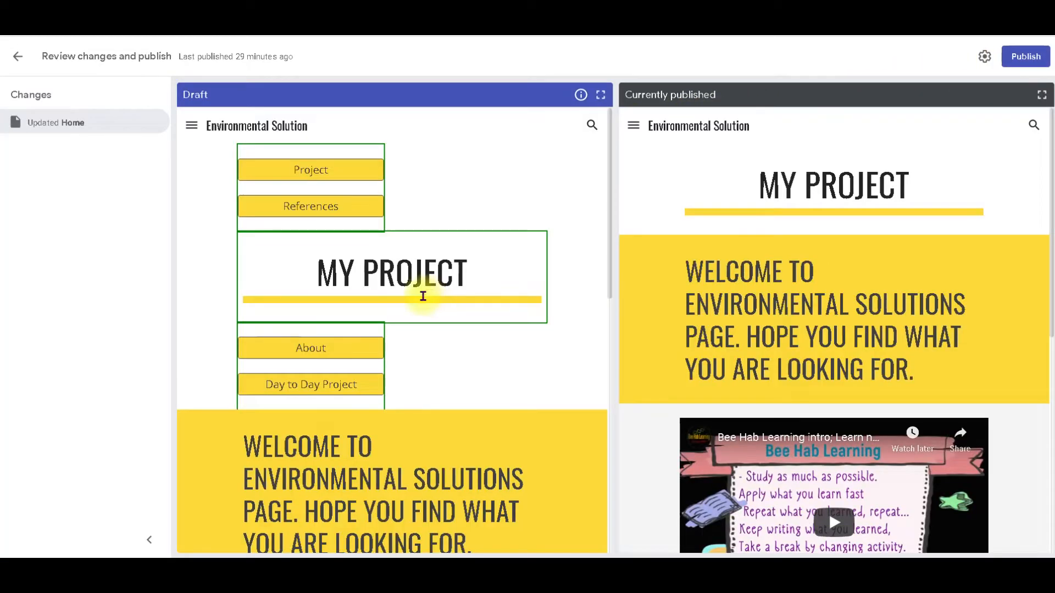
scroll(714, 244, down, 3)
scroll(767, 245, up, 2)
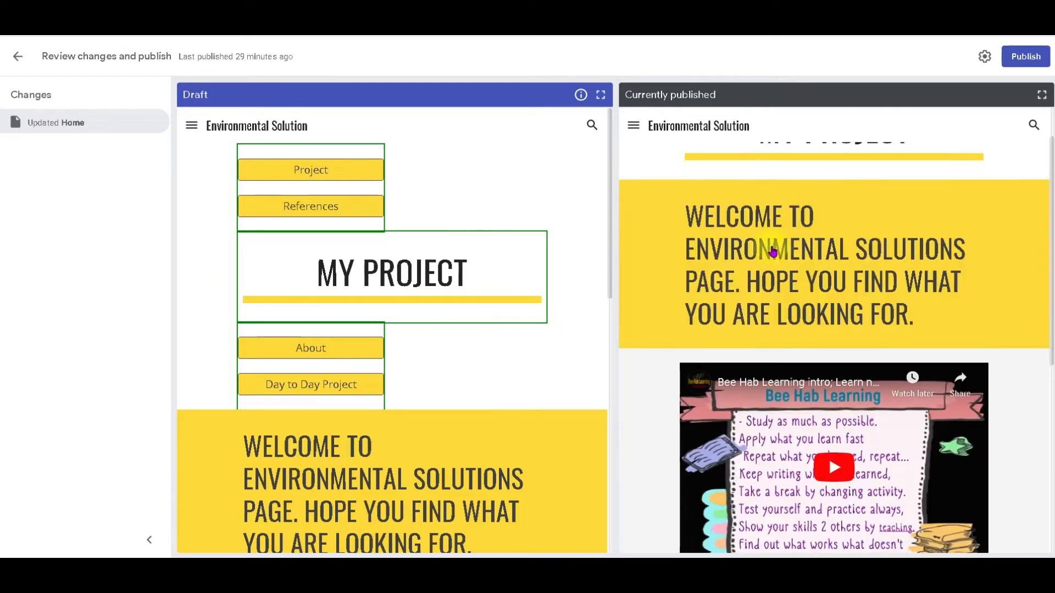
scroll(774, 249, up, 1)
scroll(778, 255, down, 6)
scroll(779, 264, down, 2)
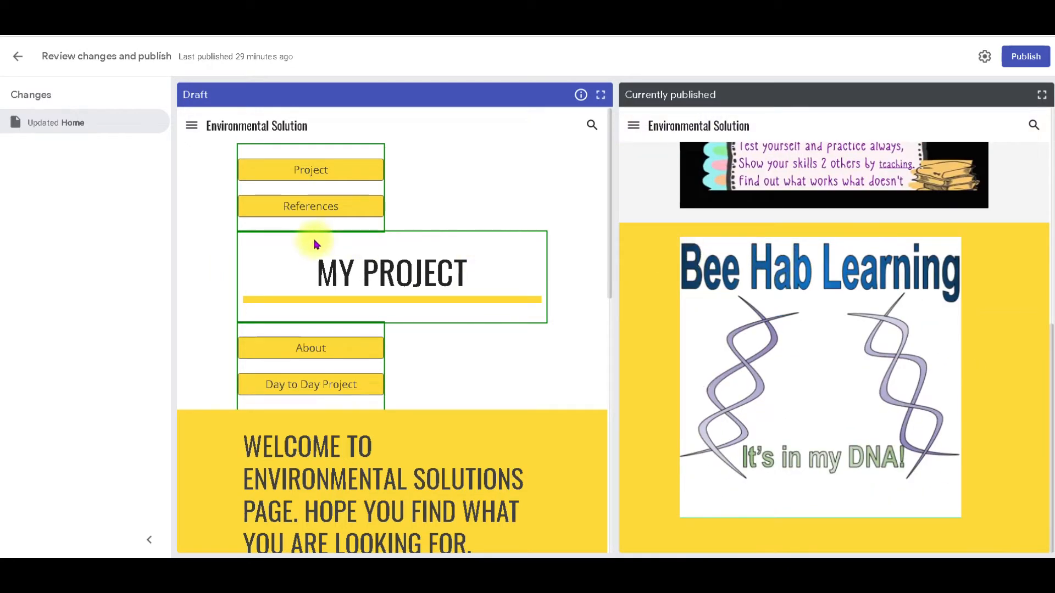
scroll(324, 231, down, 4)
scroll(351, 231, up, 4)
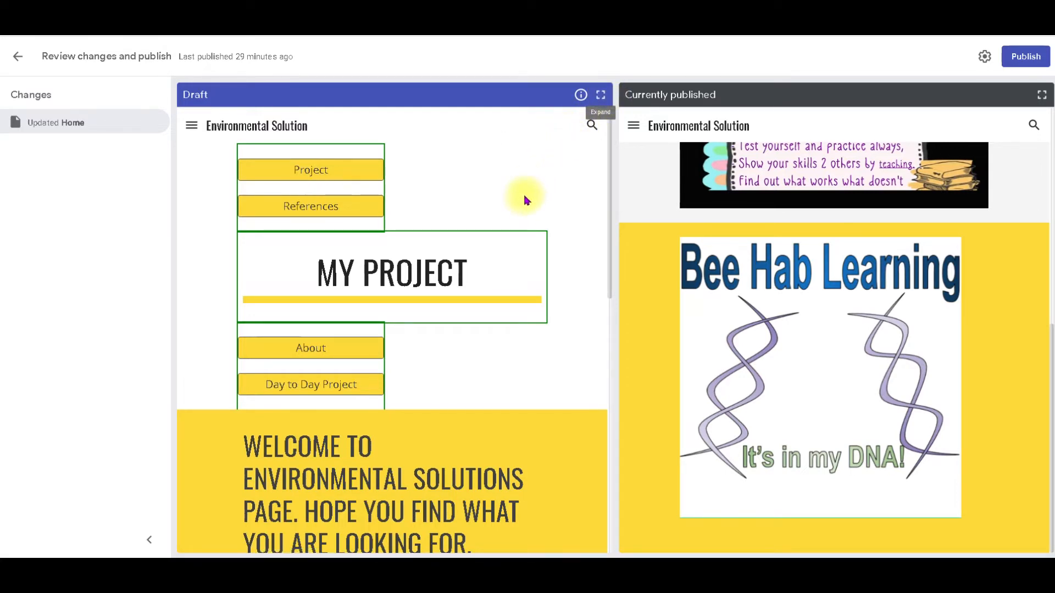
scroll(539, 252, down, 10)
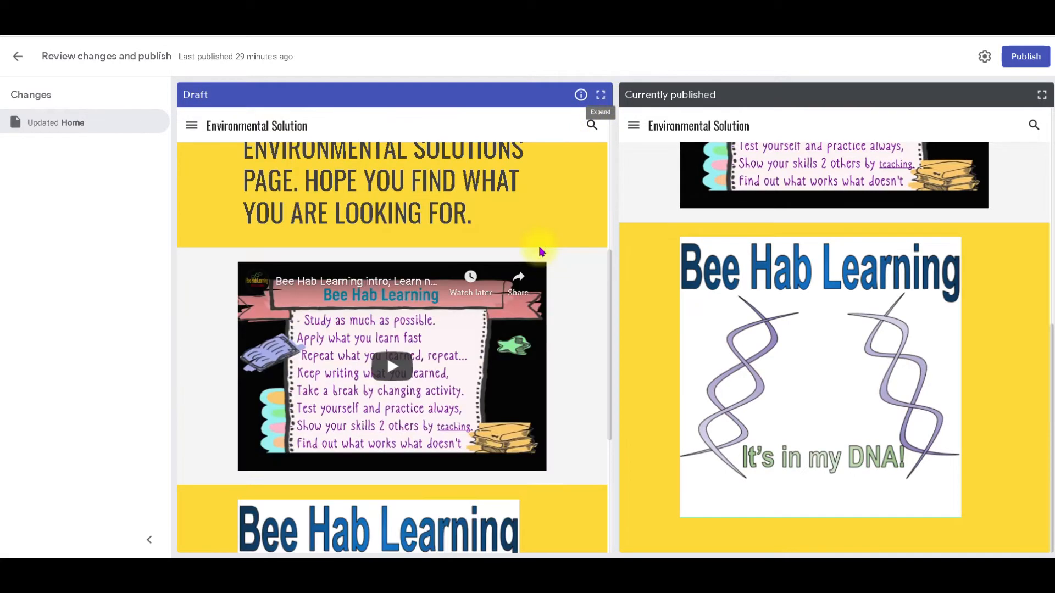
click(1026, 56)
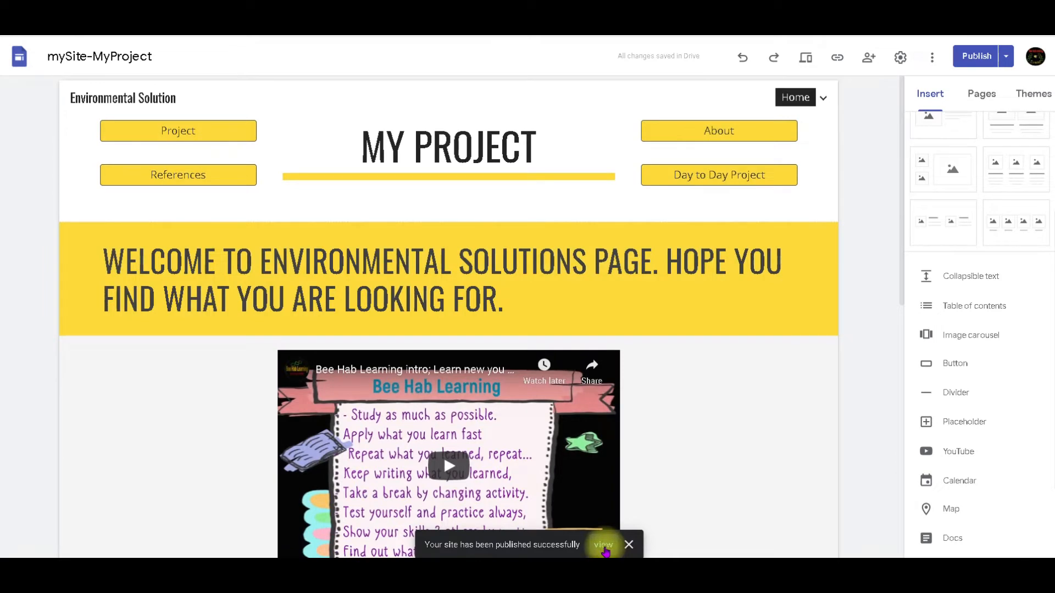
View the published site and test the Day to Day Project button, returning to the home page after each visit
click(603, 545)
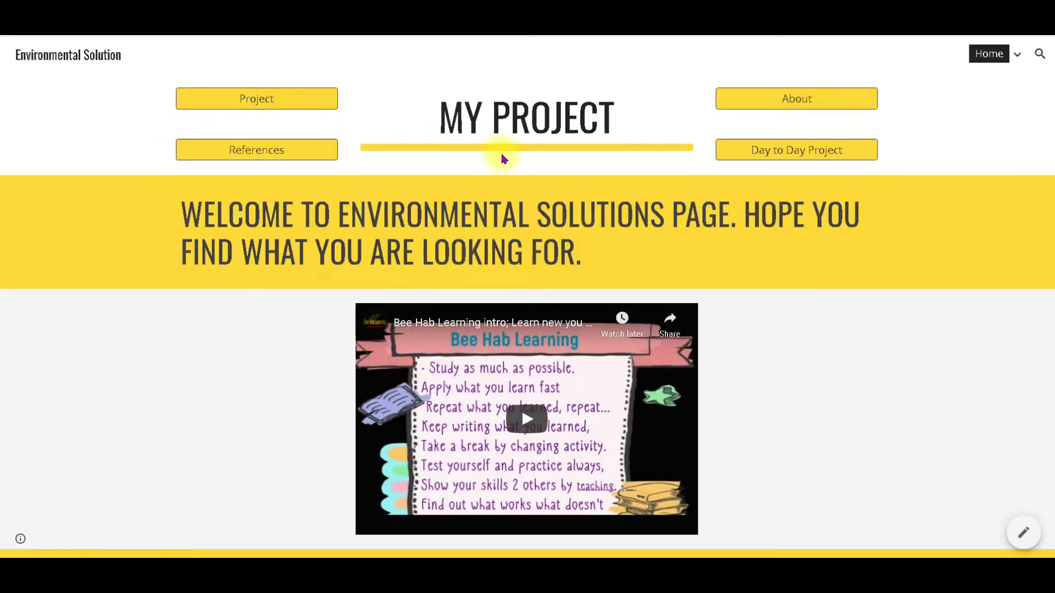
click(774, 156)
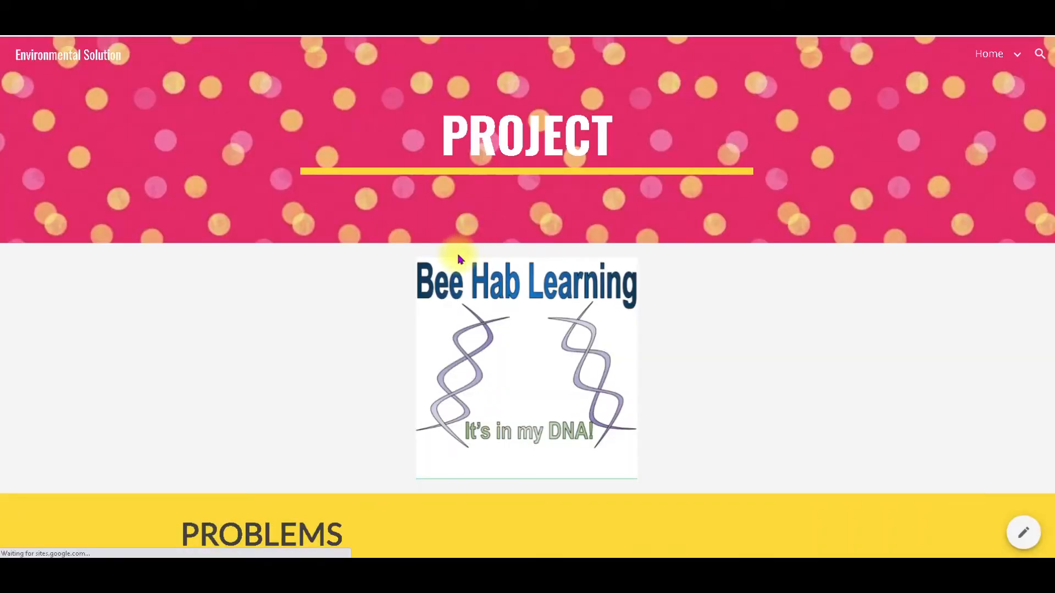
scroll(440, 254, down, 2)
scroll(418, 250, down, 2)
scroll(381, 218, up, 4)
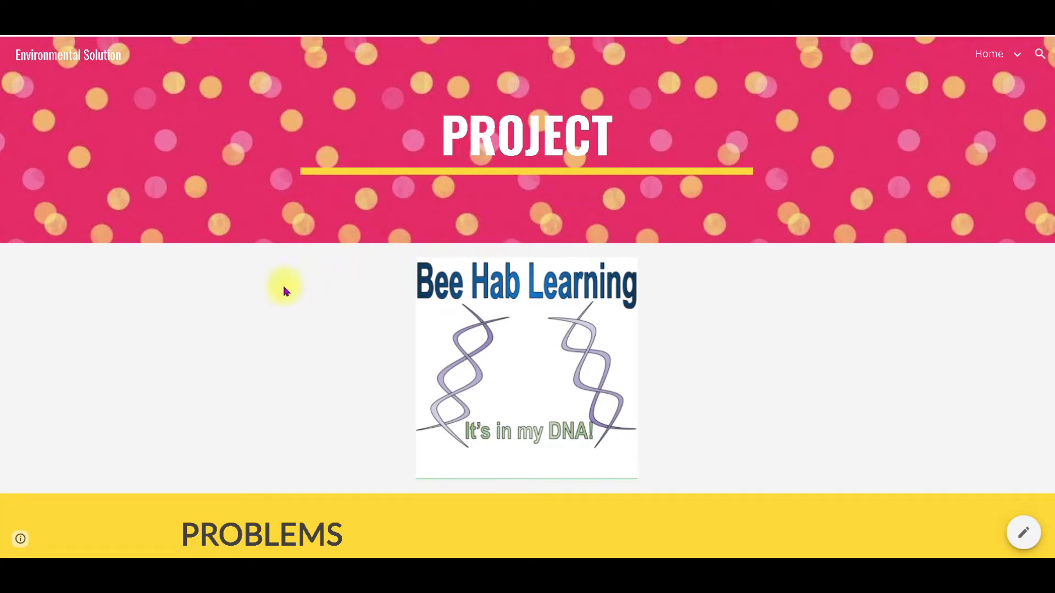
click(993, 54)
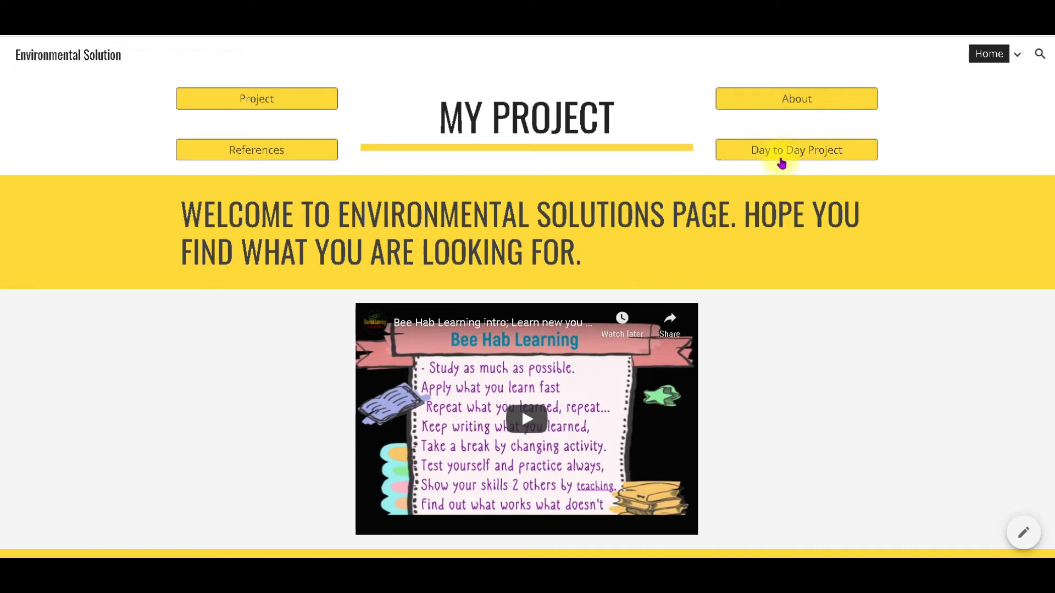
click(790, 151)
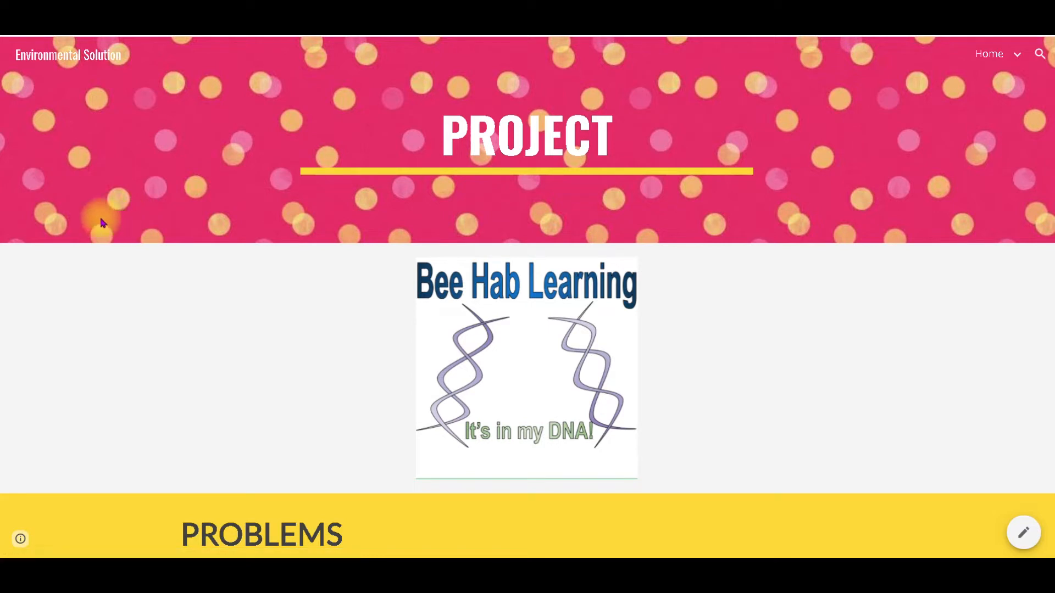
mouse_move(997, 60)
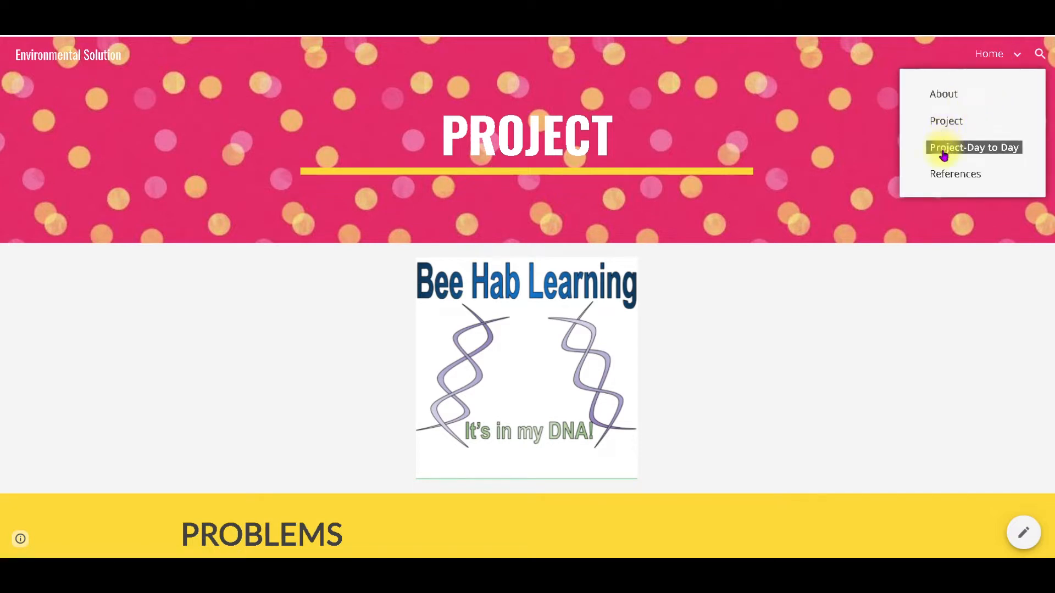
click(989, 54)
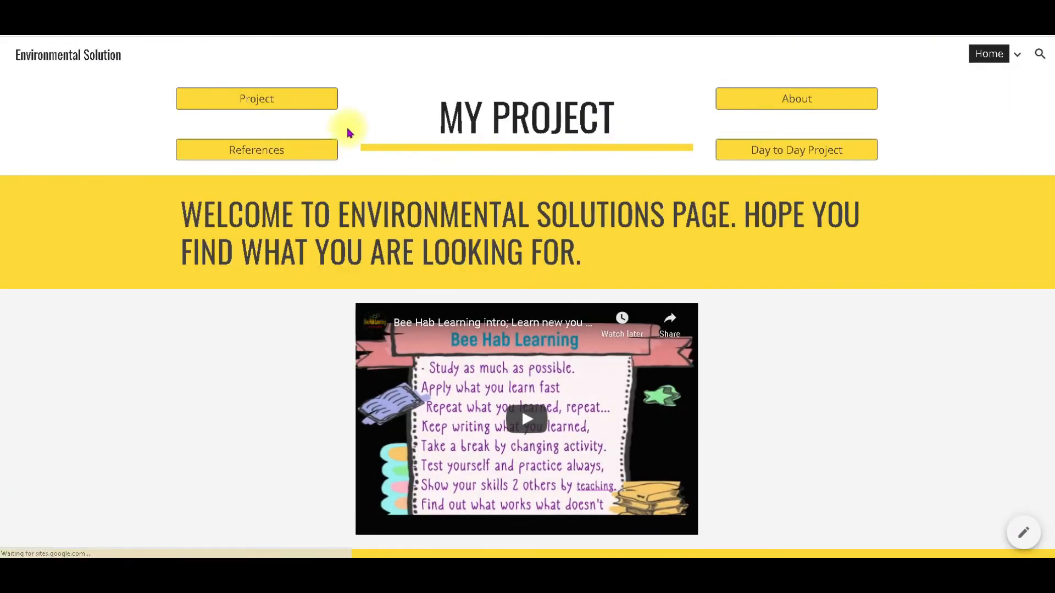
Test the Project and References buttons on the published home page, returning to Home after each one
click(238, 102)
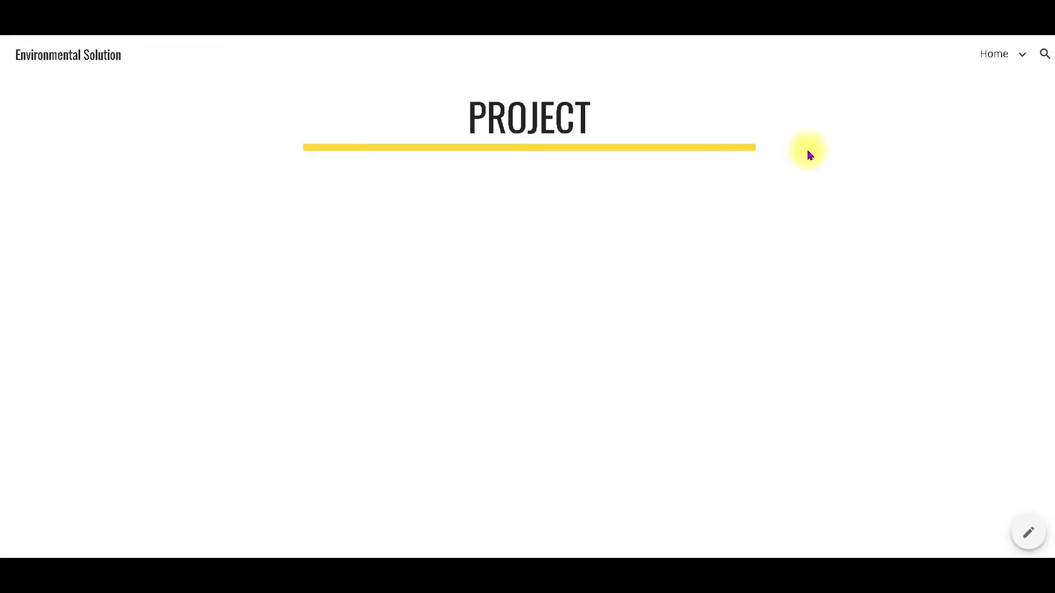
mouse_move(989, 61)
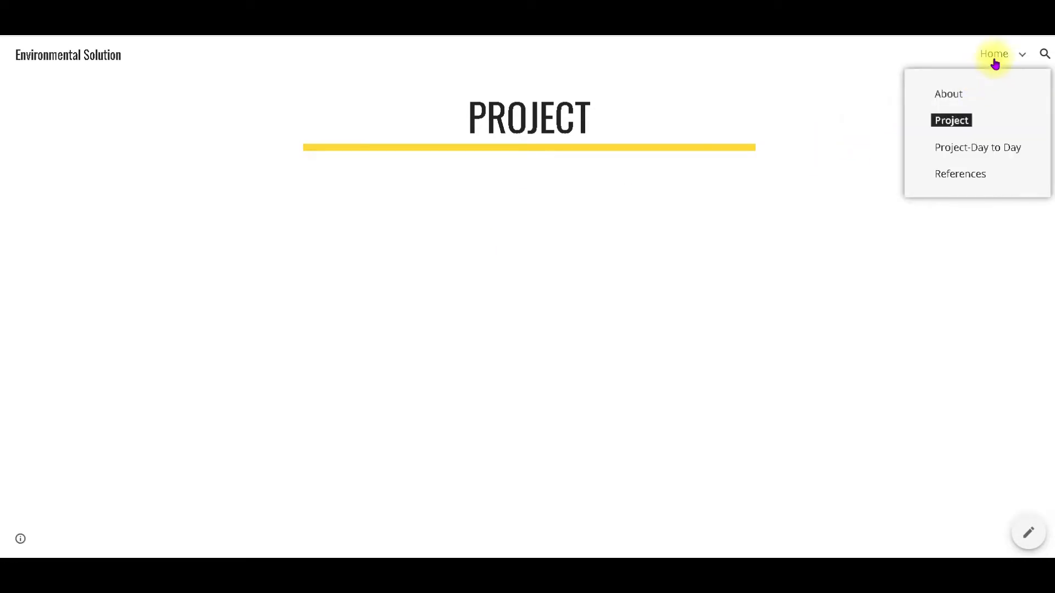
click(995, 64)
click(237, 147)
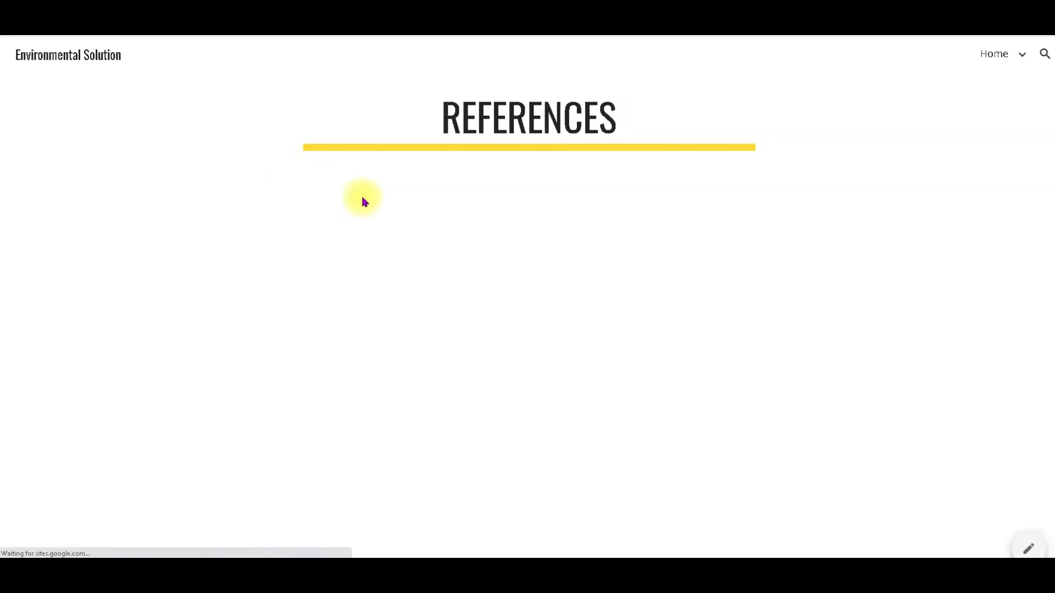
mouse_move(971, 64)
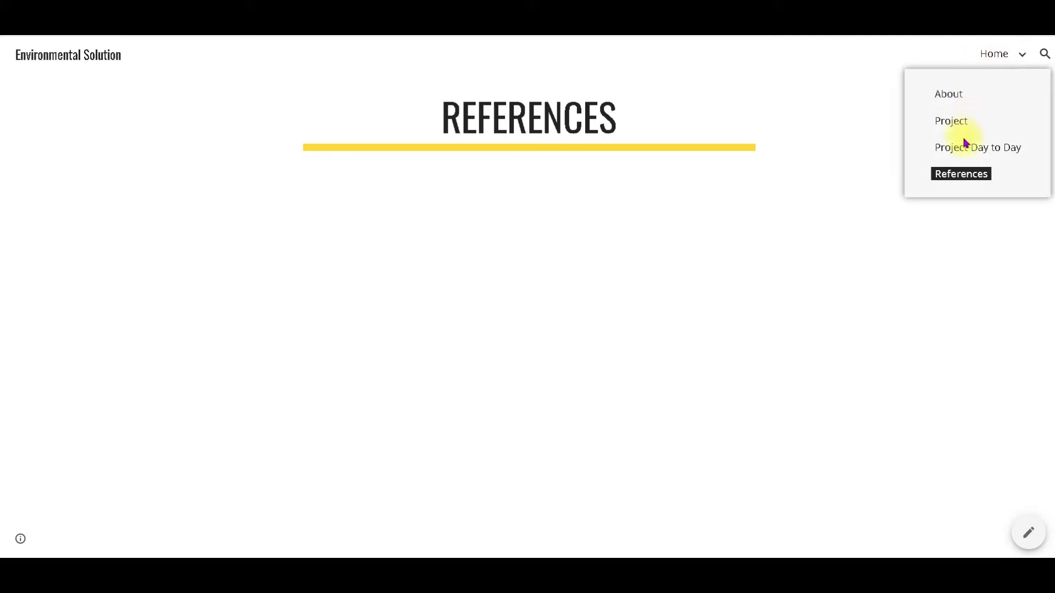
click(988, 59)
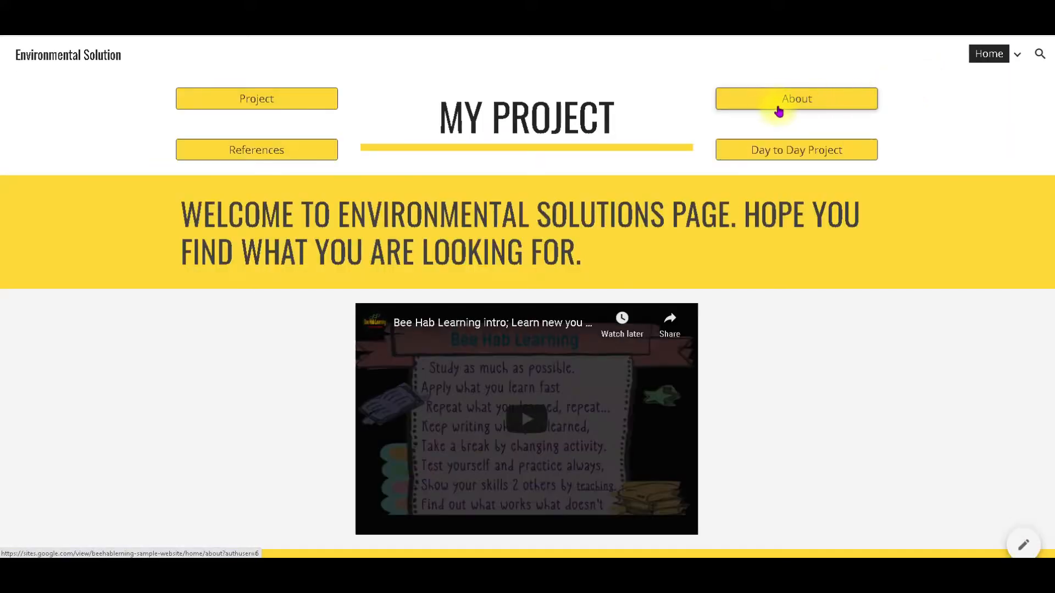
Test the About button on the published site, return to Home and follow the Day to Day Project button again
click(768, 104)
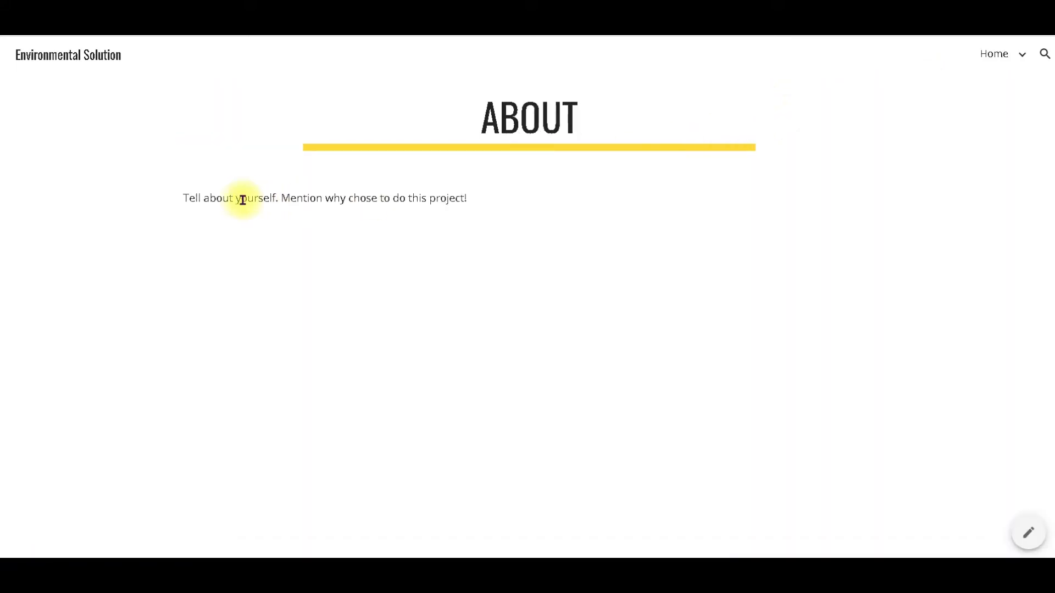
mouse_move(1005, 54)
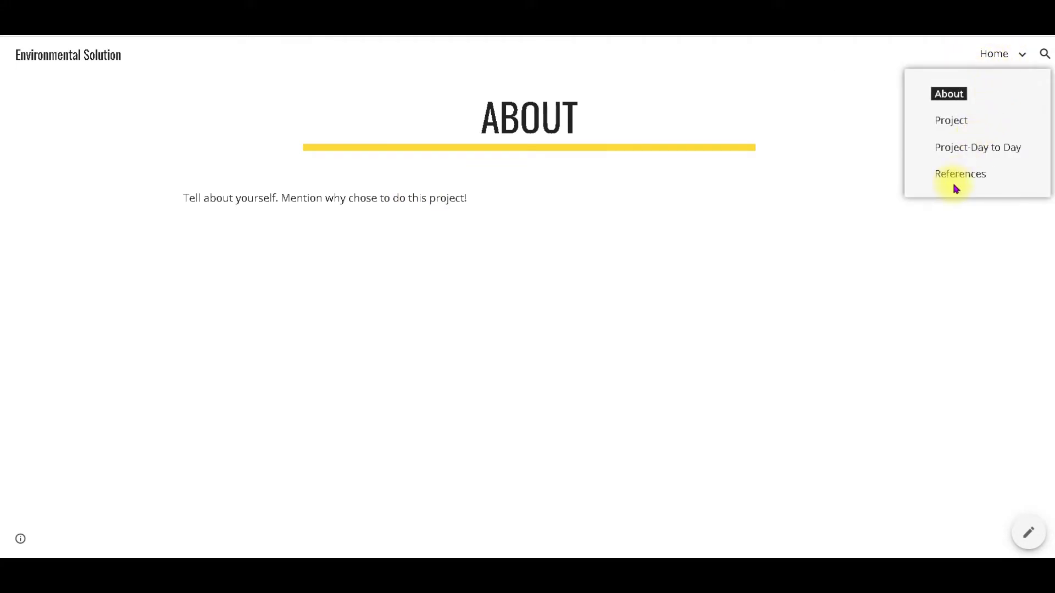
click(993, 54)
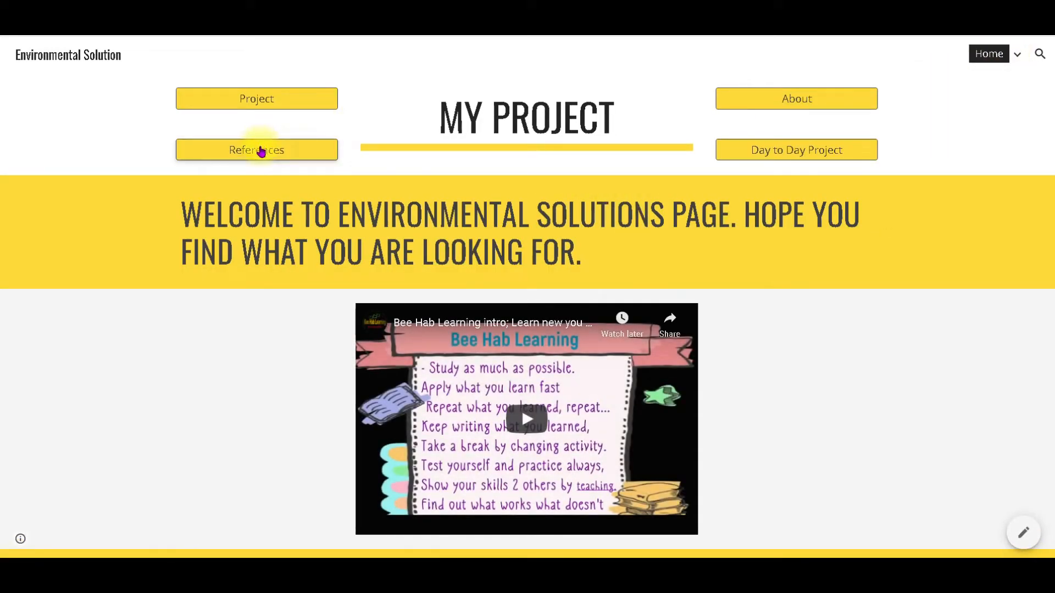
click(783, 155)
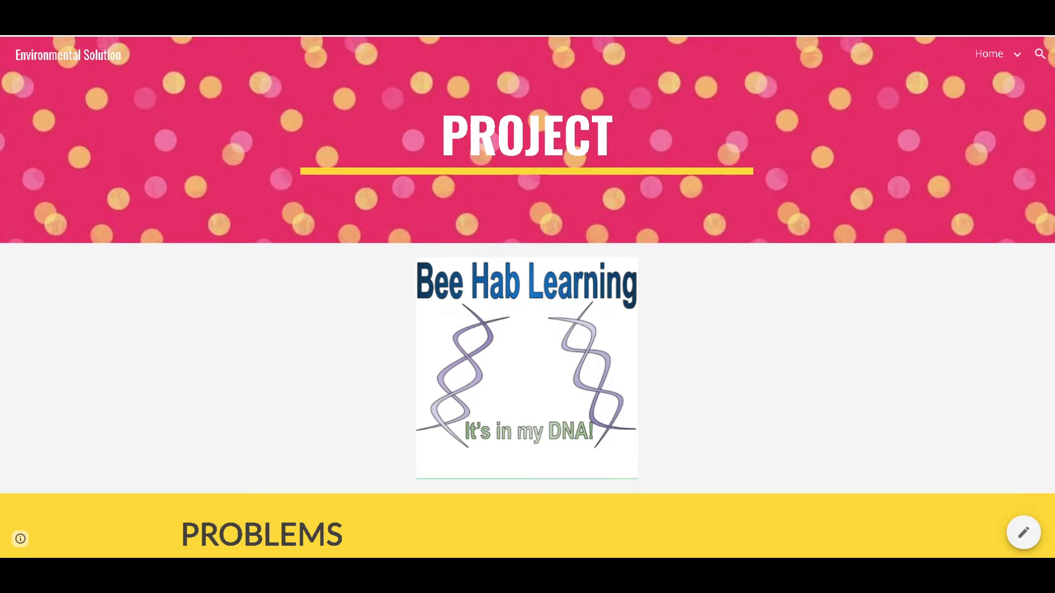
Switch back to the mySite-MyProject editor in Google Sites and open the About page for editing
click(308, 10)
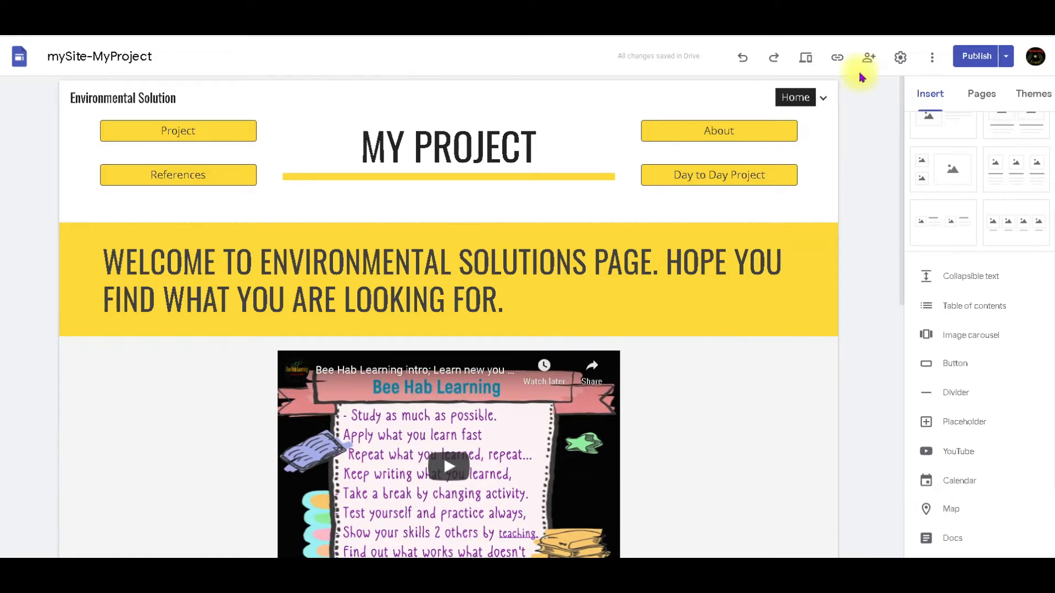
click(822, 97)
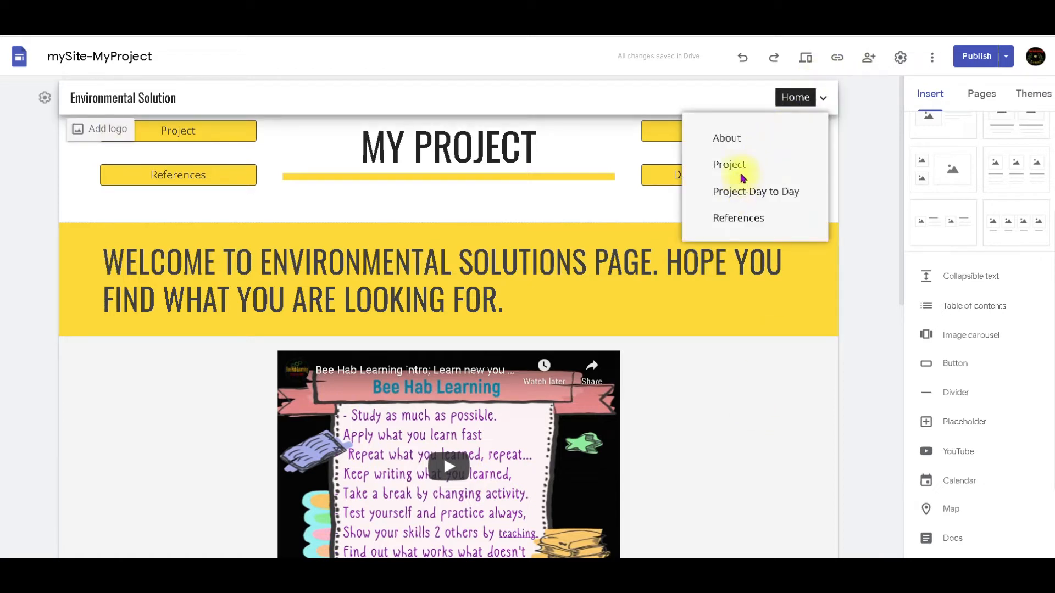
click(723, 142)
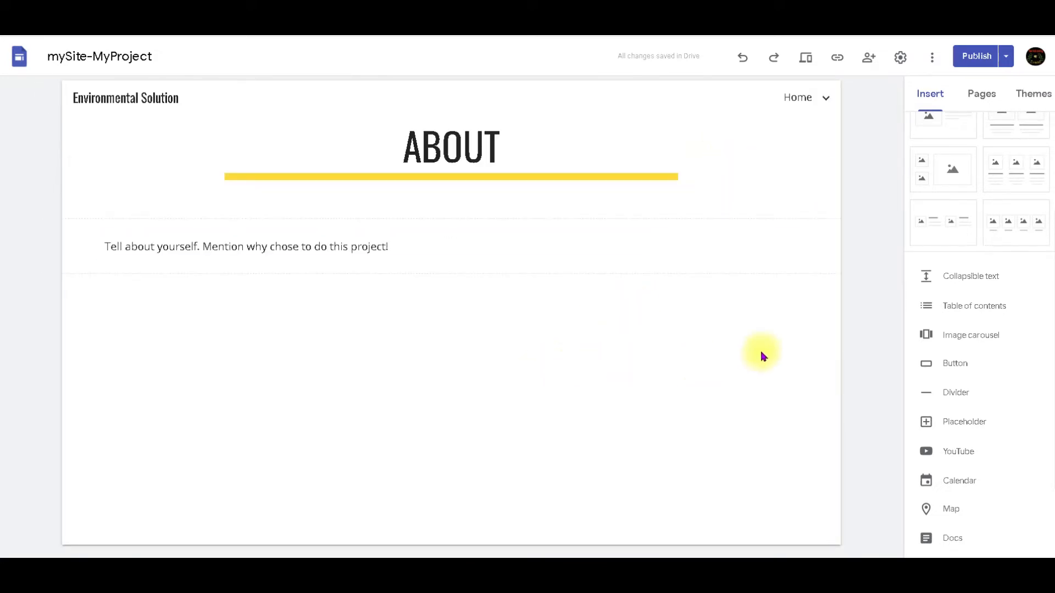
Insert a Go back button linked to the Home page and place it in the header to the left of the ABOUT title
click(956, 368)
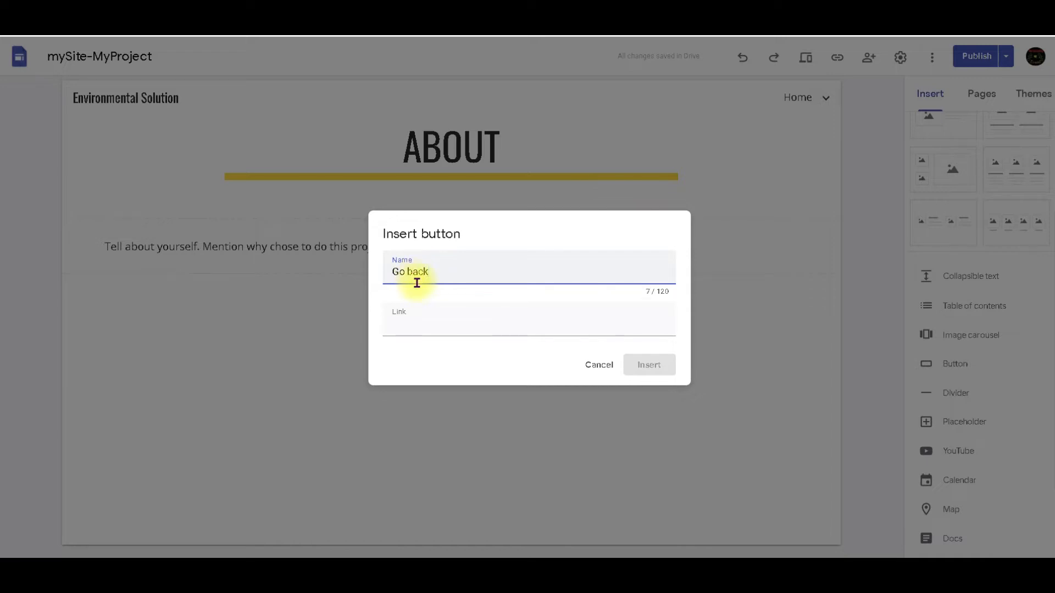
click(420, 324)
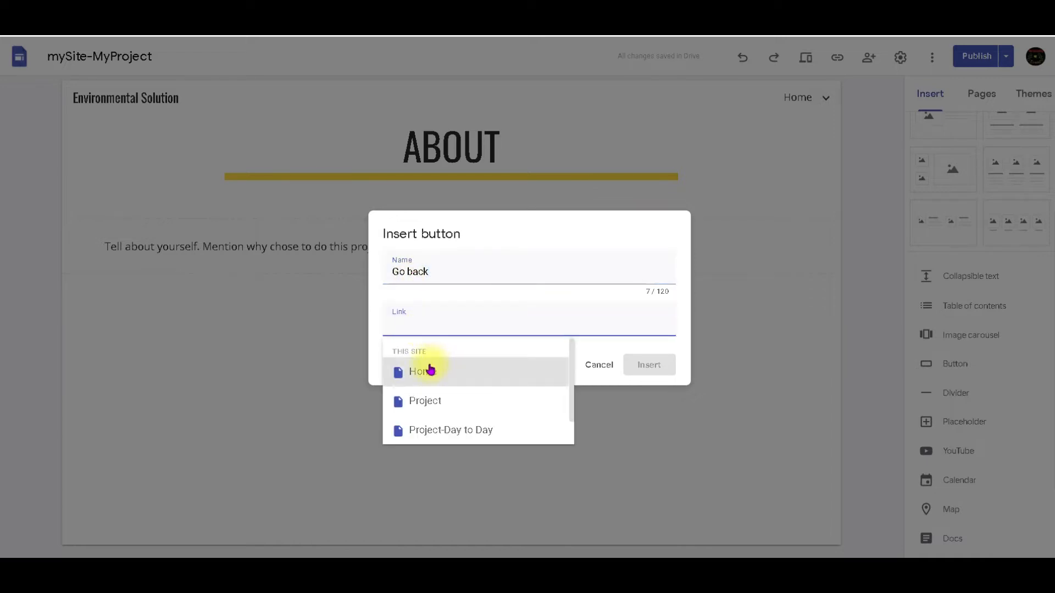
click(410, 373)
click(657, 371)
drag(160, 304, 135, 146)
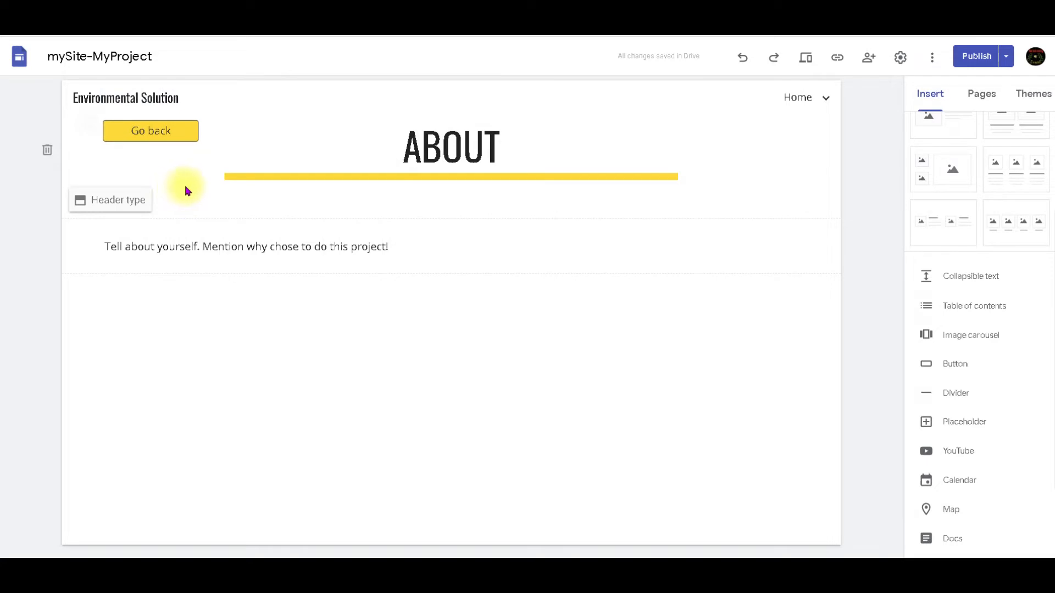
Move the Go back button directly beneath the yellow line under the ABOUT title
drag(146, 137, 137, 189)
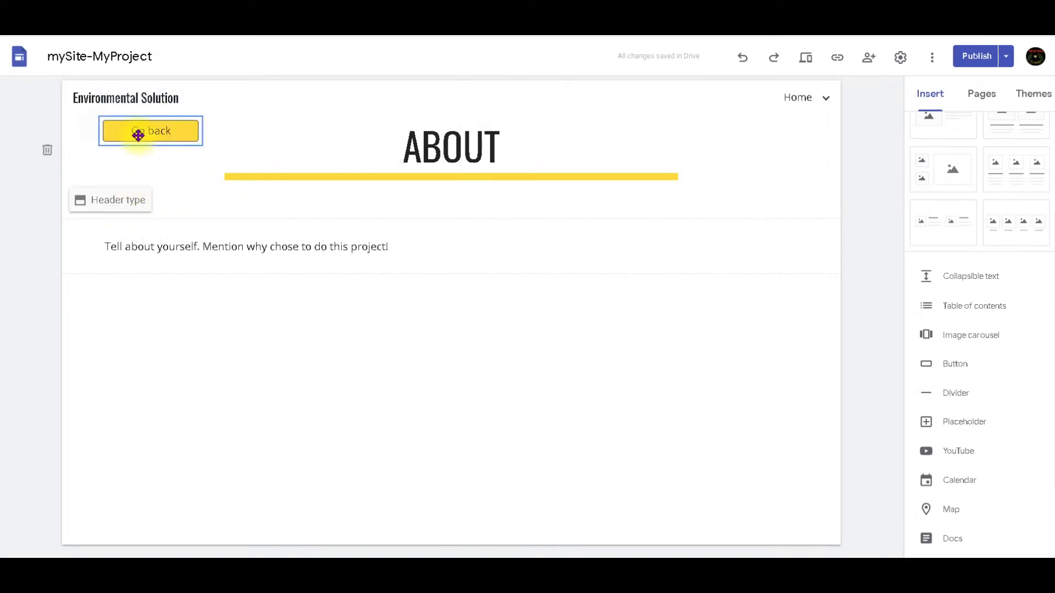
click(653, 333)
drag(131, 130, 432, 198)
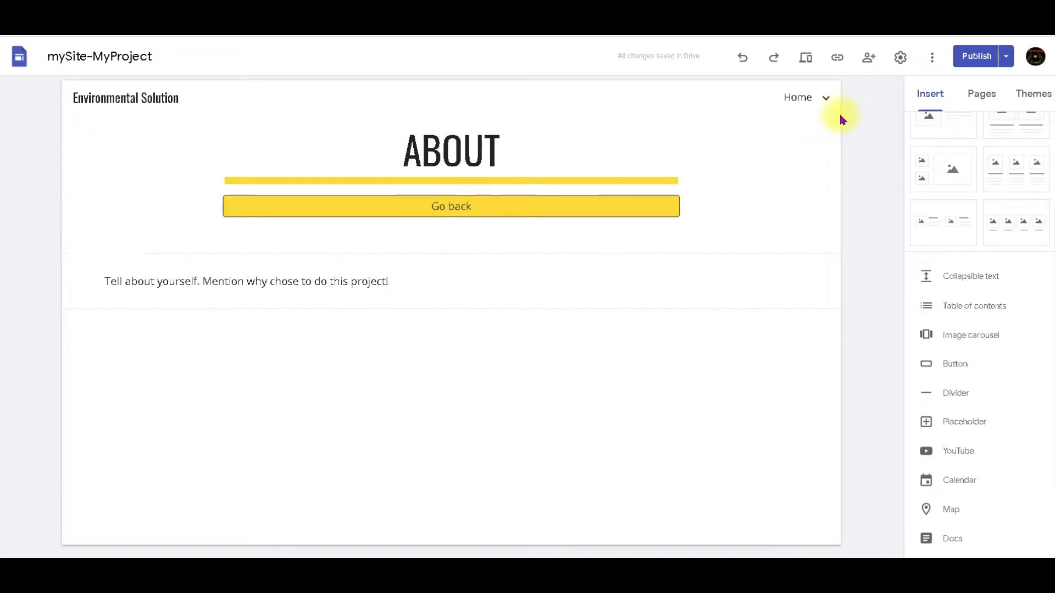
click(795, 97)
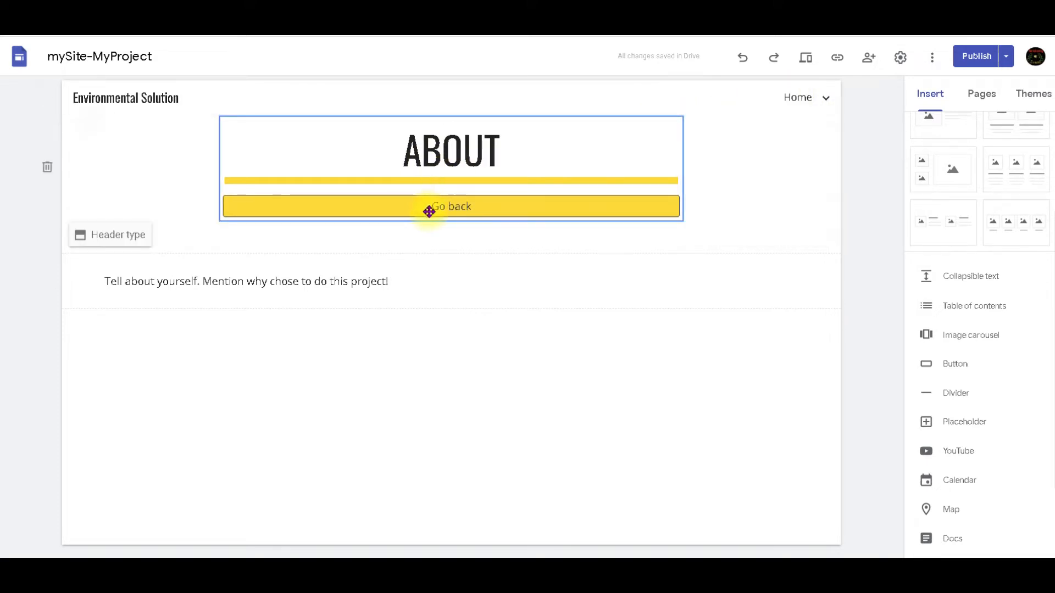
Open the Project page and add a Go back button linked to Home, placed beneath the yellow line under the title
mouse_move(806, 104)
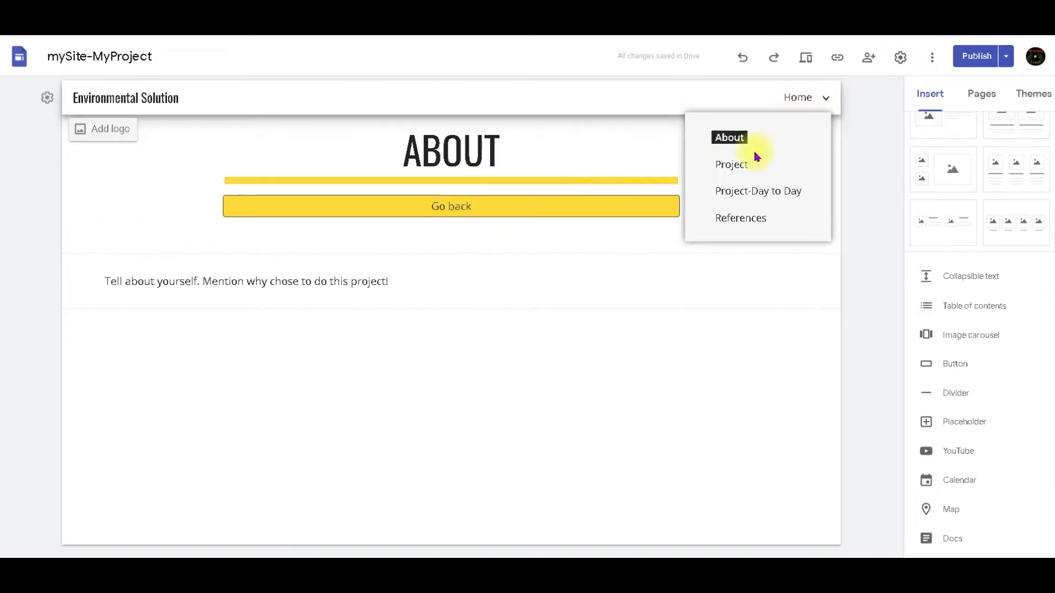
click(731, 166)
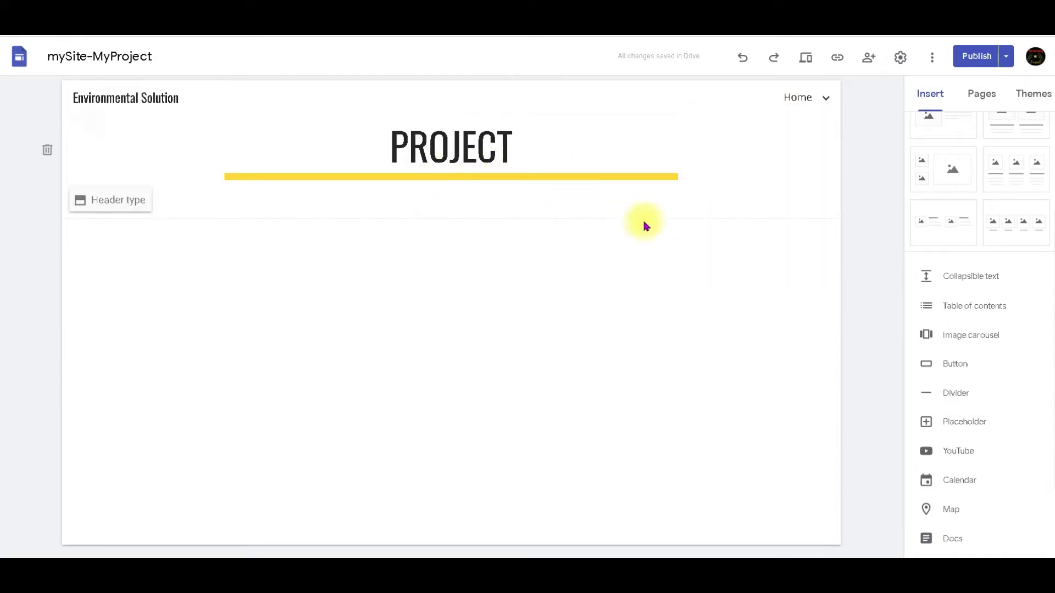
click(950, 367)
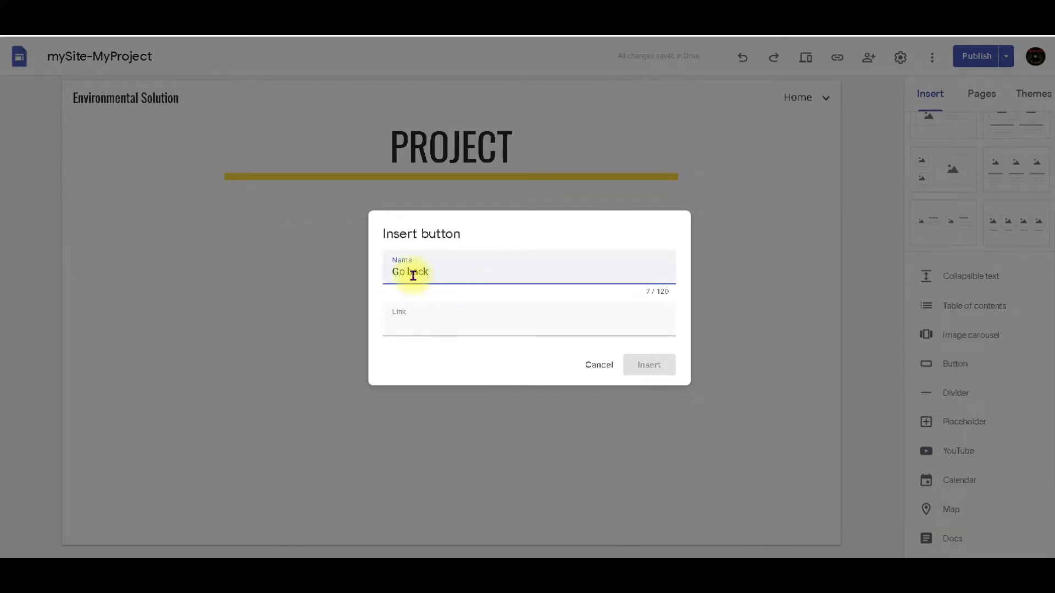
drag(434, 272, 369, 272)
click(438, 327)
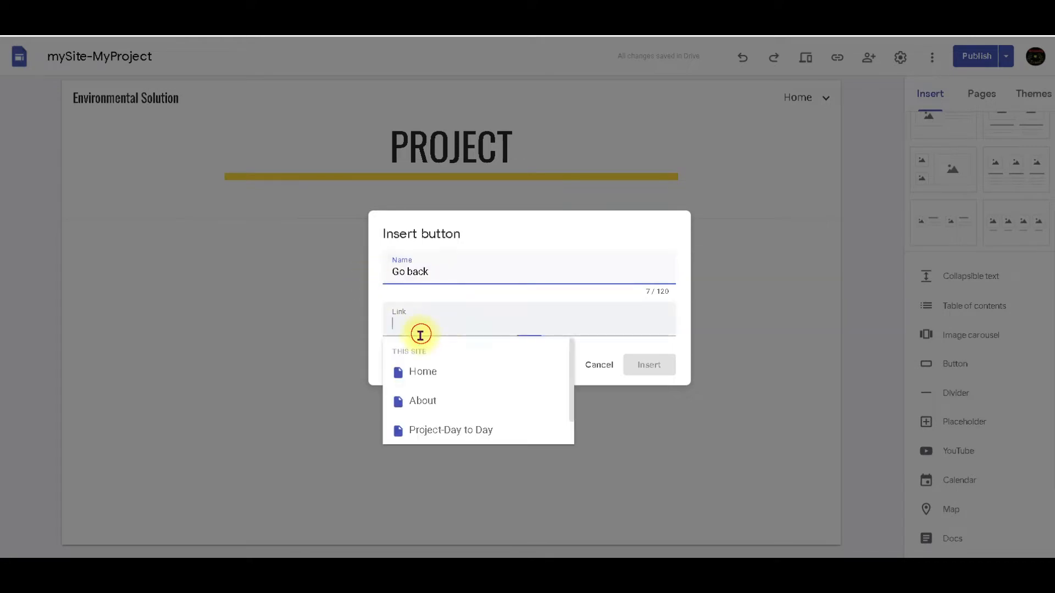
click(430, 369)
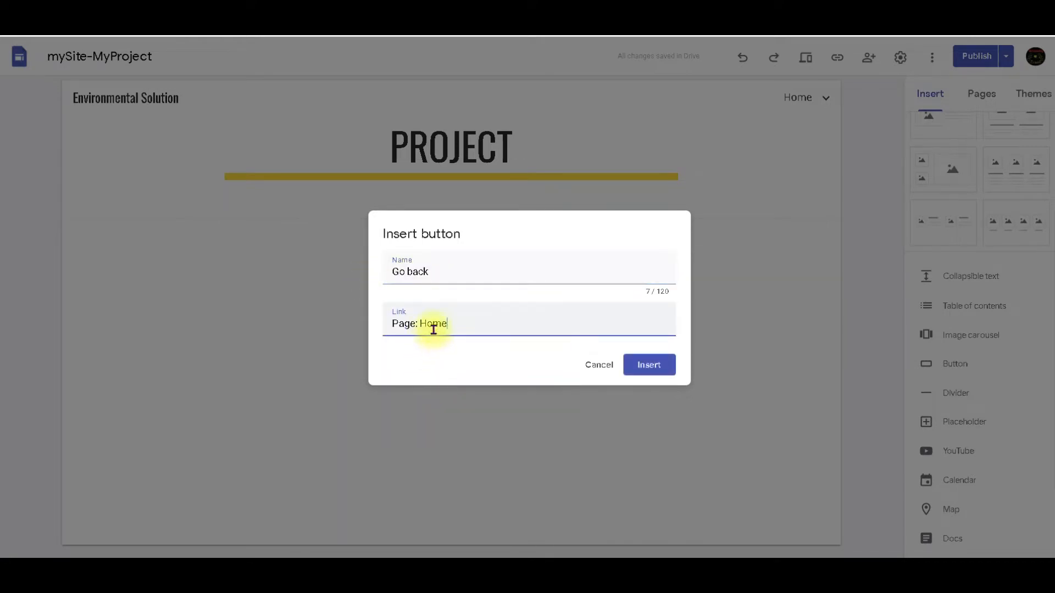
click(654, 366)
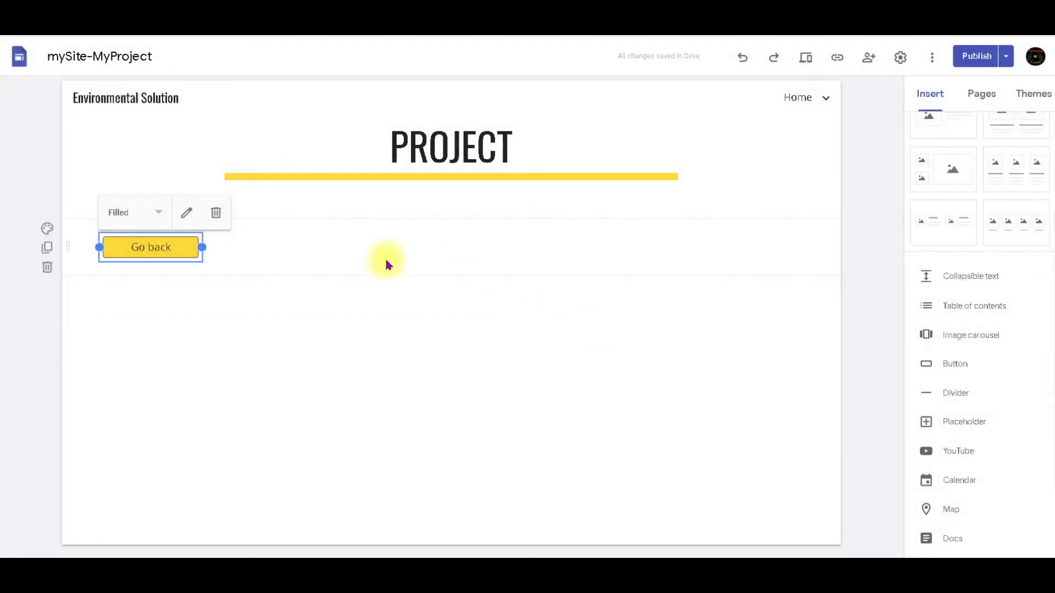
drag(154, 248, 408, 200)
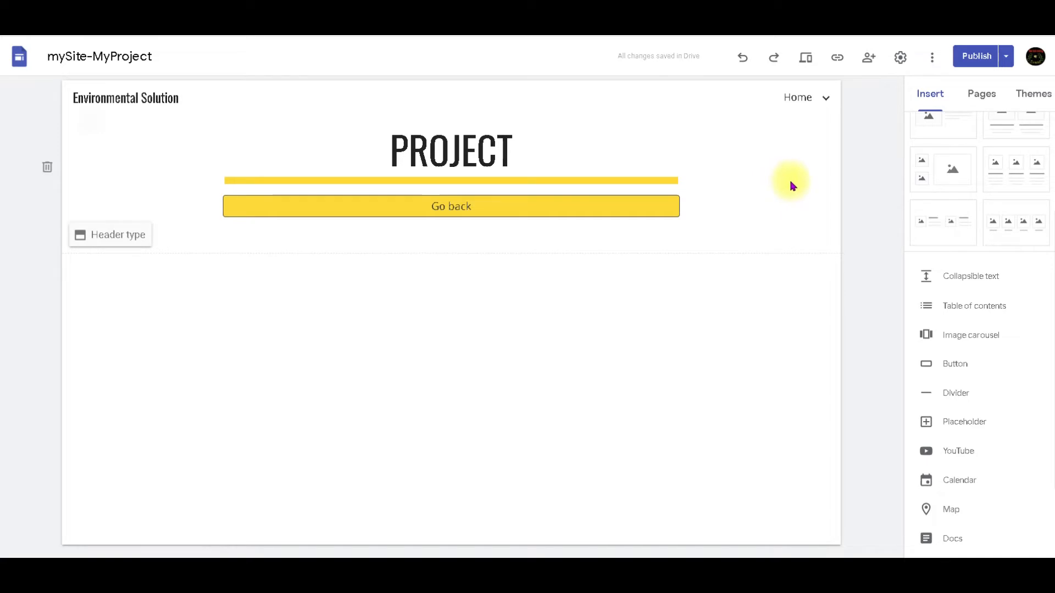
Open the Project-Day to Day page and add a Home-linked Go back button beneath the yellow line in its header
click(819, 103)
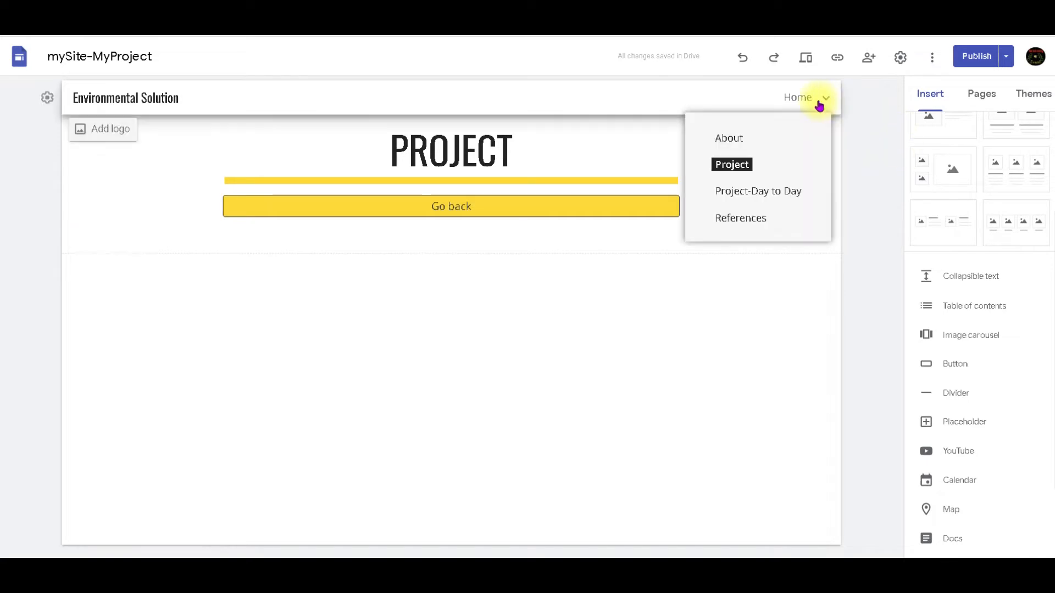
click(749, 192)
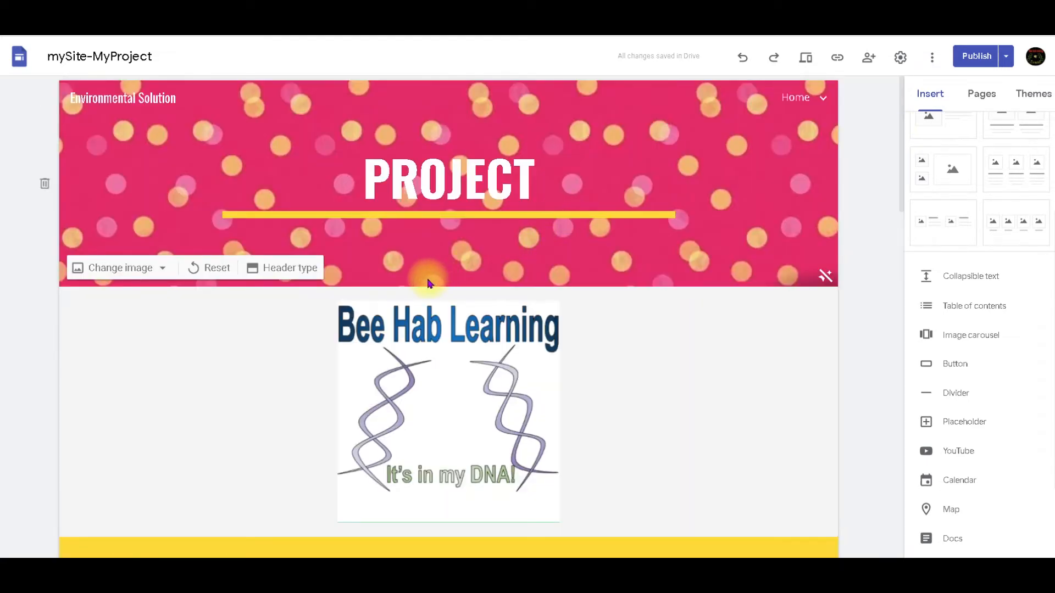
click(951, 364)
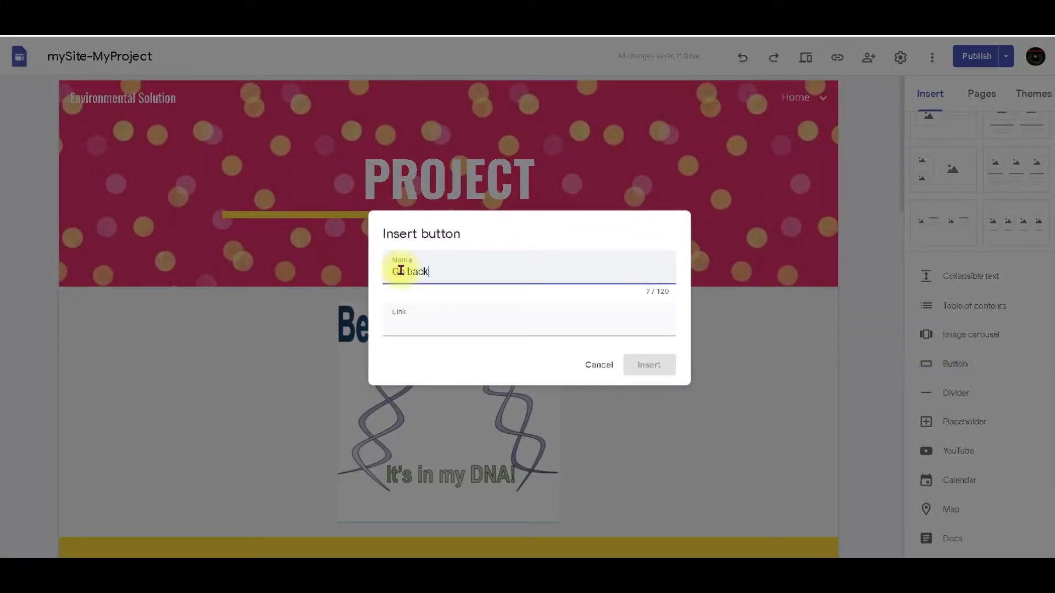
click(423, 321)
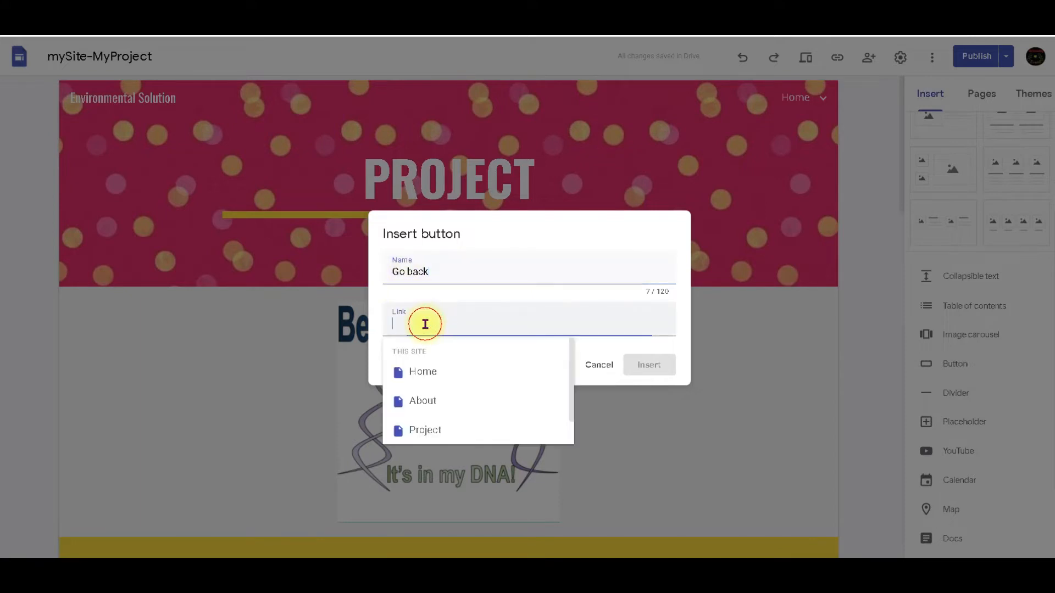
click(424, 371)
click(660, 367)
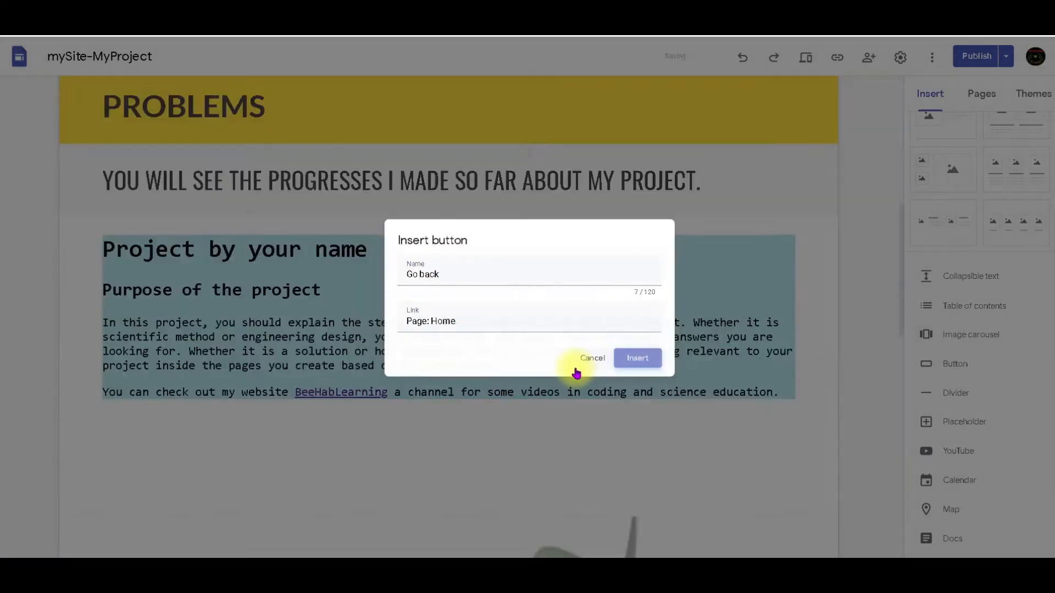
drag(139, 399, 461, 240)
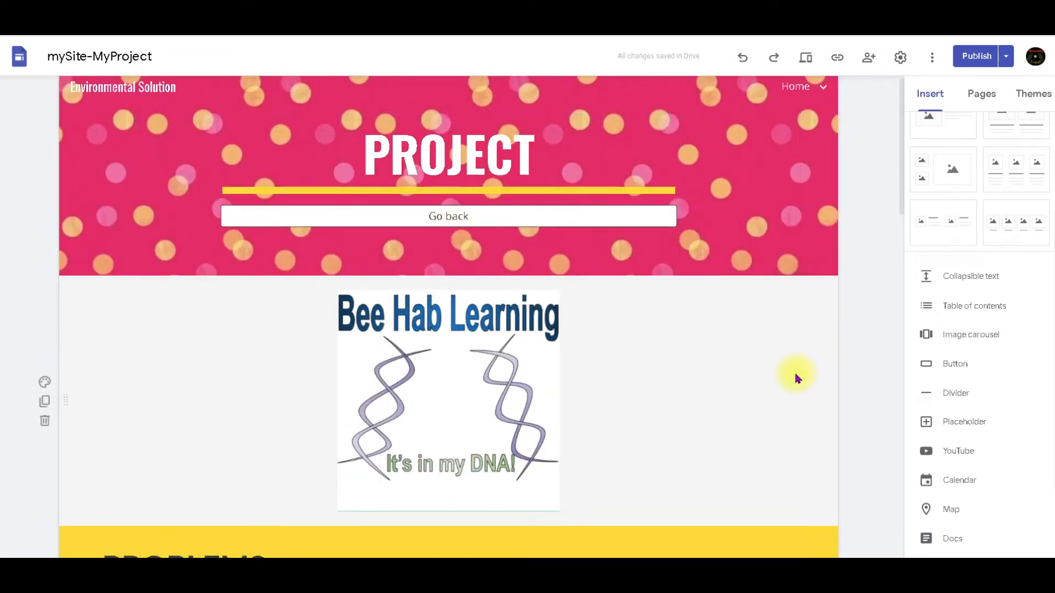
Open the References page and insert a placeholder below the header, widened to span the full content width
click(819, 86)
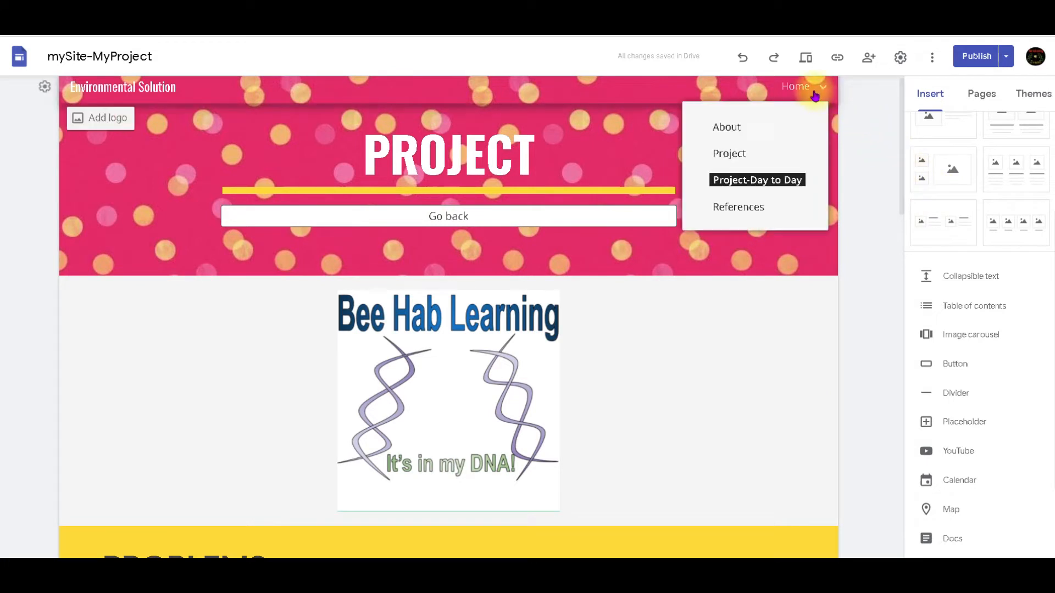
click(747, 207)
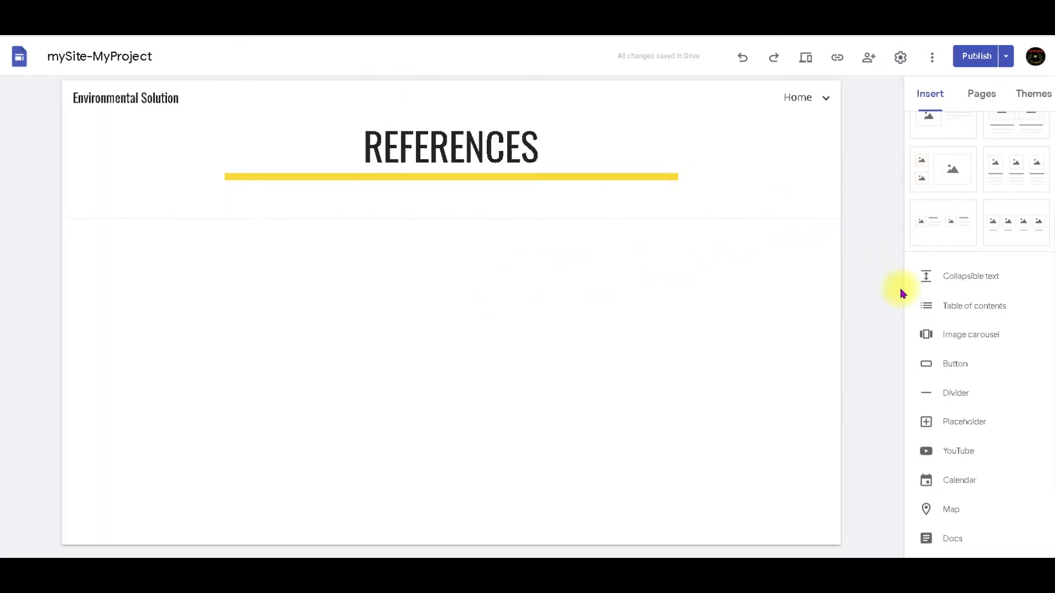
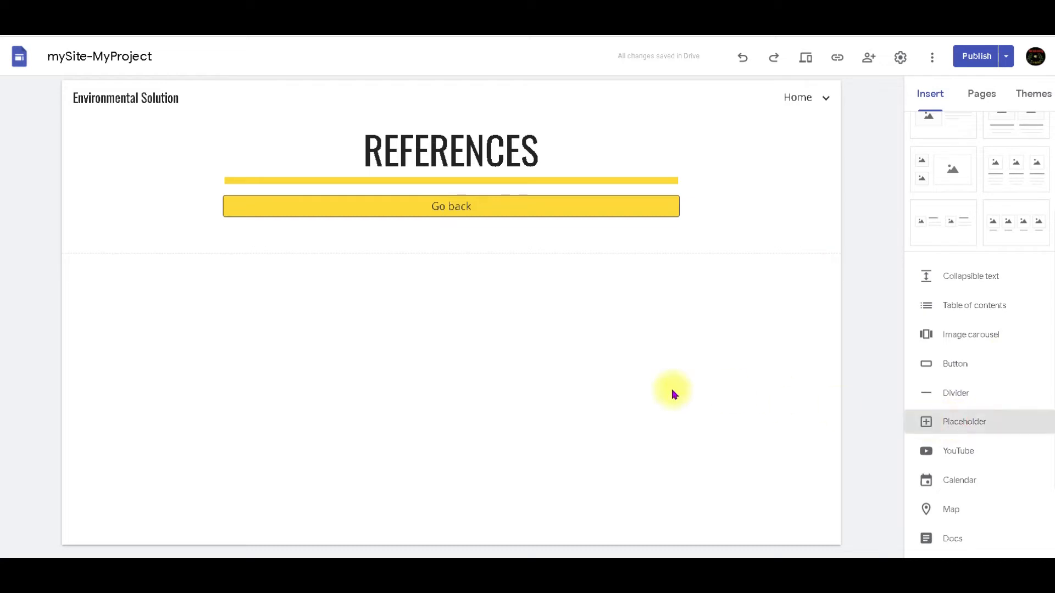
click(960, 426)
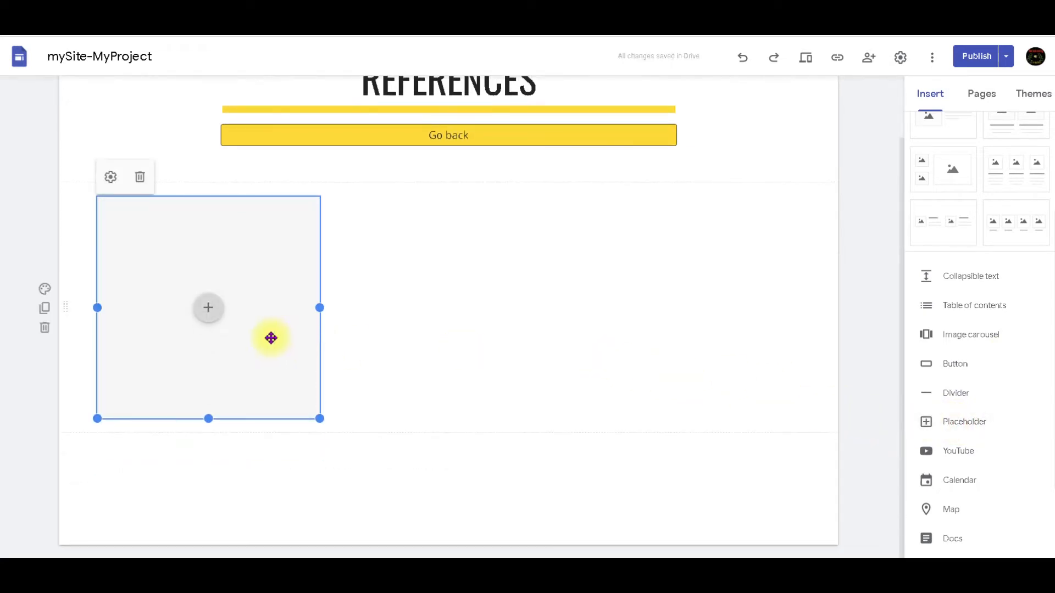
drag(320, 418, 817, 379)
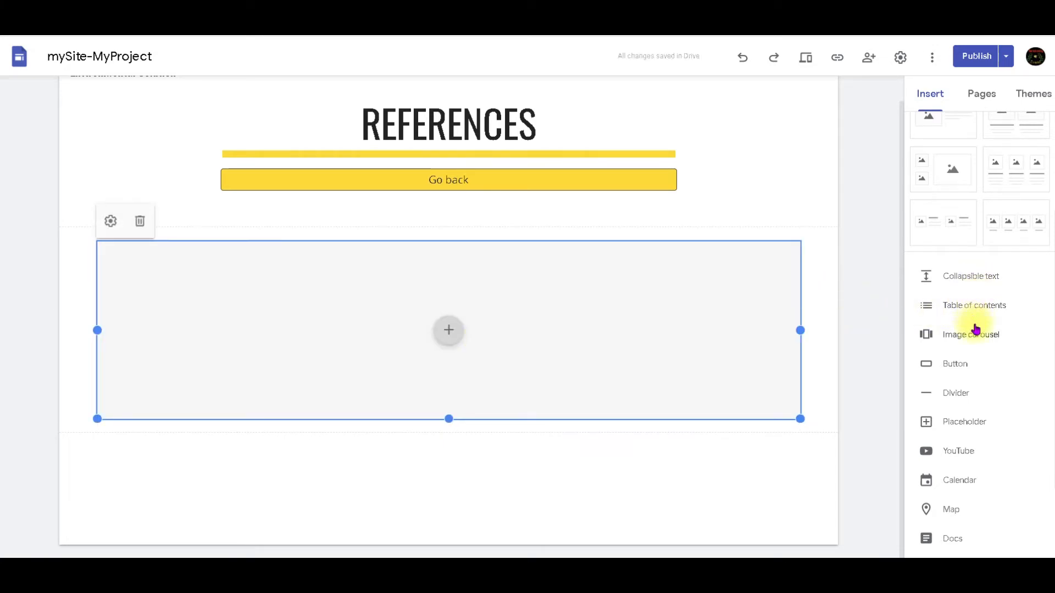
scroll(958, 202, up, 3)
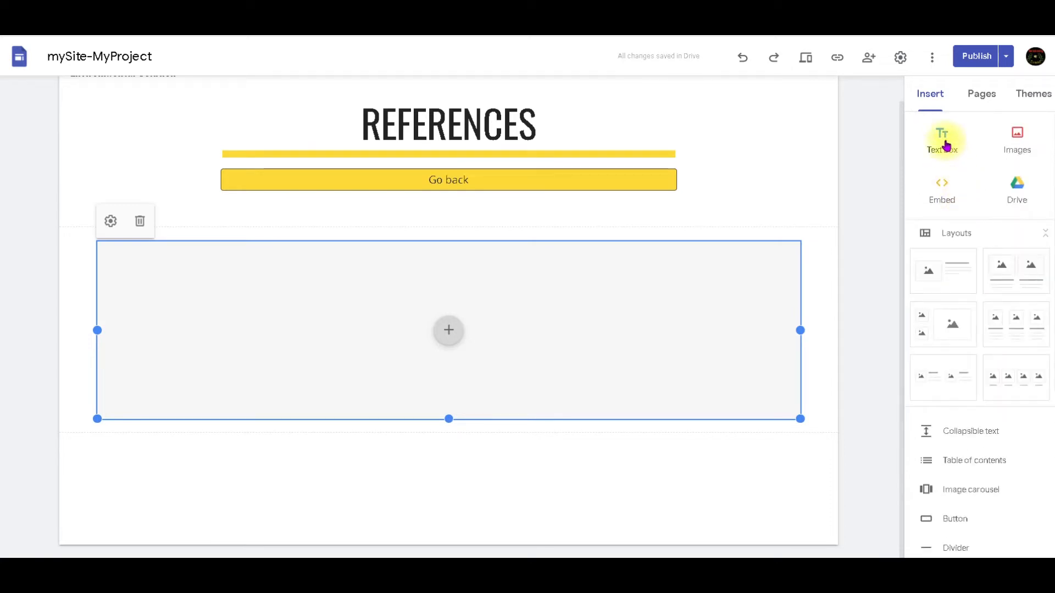
click(950, 190)
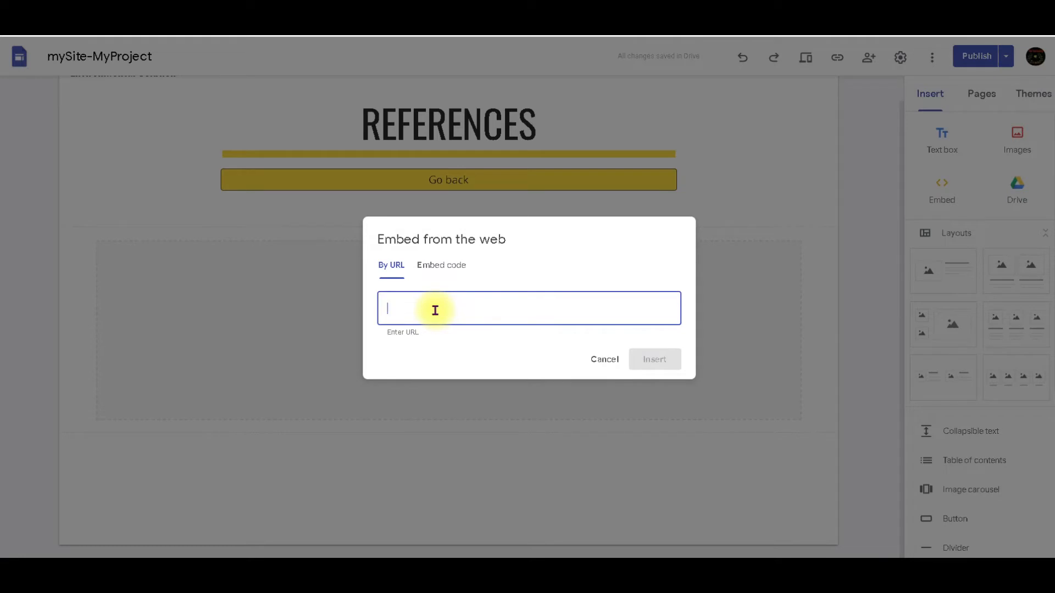
click(440, 263)
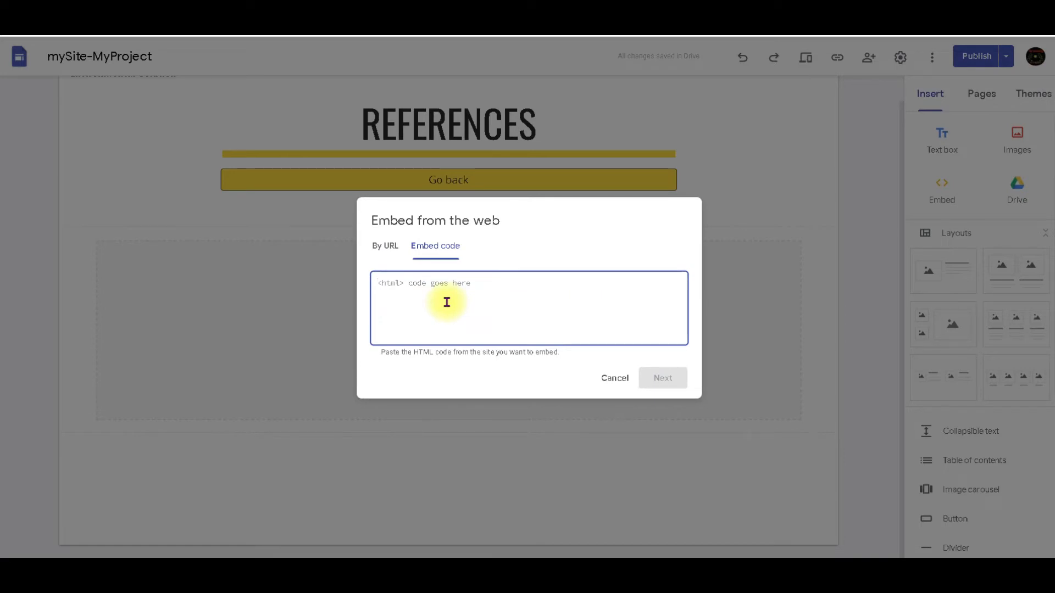
text(<button)
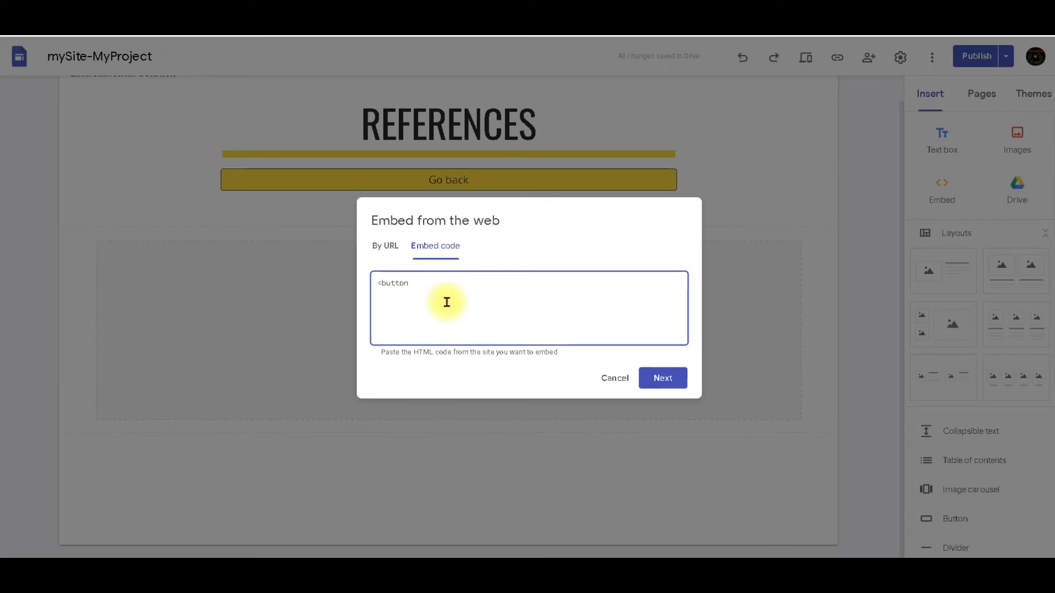
text(> <a href="http:)
key(Left)
key(Left)
key(Left)
key(Left)
text(www.)
text(.com> O)
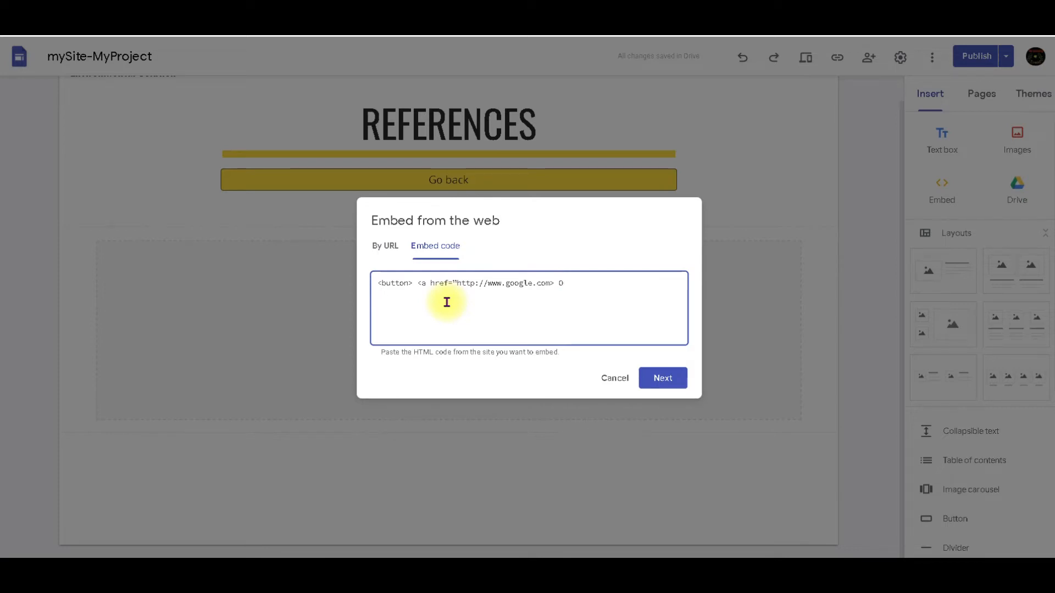
text(peon Google </a)
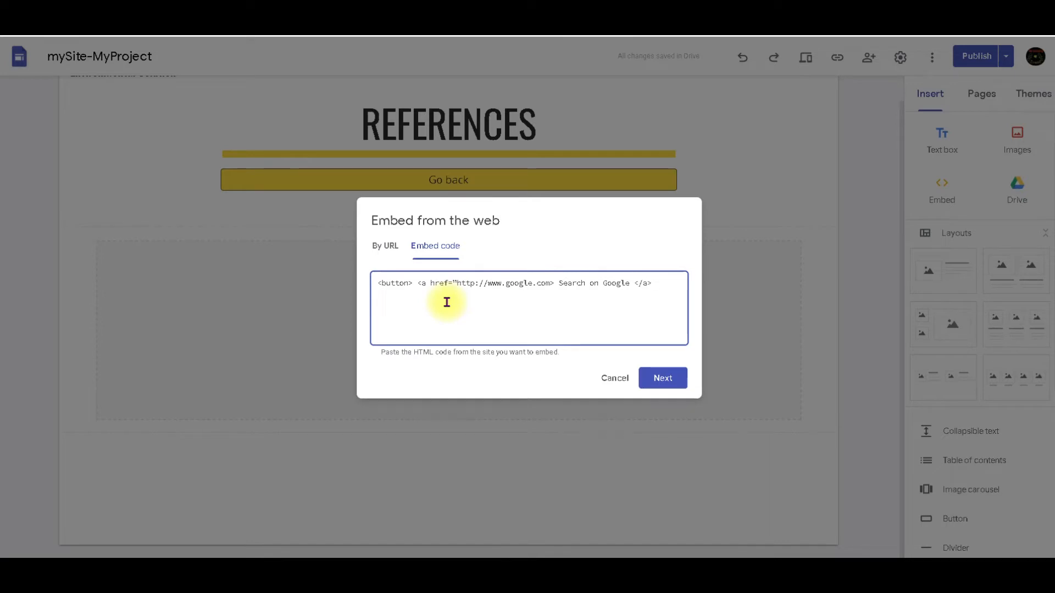
text(> </button>)
click(675, 374)
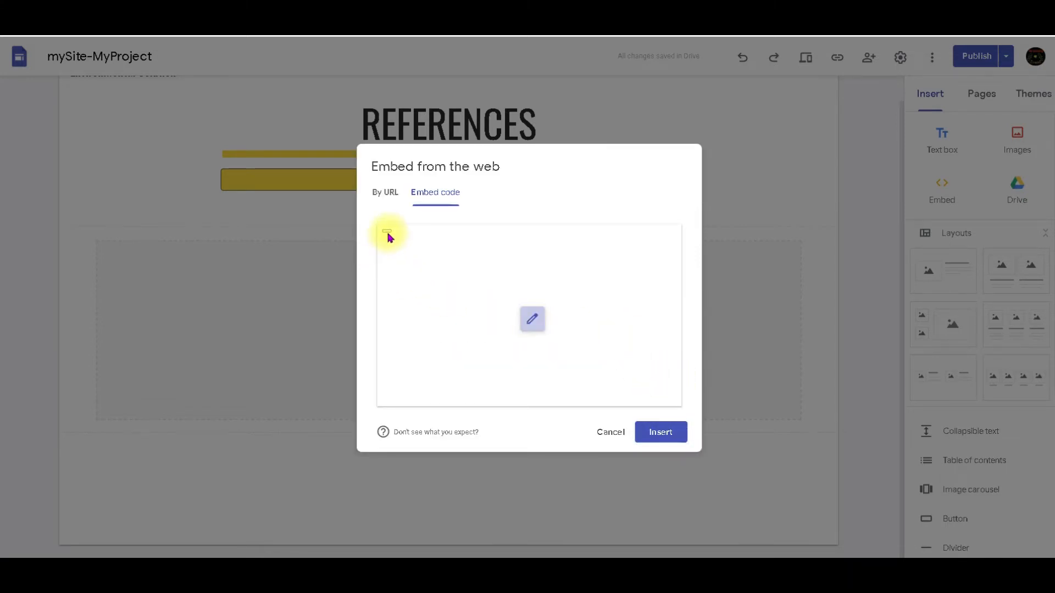
click(662, 432)
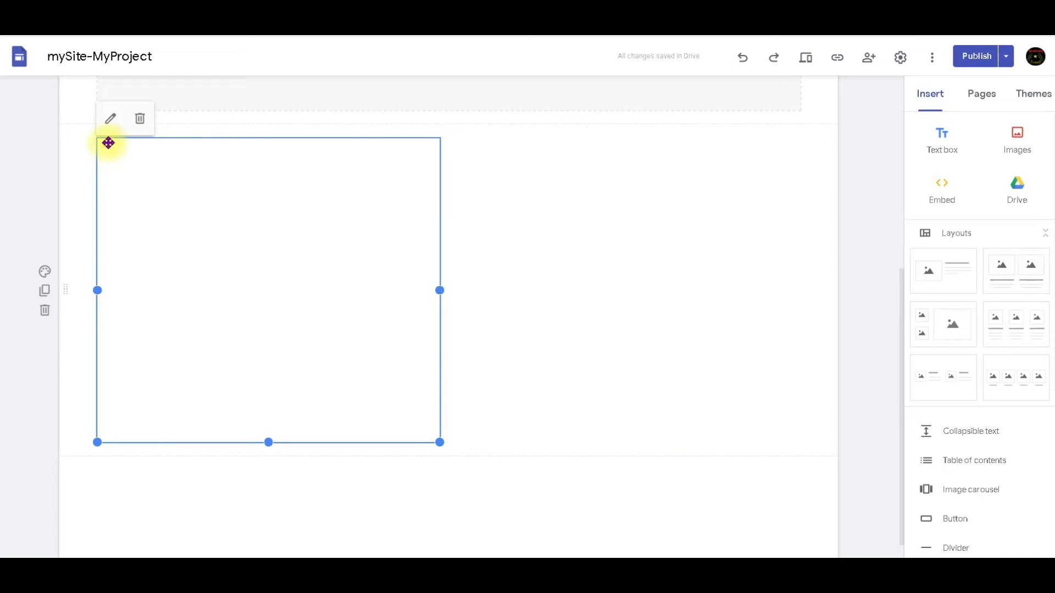
double_click(118, 163)
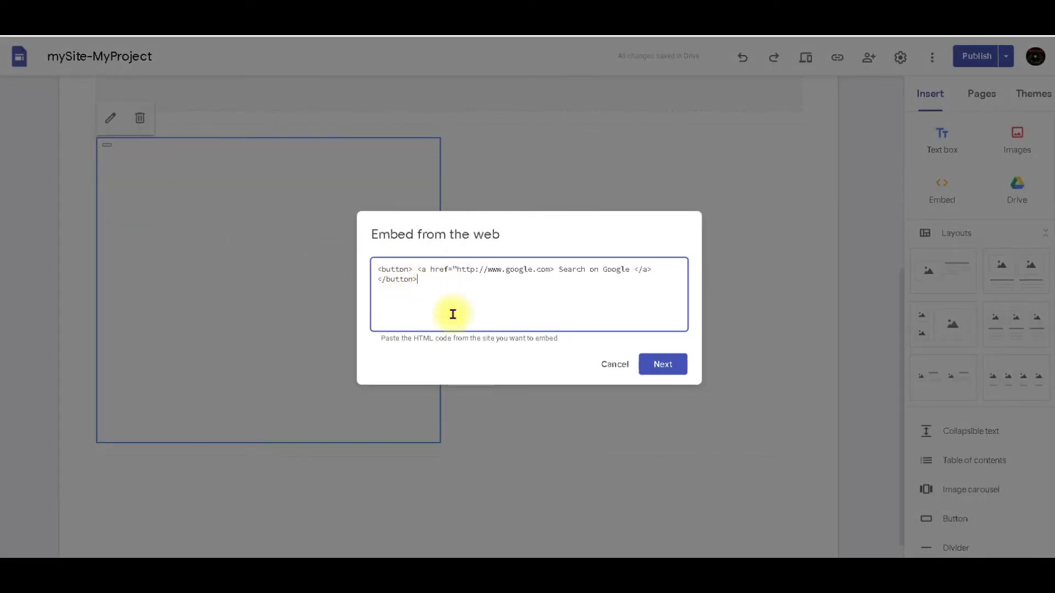
click(255, 391)
right_click(222, 327)
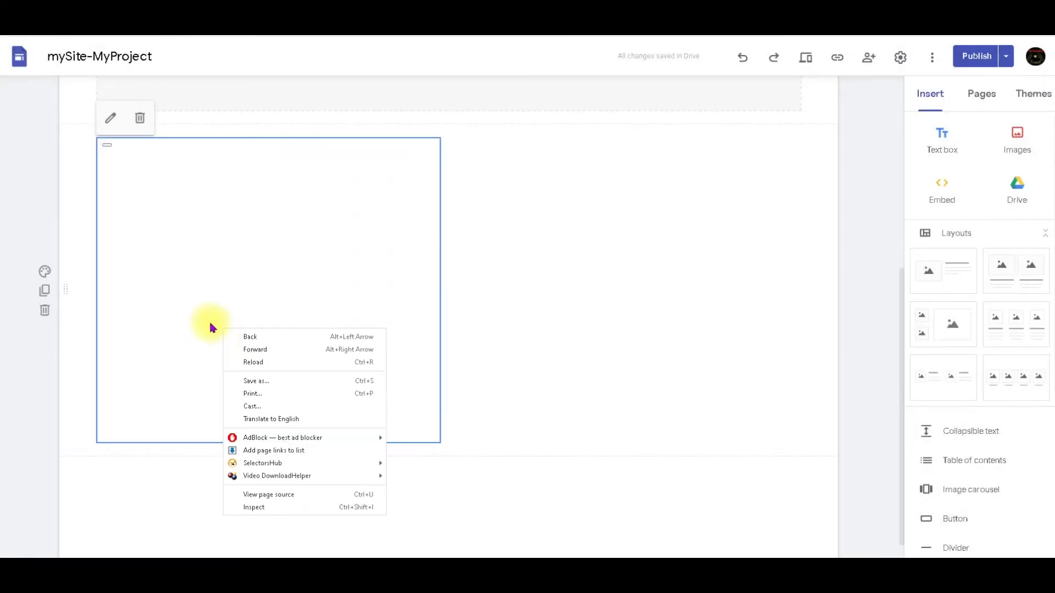
click(209, 328)
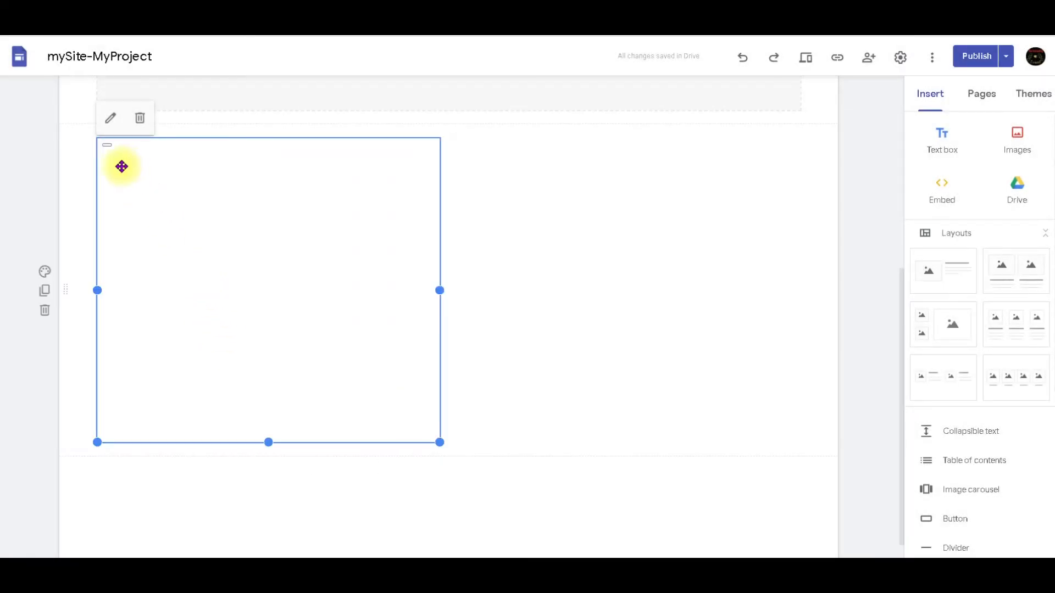
click(109, 121)
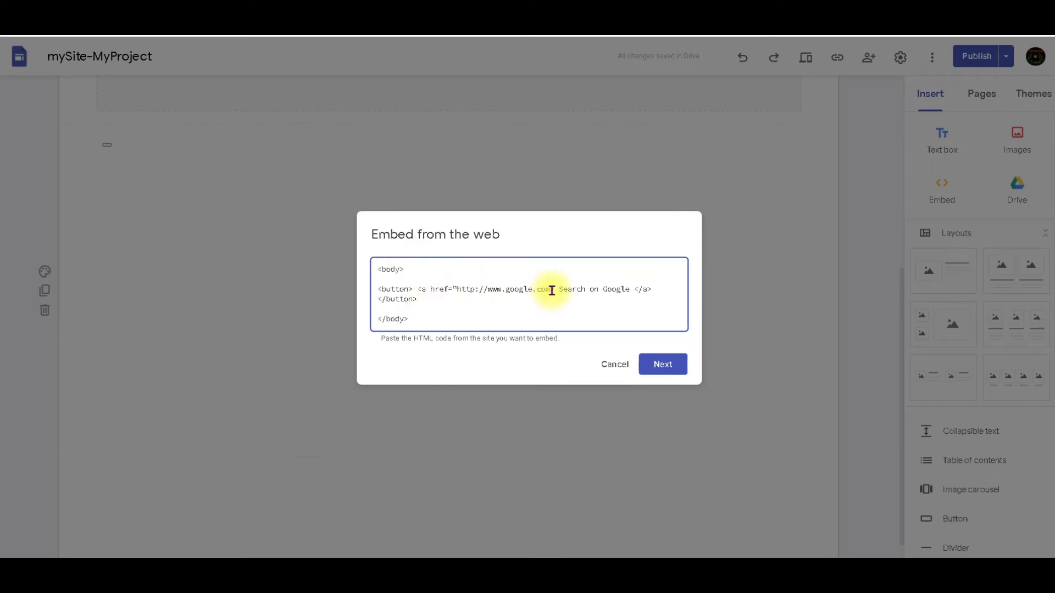
click(552, 290)
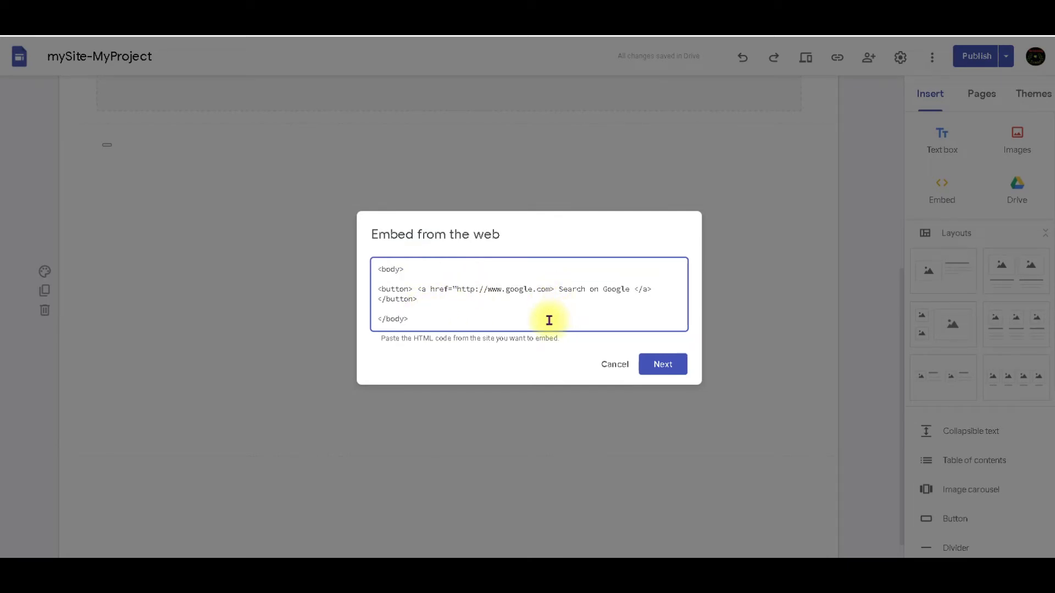
text(")
click(665, 365)
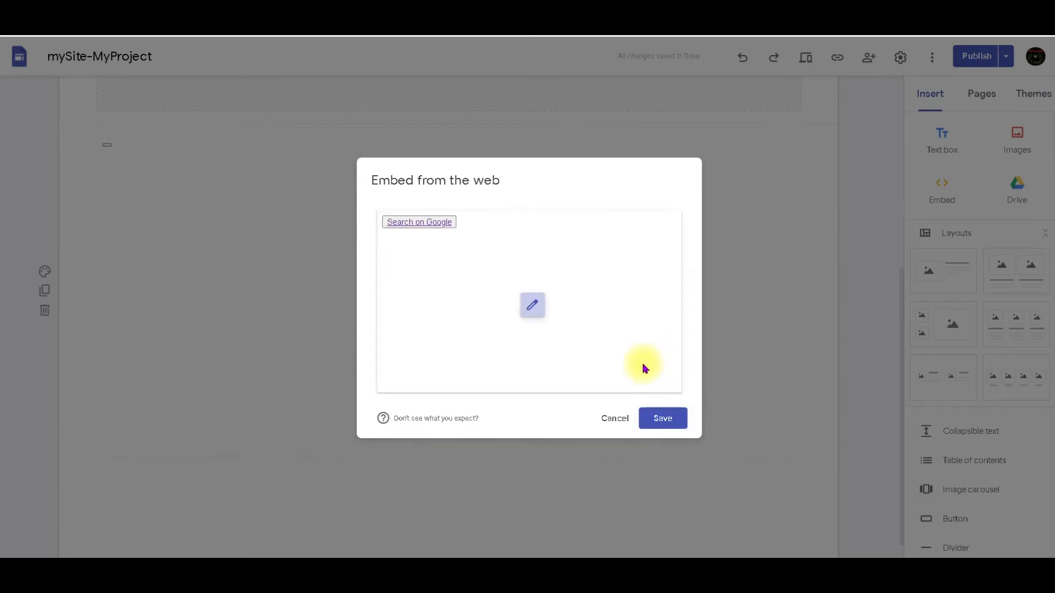
click(656, 420)
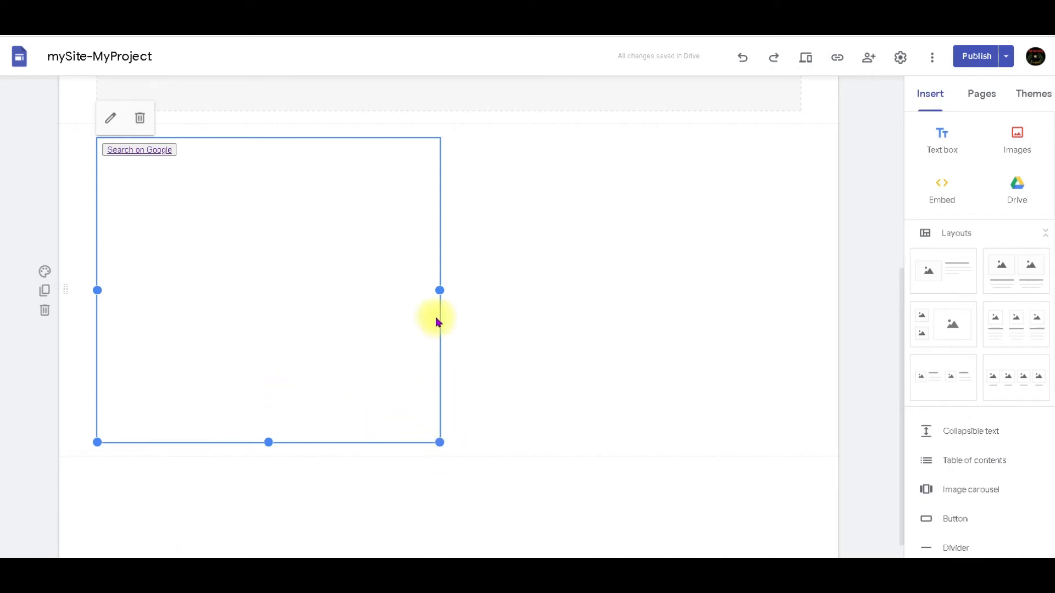
Shrink the embed's height and width to fit closely around the Search on Google button
drag(267, 441, 273, 167)
drag(439, 407, 194, 408)
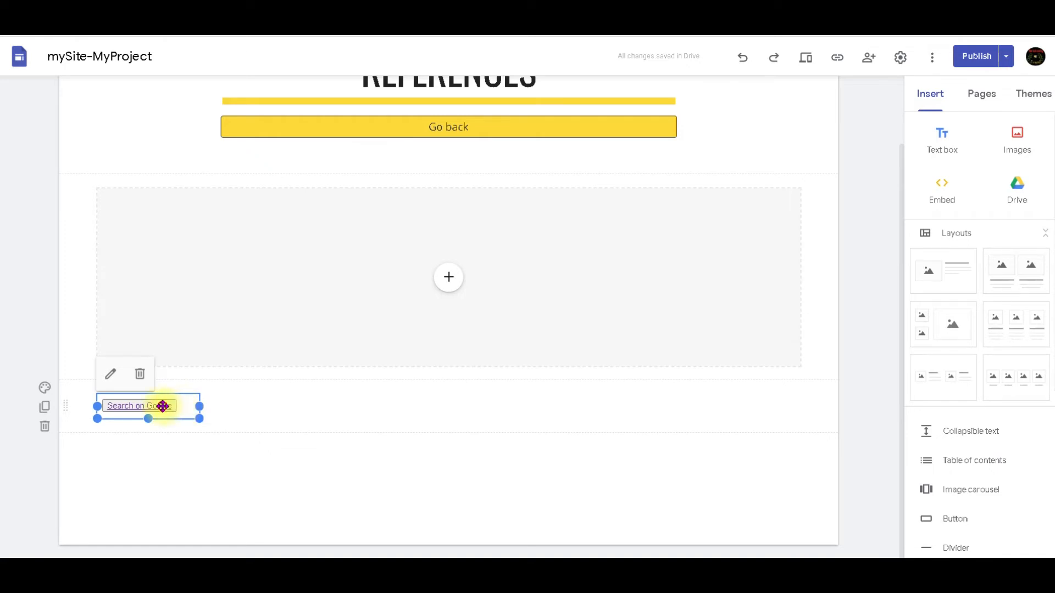
Review the HTML code of the Search on Google embed and save it unchanged
double_click(163, 406)
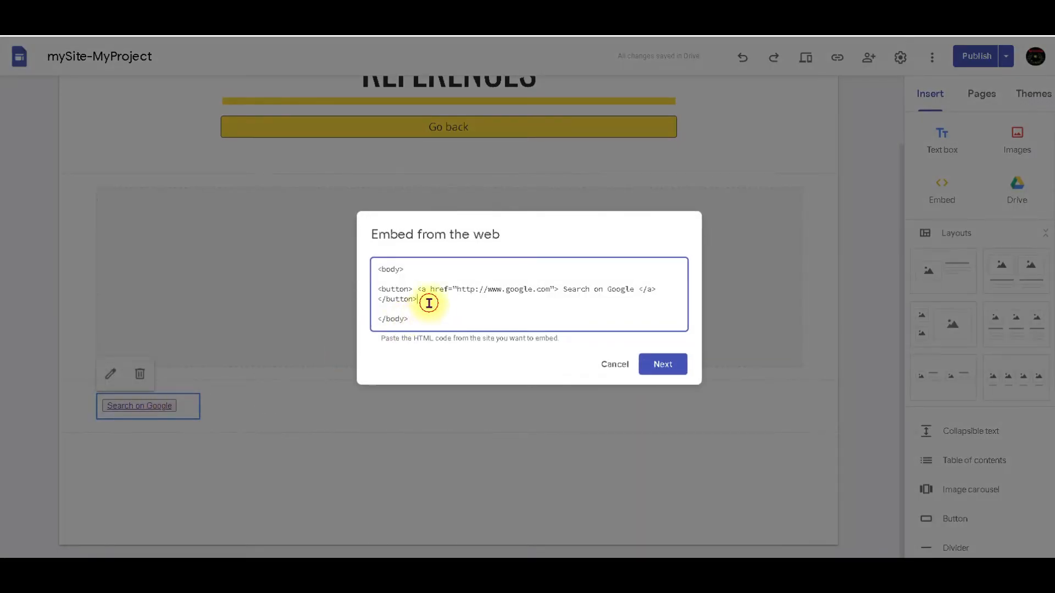
drag(429, 303, 365, 290)
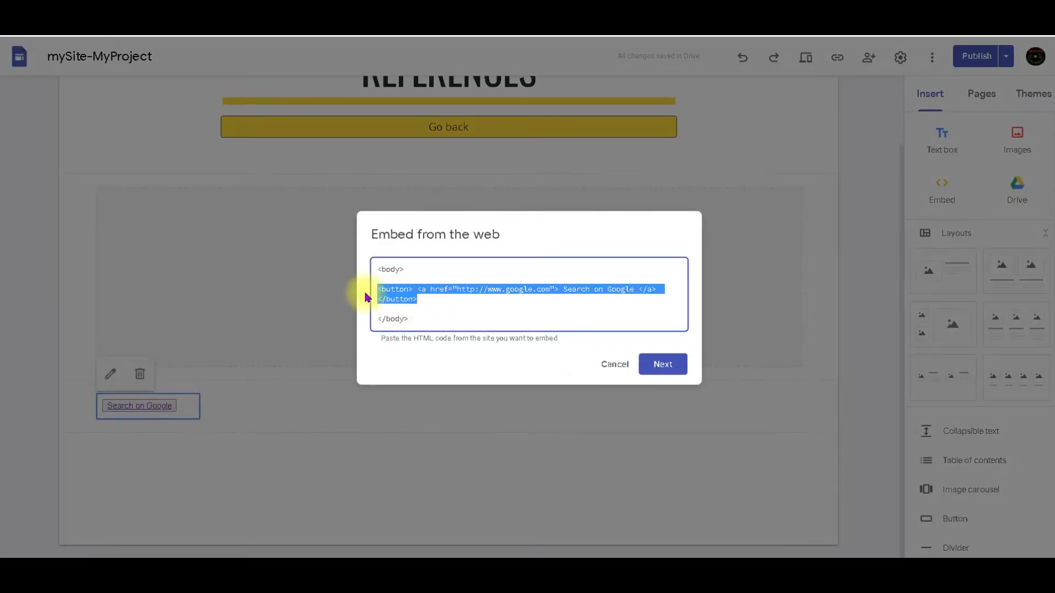
click(665, 365)
click(669, 417)
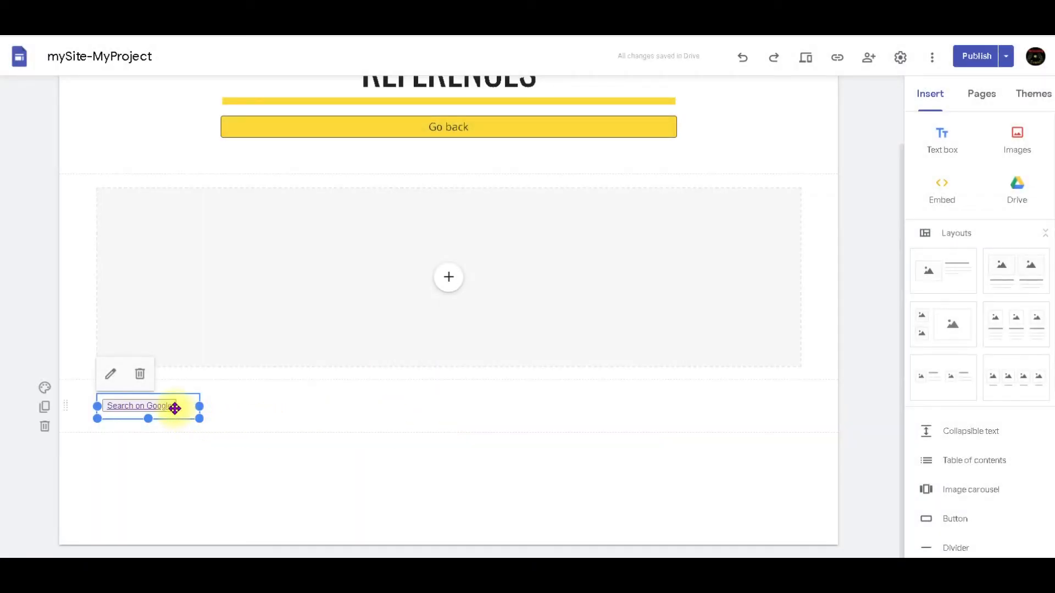
Move the Search on Google embed into the header, left of the REFERENCES title, and publish the site changes
drag(175, 408, 137, 193)
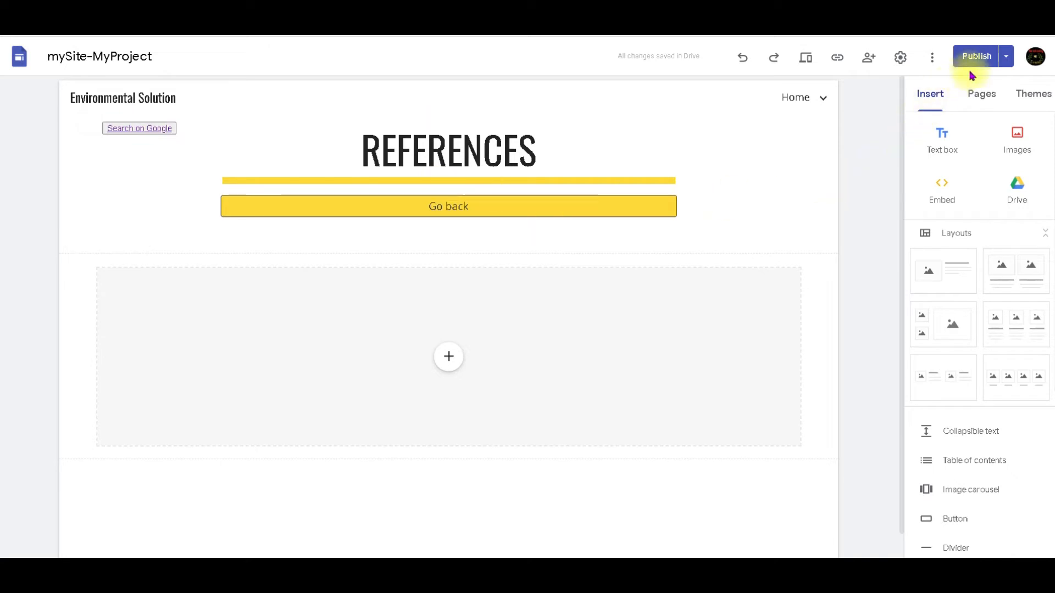
click(979, 56)
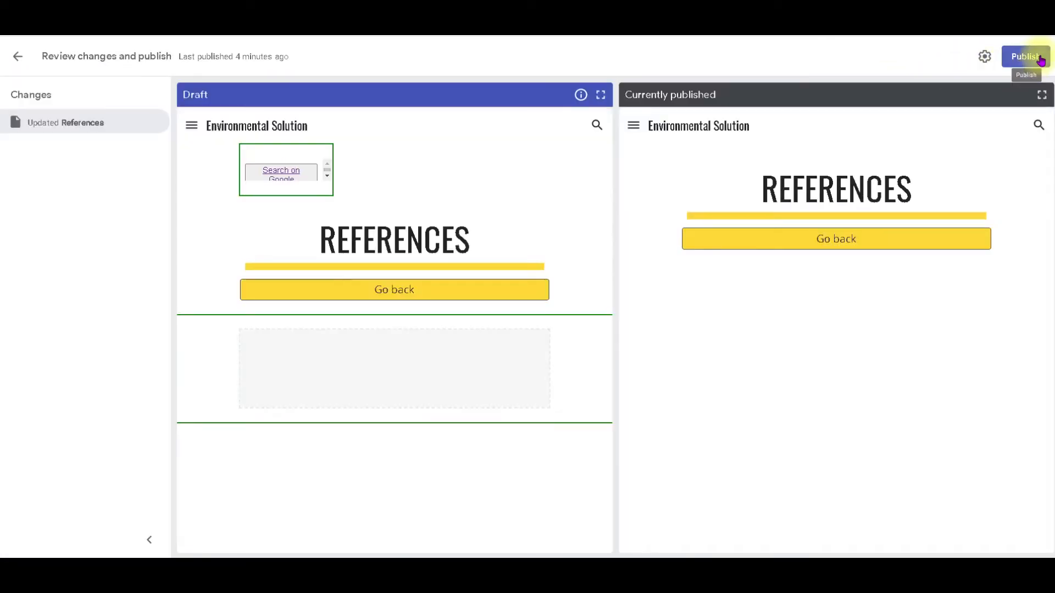
click(1026, 57)
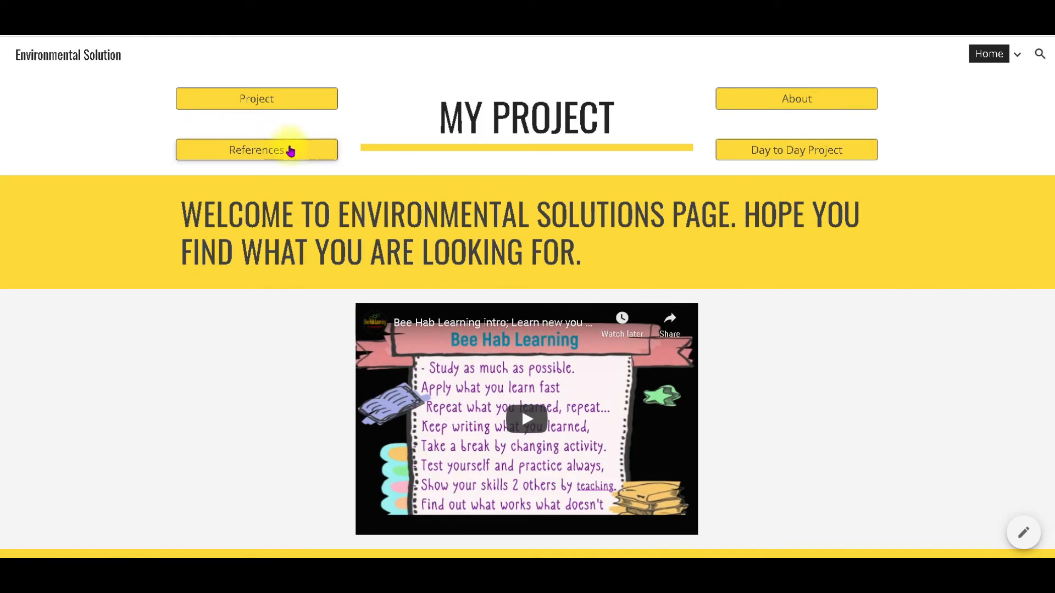
Check the published References page against the editor's version for the Search on Google button, reloading the page through the site navigation
click(252, 156)
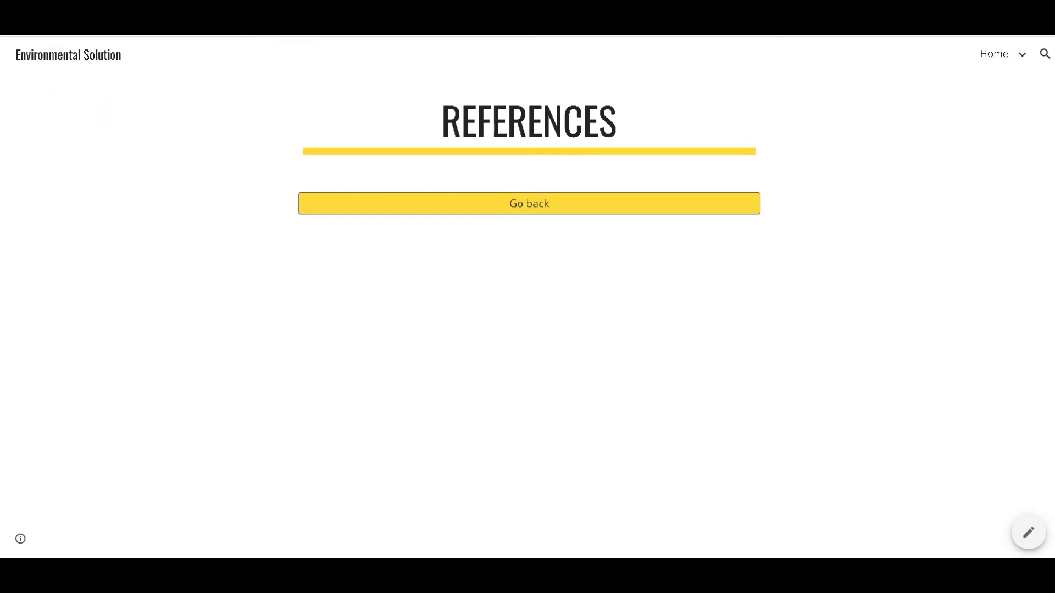
click(264, 16)
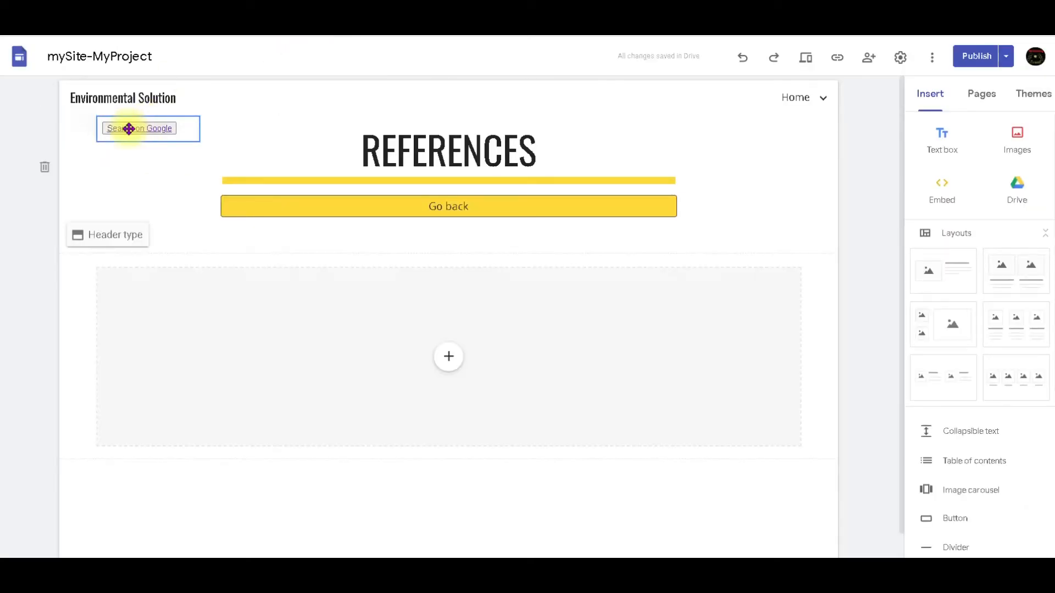
click(313, 142)
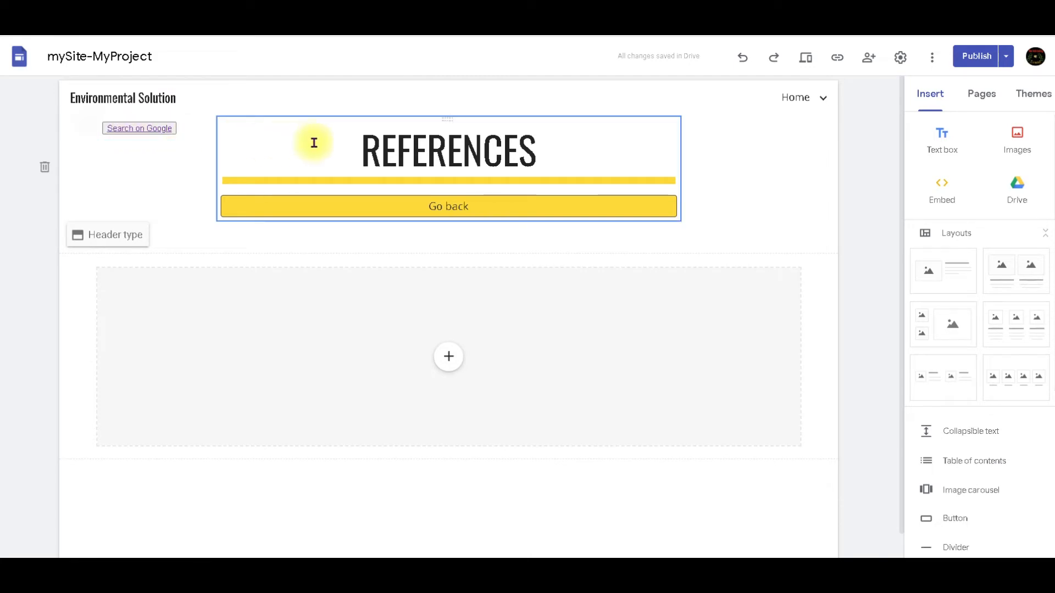
click(110, 146)
click(120, 128)
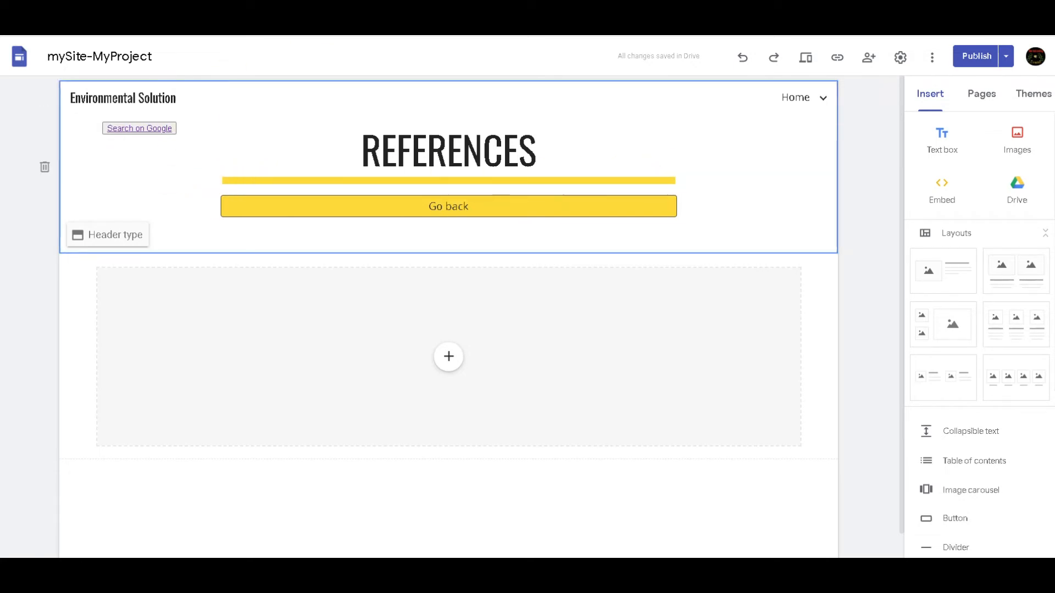
click(448, 12)
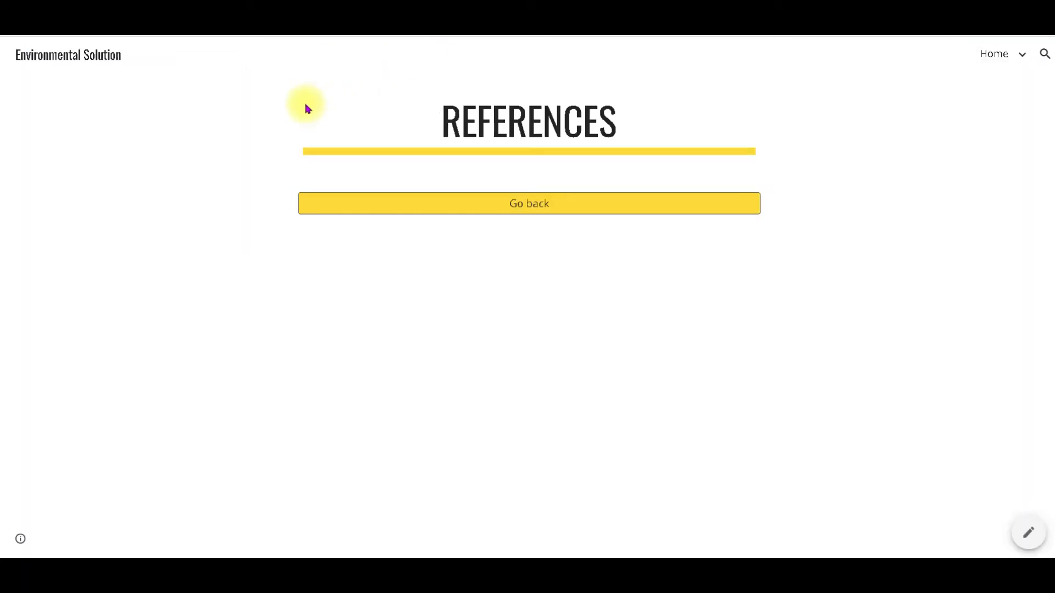
mouse_move(984, 66)
click(949, 174)
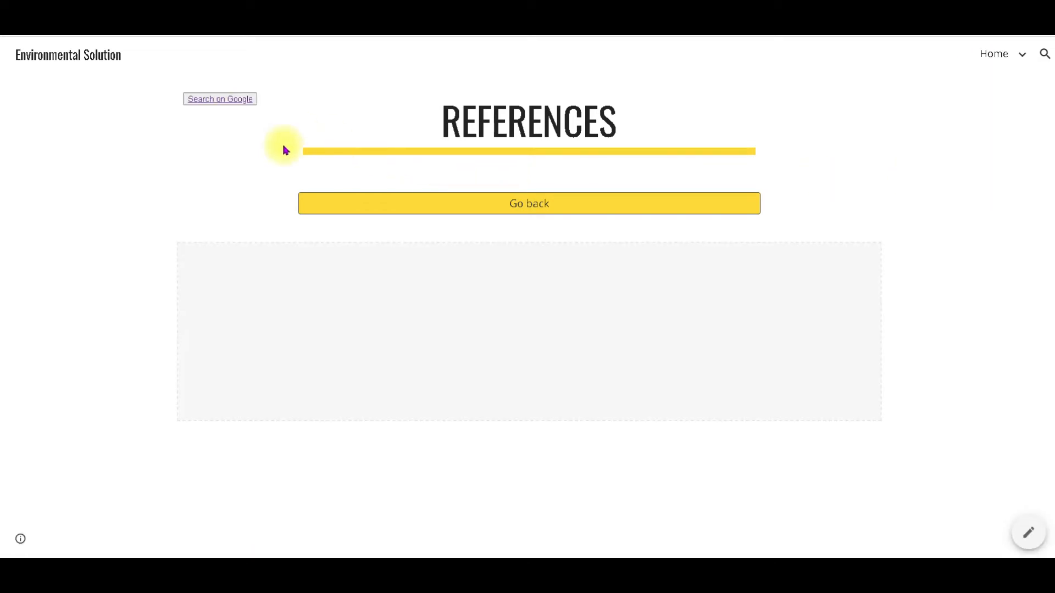
Test the Search on Google button twice on the published References page, closing the opened Google page each time
click(209, 105)
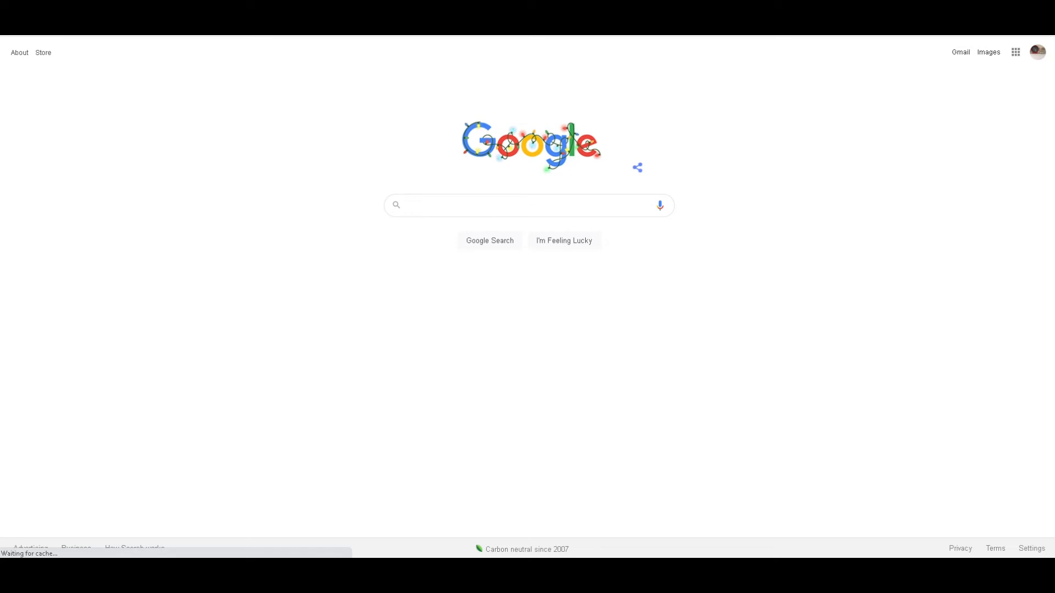
key(ctrl+w)
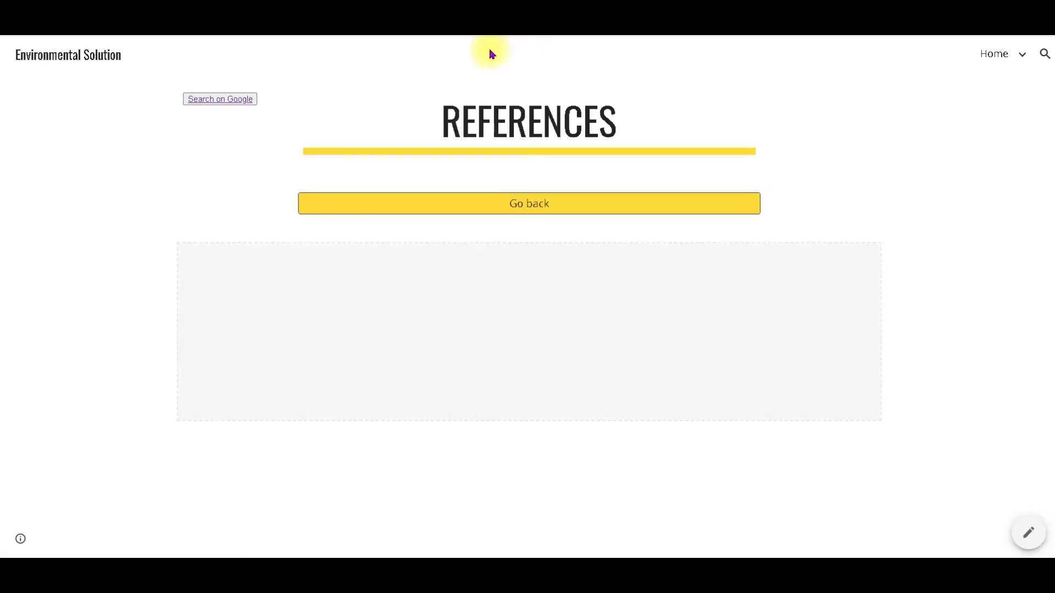
click(217, 101)
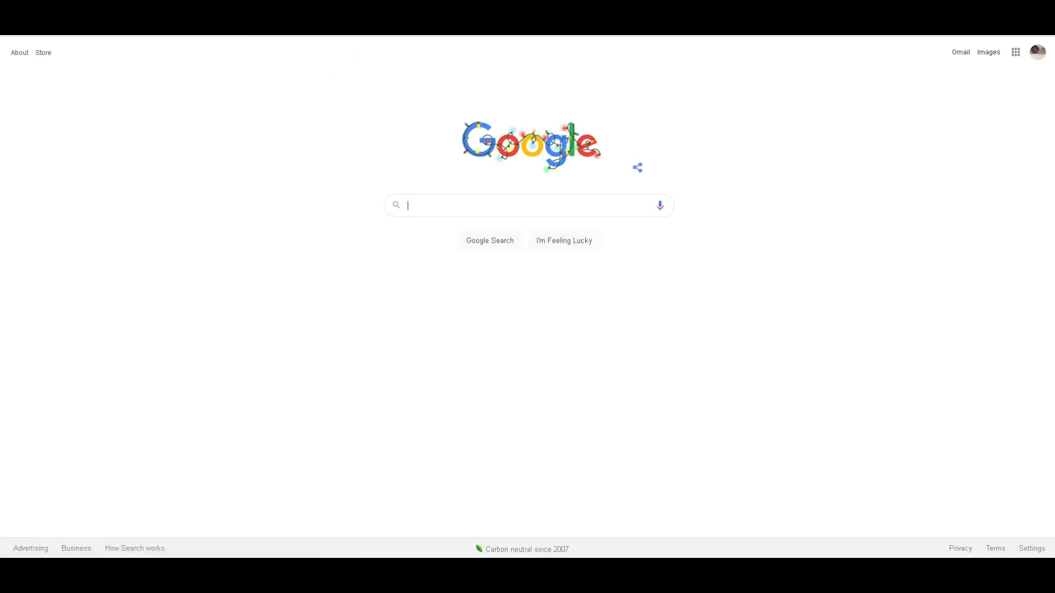
key(ctrl+w)
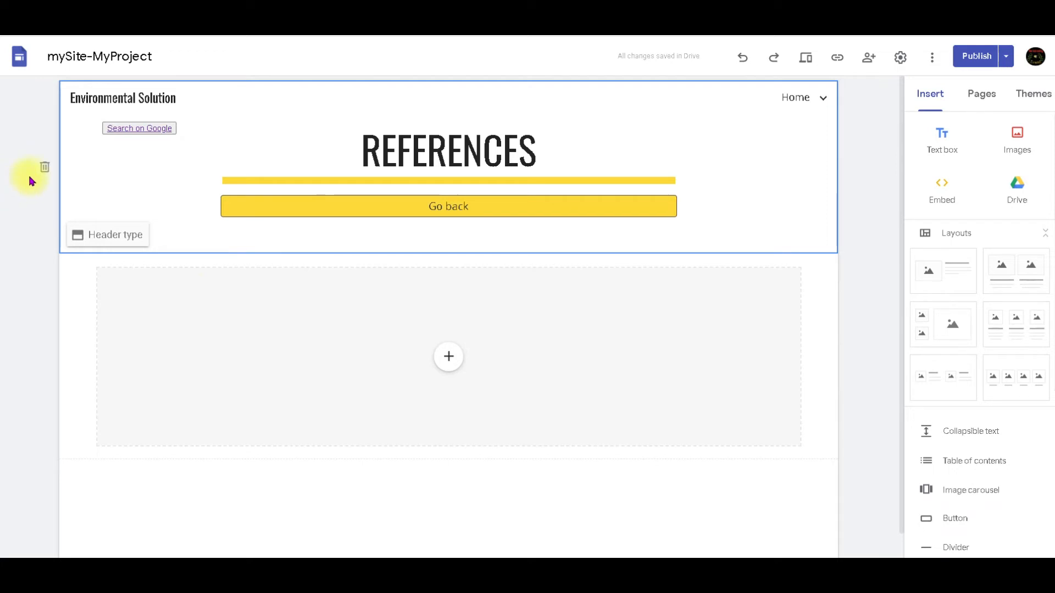
Delete the empty placeholder below the References page header in the site editor
click(380, 344)
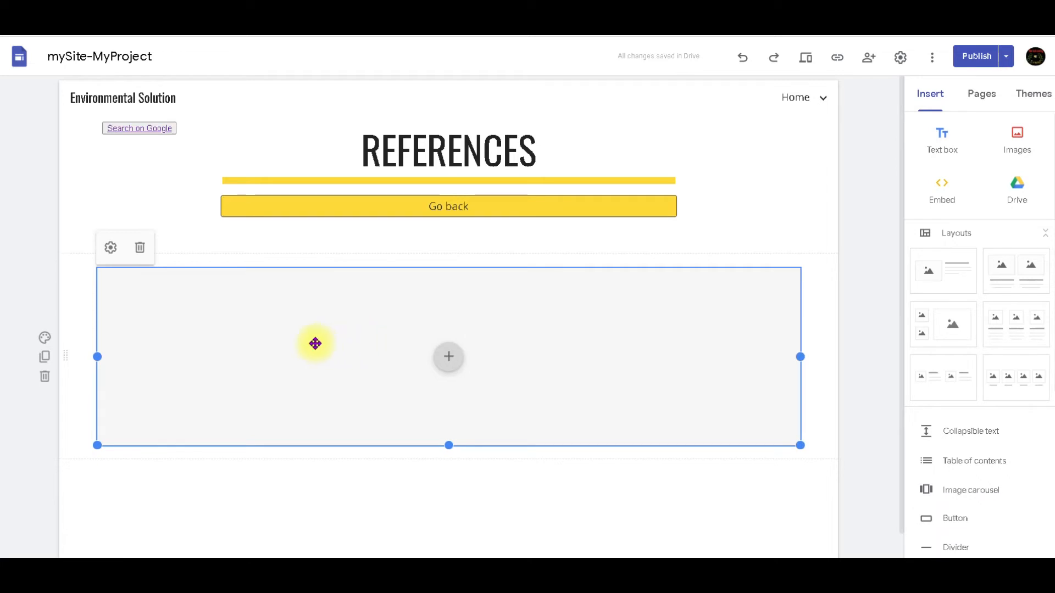
click(138, 248)
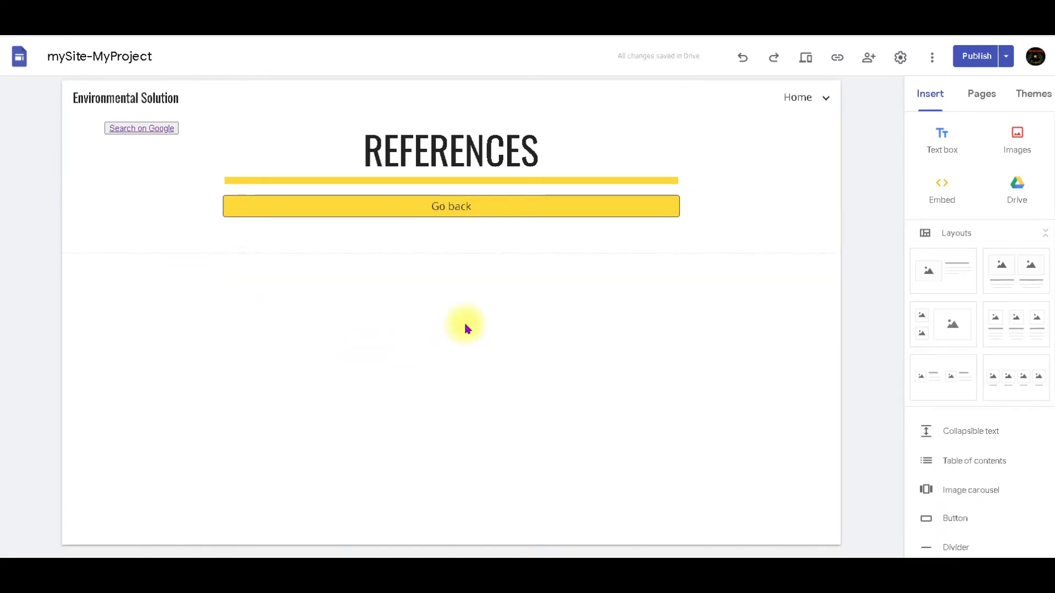
Start a new code embed on the References page with <button class="btn" onclick="window.open('')>
click(943, 188)
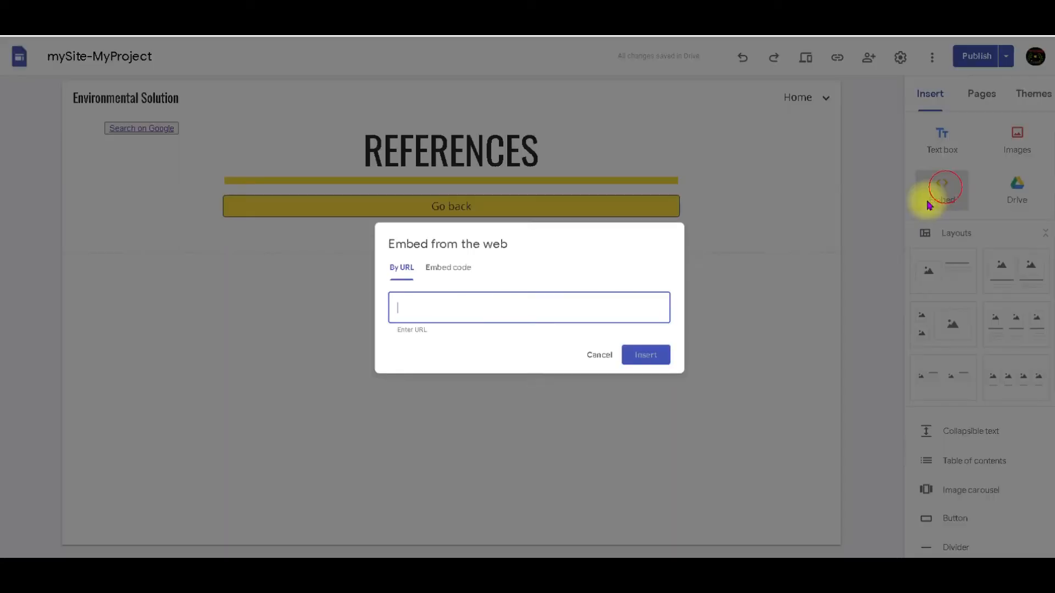
click(415, 305)
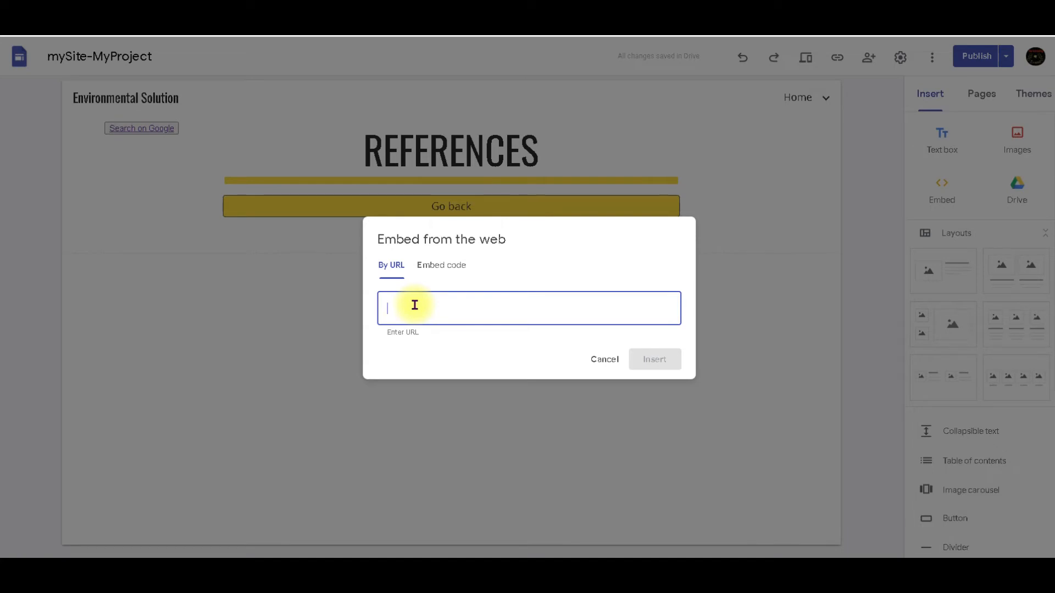
text(<)
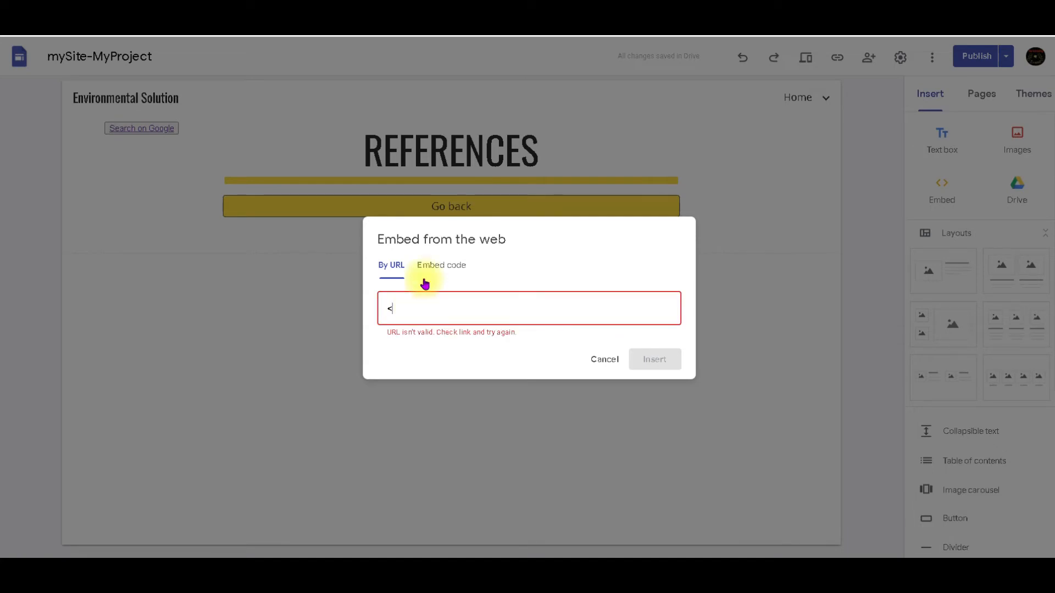
click(434, 265)
text(<)
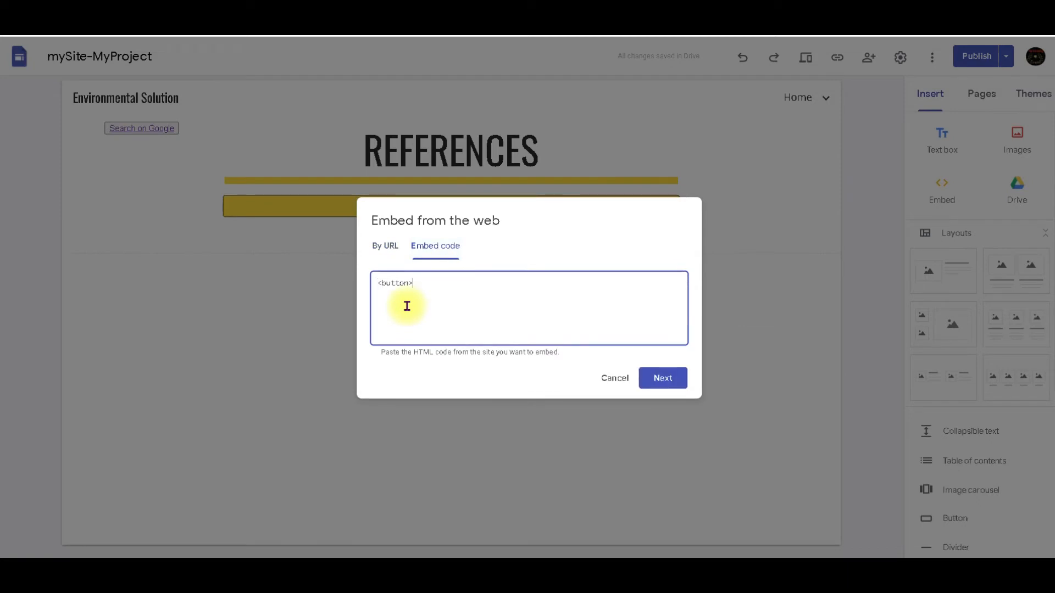
text(button id="")
key(BackSpace)
key(BackSpace)
text(class="btn" onclick="window.open())
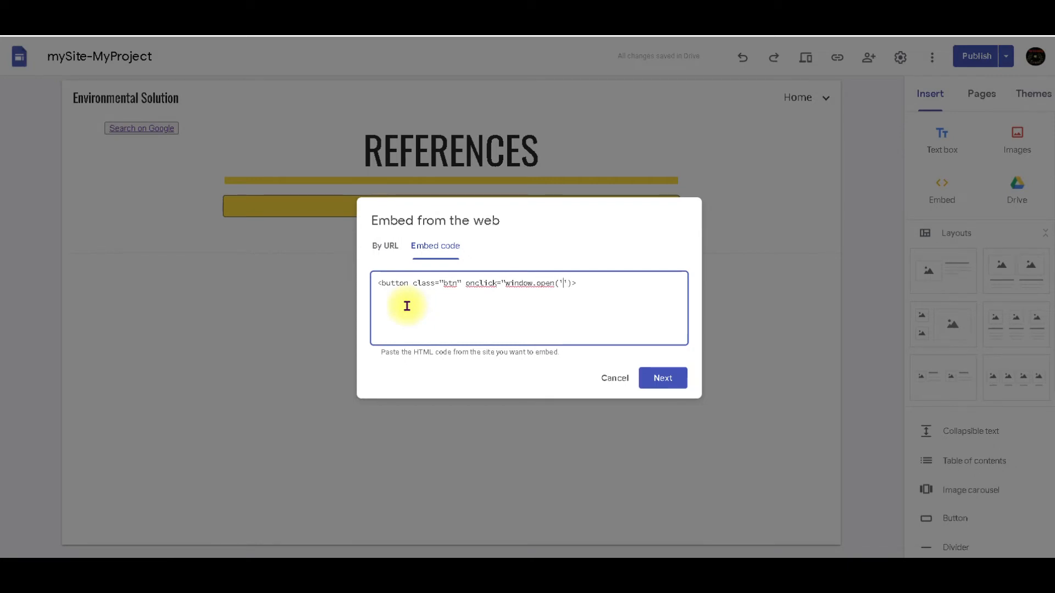
key(alt+Tab)
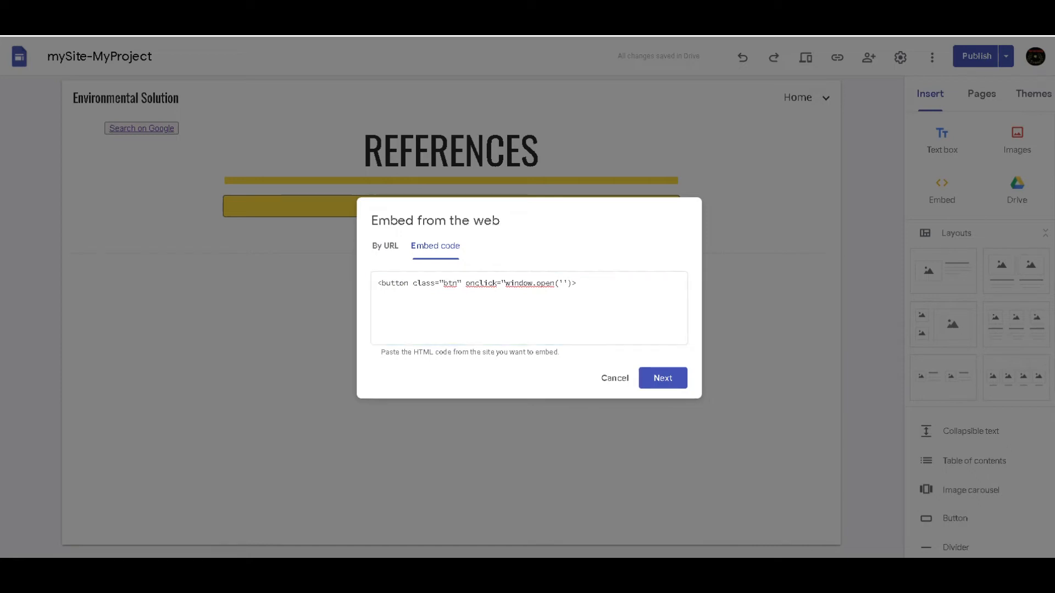
click(560, 283)
text(https://www.youtube.com/c/beehablearning)
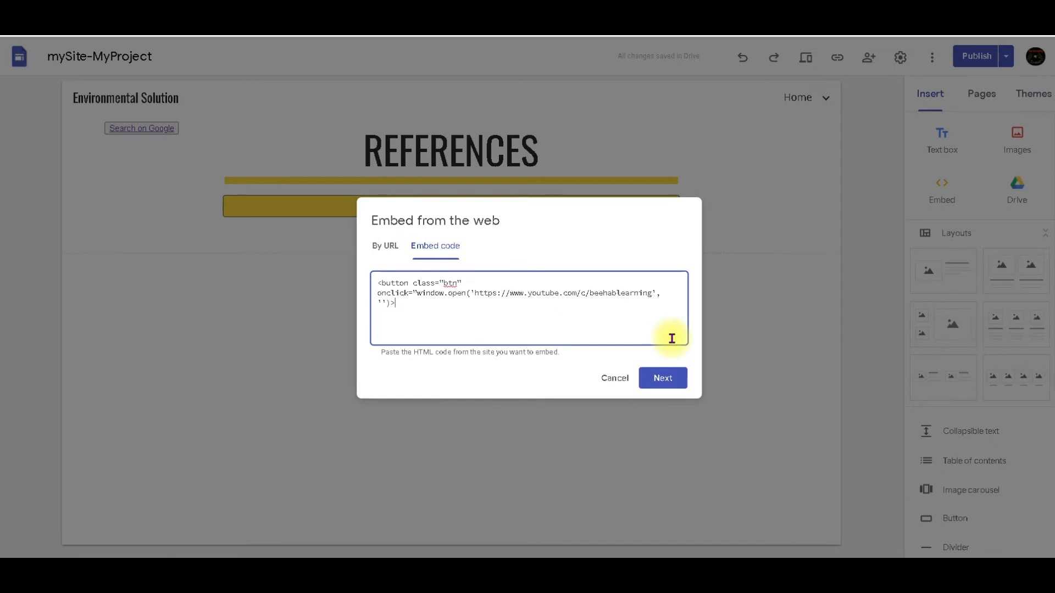
text(>Beehablearning</button>)
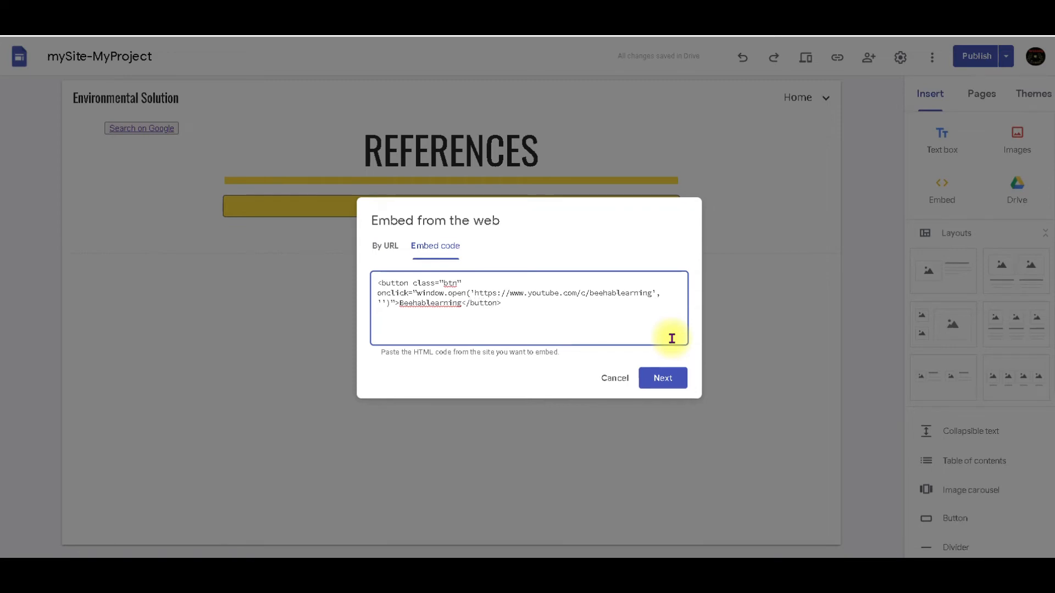
click(666, 377)
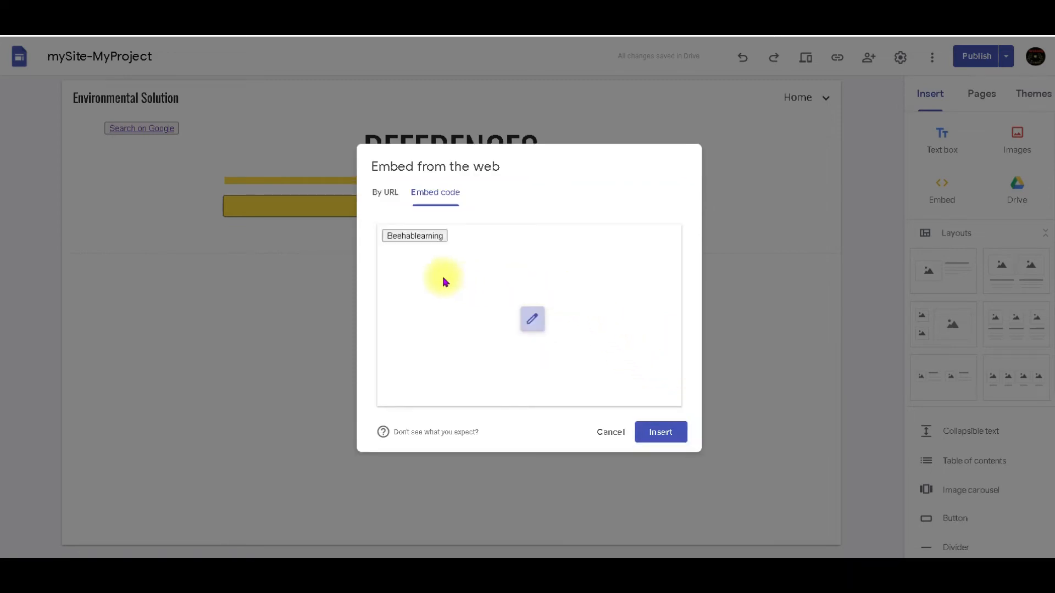
click(422, 241)
click(659, 433)
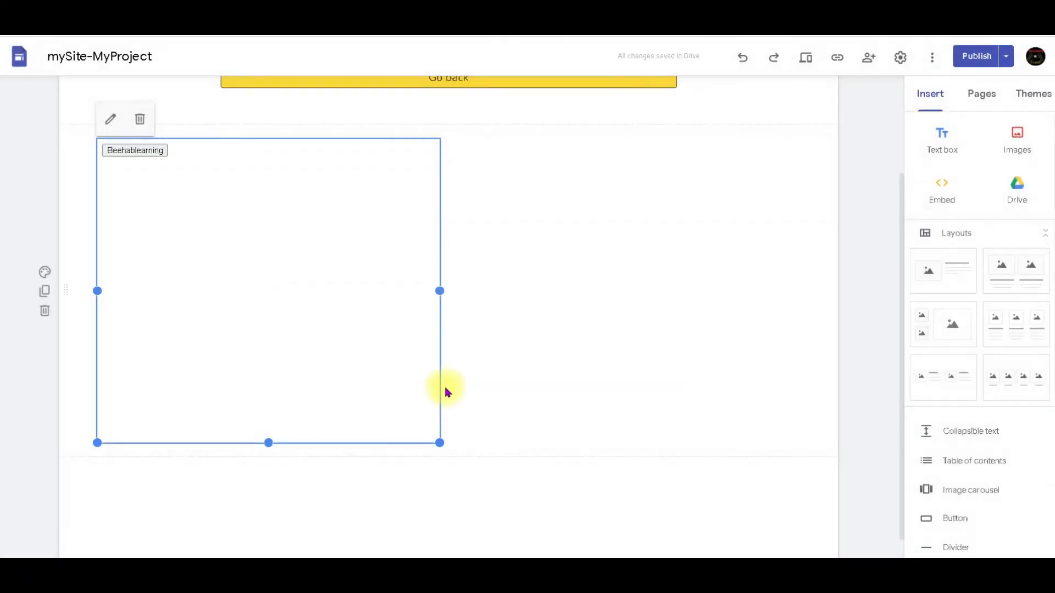
Shrink the Beehablearning embed to fit closely around its button and move it into the header, right of the REFERENCES title
drag(264, 441, 242, 165)
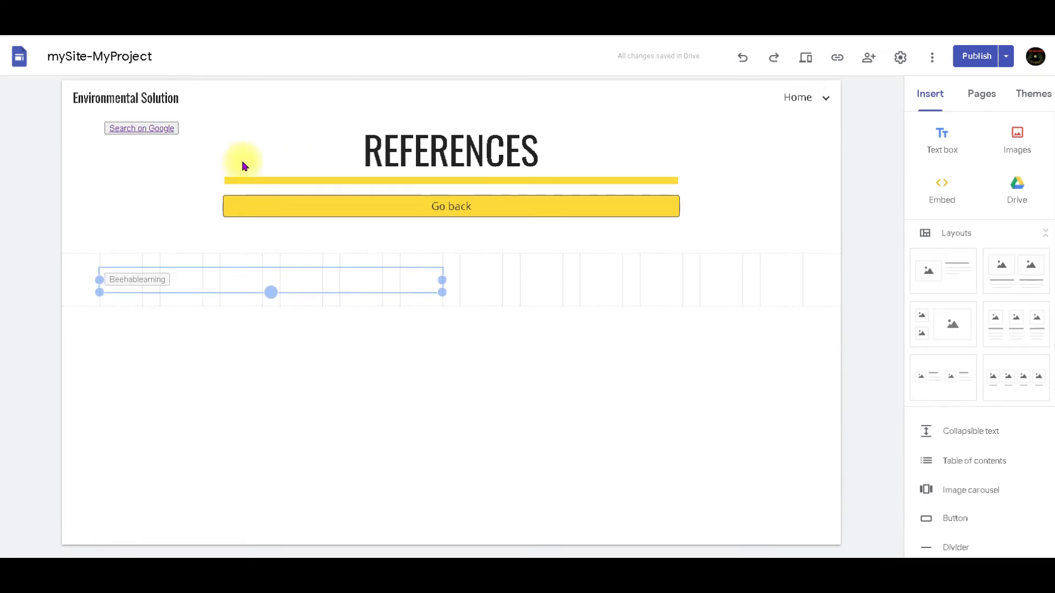
drag(442, 283, 177, 281)
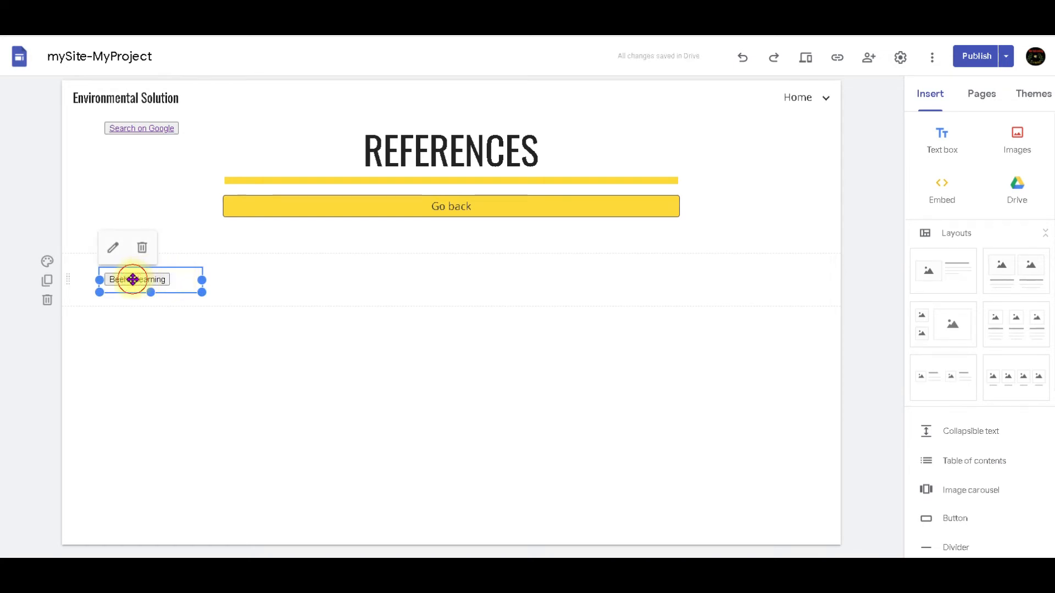
drag(146, 282, 754, 128)
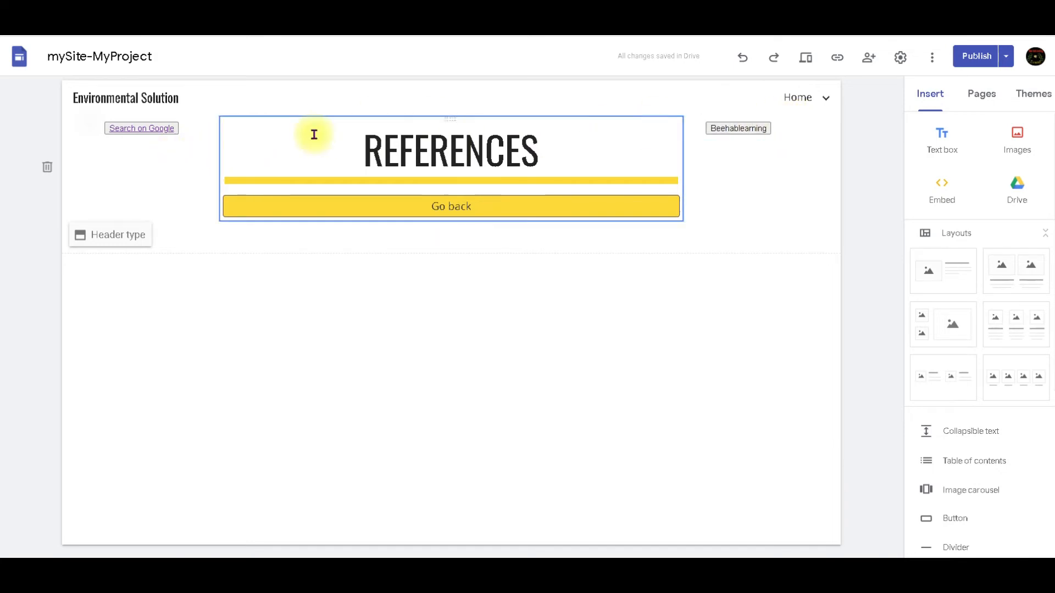
Publish the References page changes and test the Beehablearning button on the live page
click(981, 56)
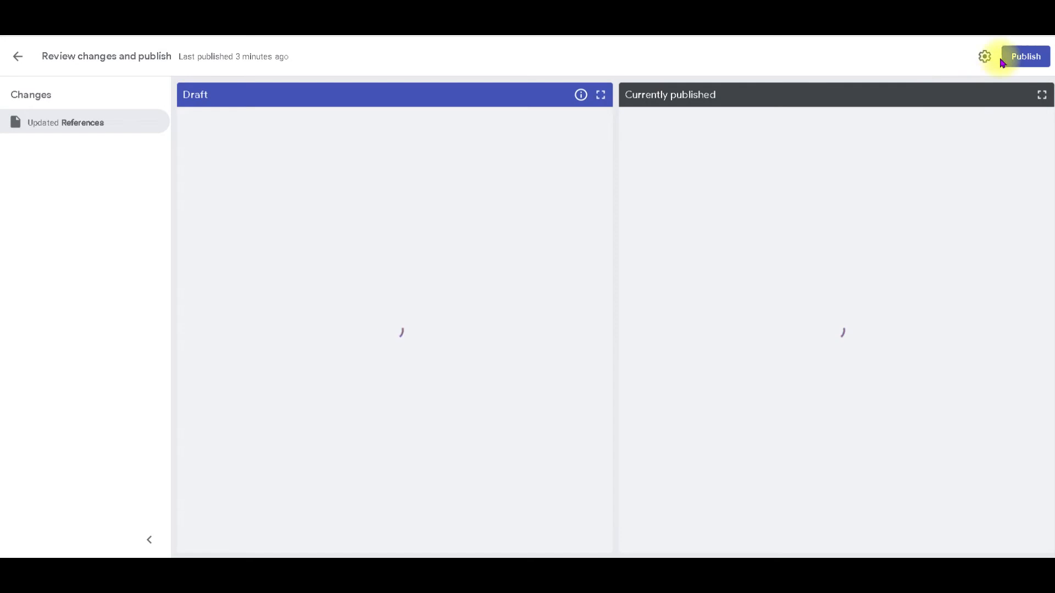
click(1025, 56)
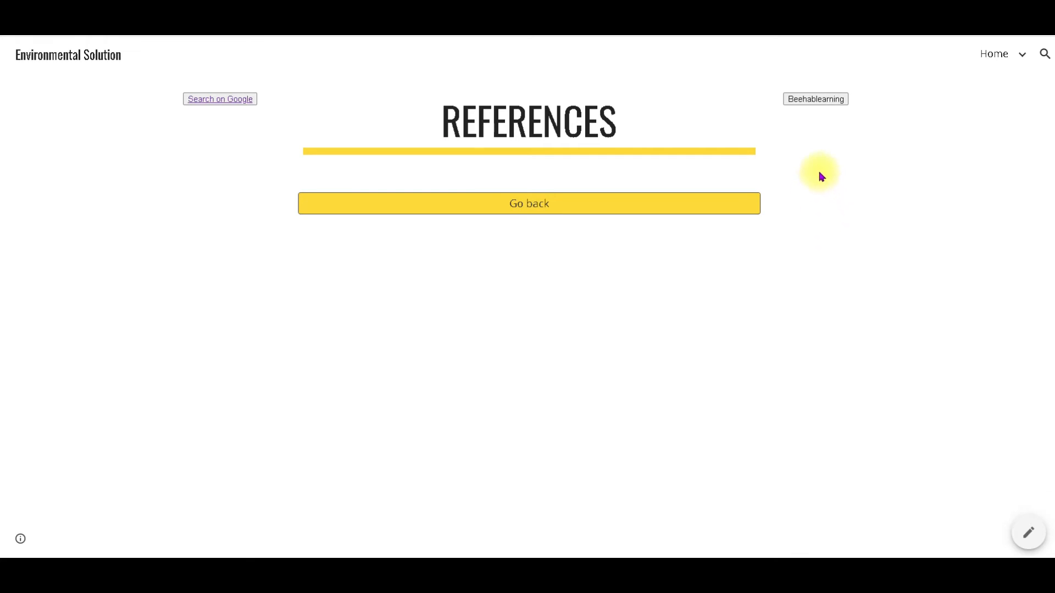
click(808, 101)
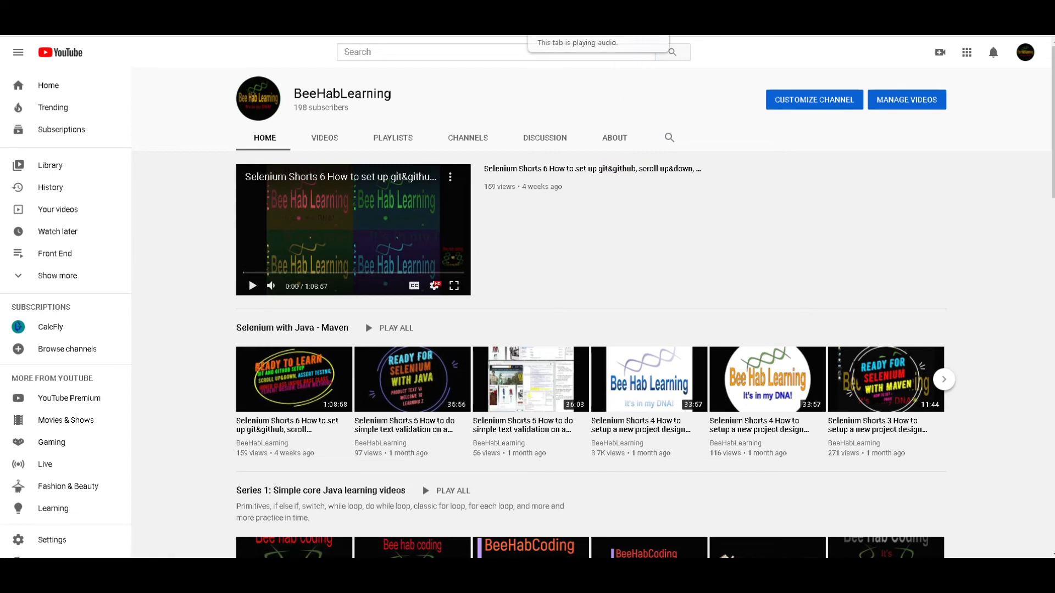
click(638, 11)
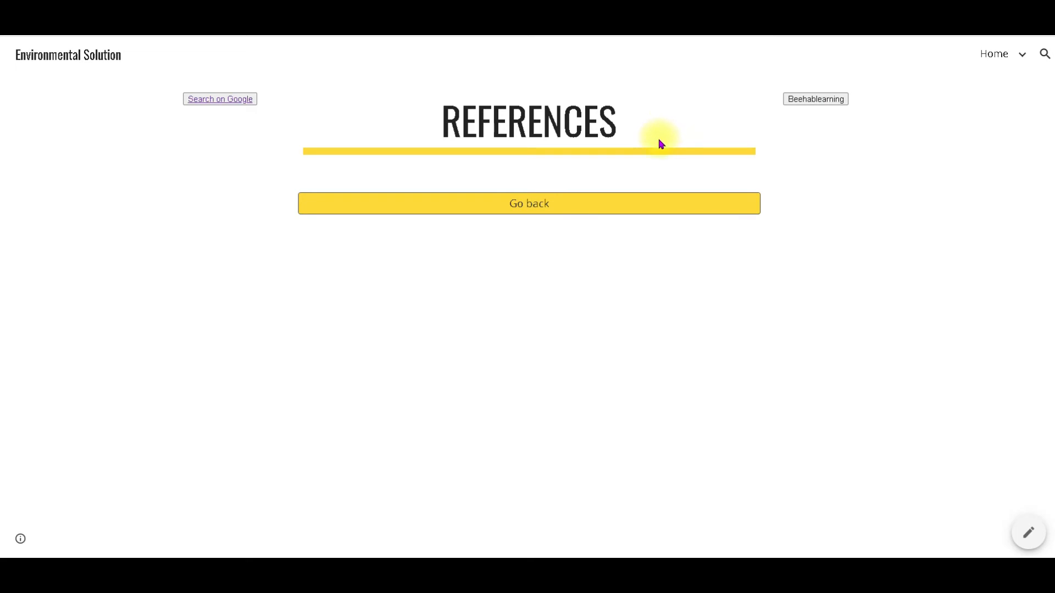
Test the live site's navigation by opening the Project page, going back to the home page and following its References button
mouse_move(992, 59)
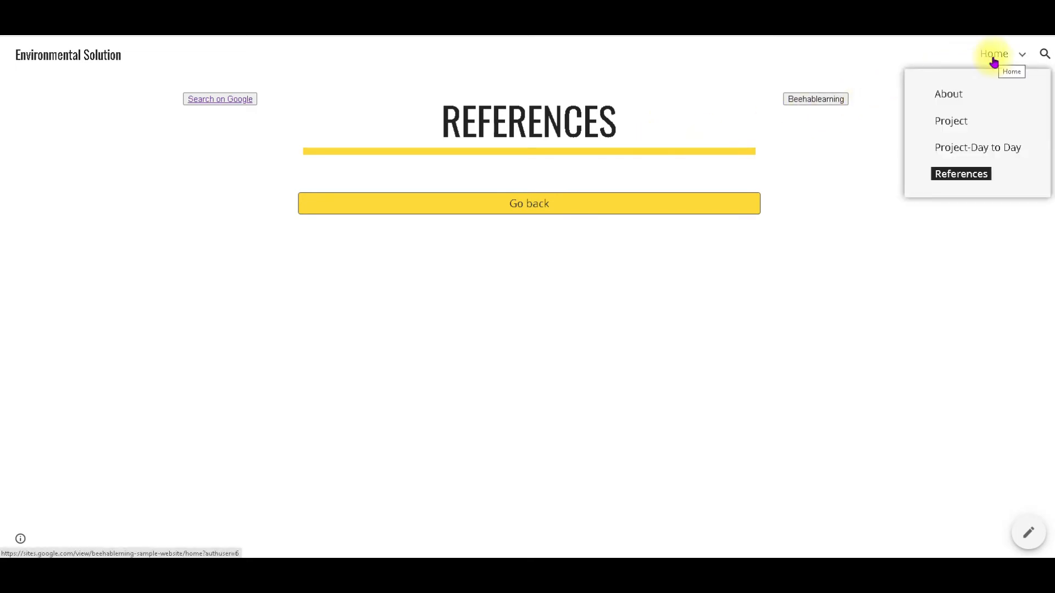
click(947, 148)
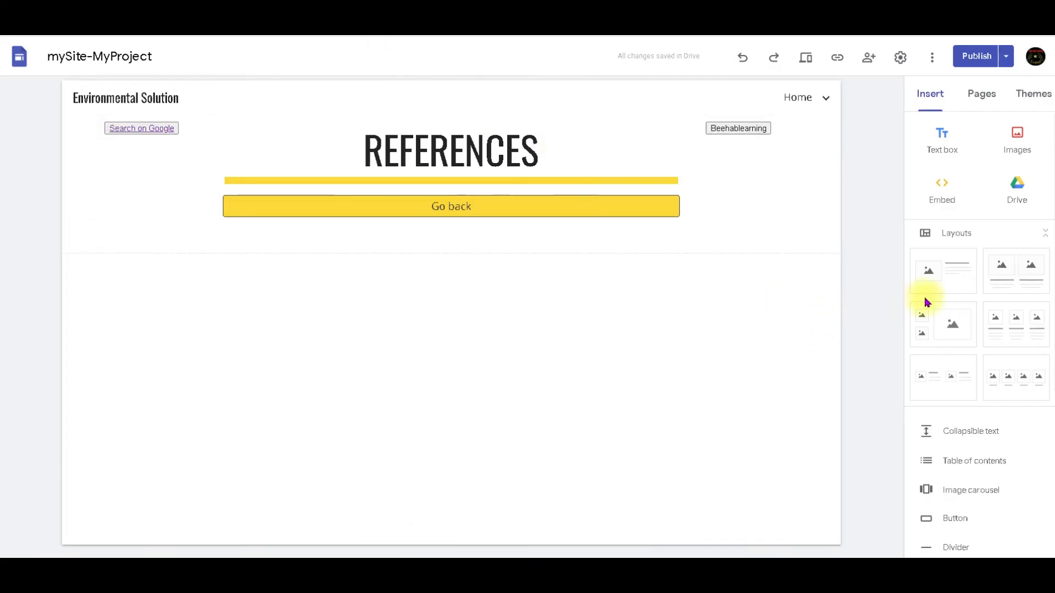
scroll(934, 315, down, 3)
scroll(938, 324, down, 1)
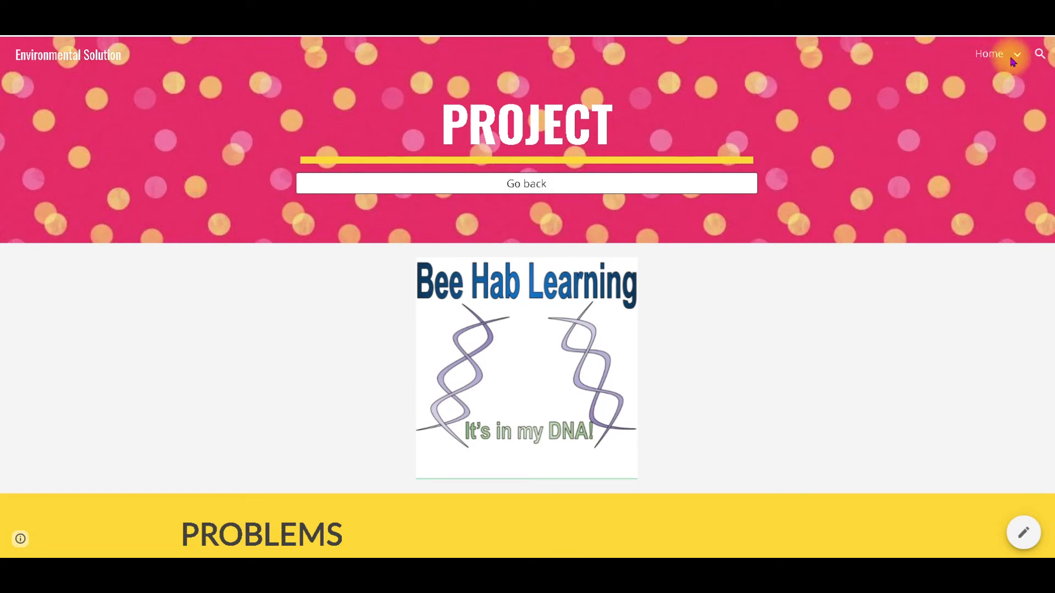
click(22, 54)
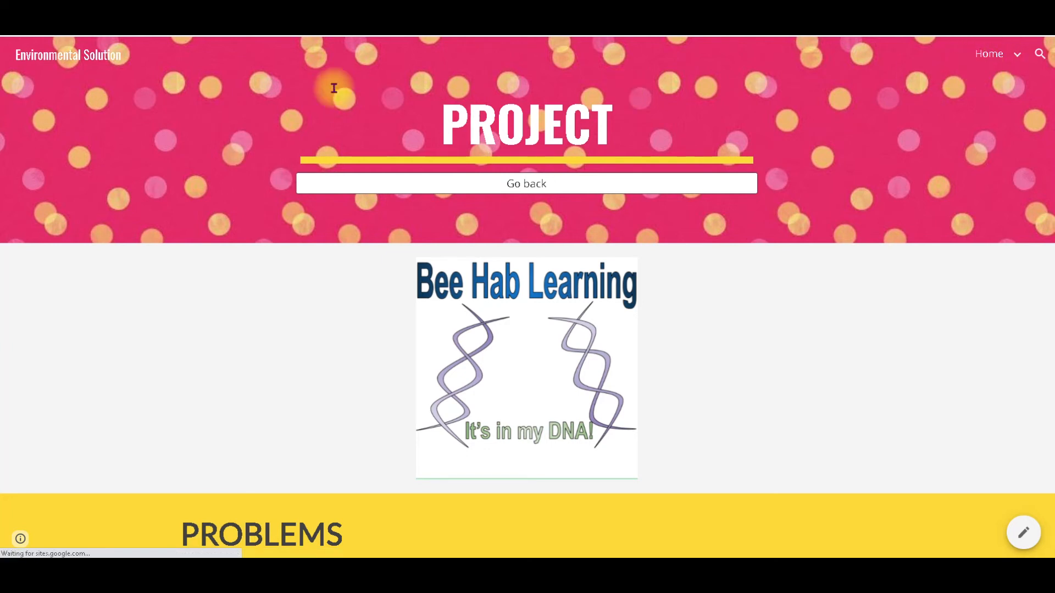
click(538, 183)
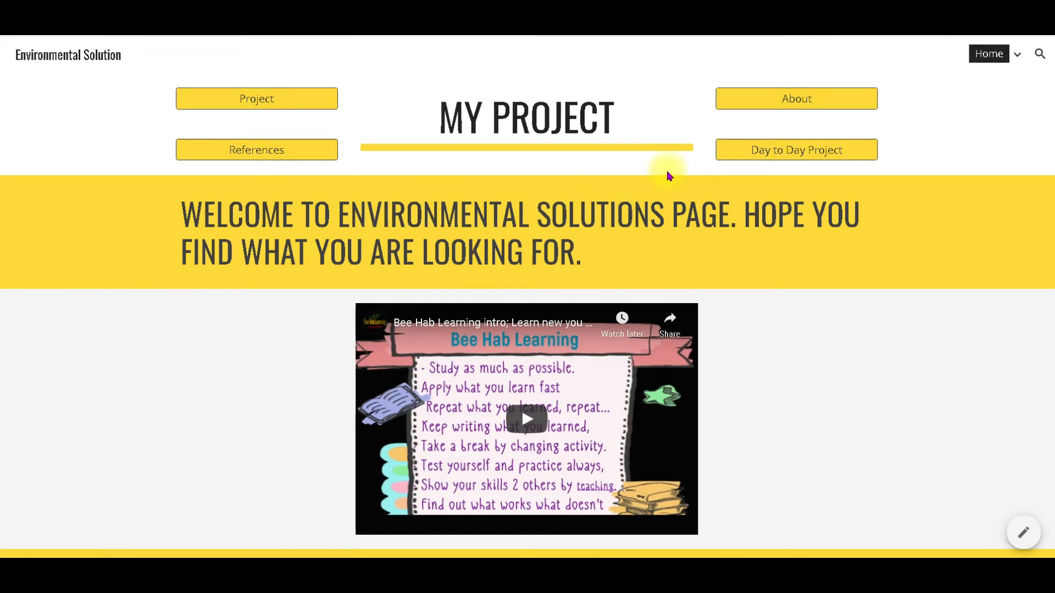
click(234, 153)
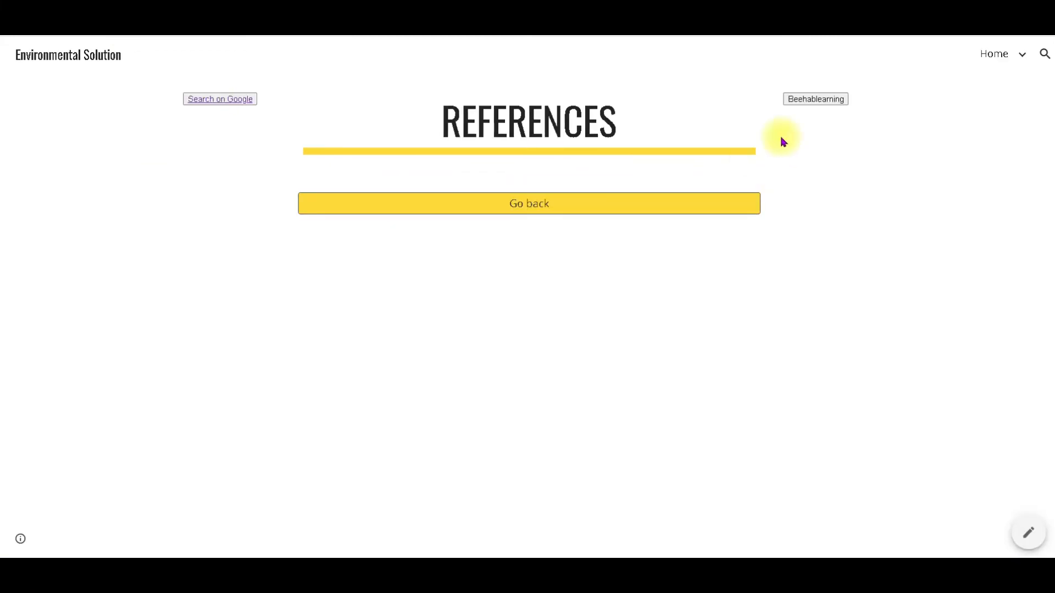
Inspect the HTML code of the Beehablearning and Search on Google buttons on the live References page
right_click(821, 99)
click(844, 302)
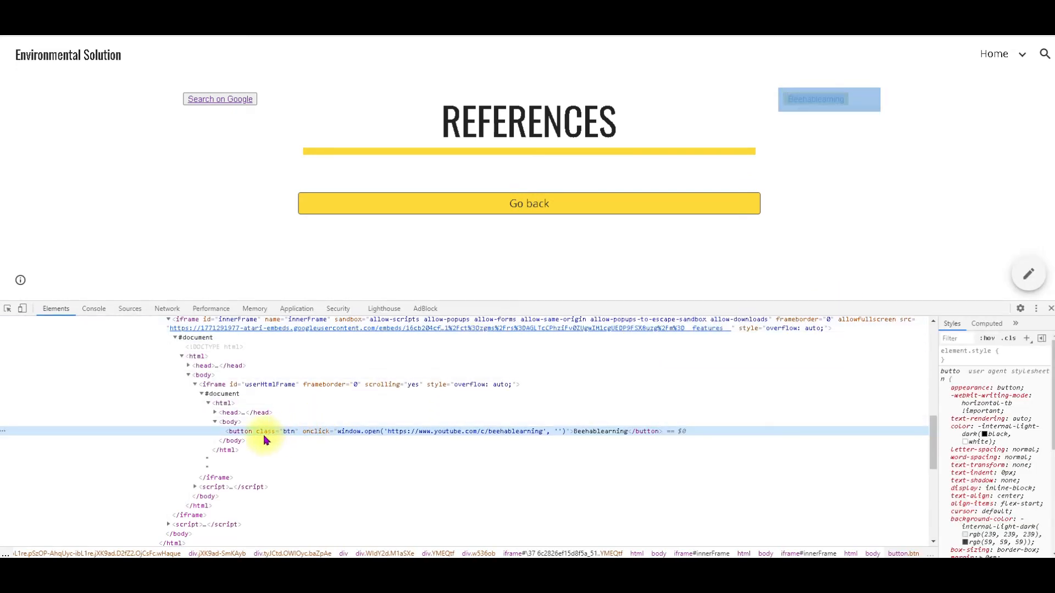
click(227, 433)
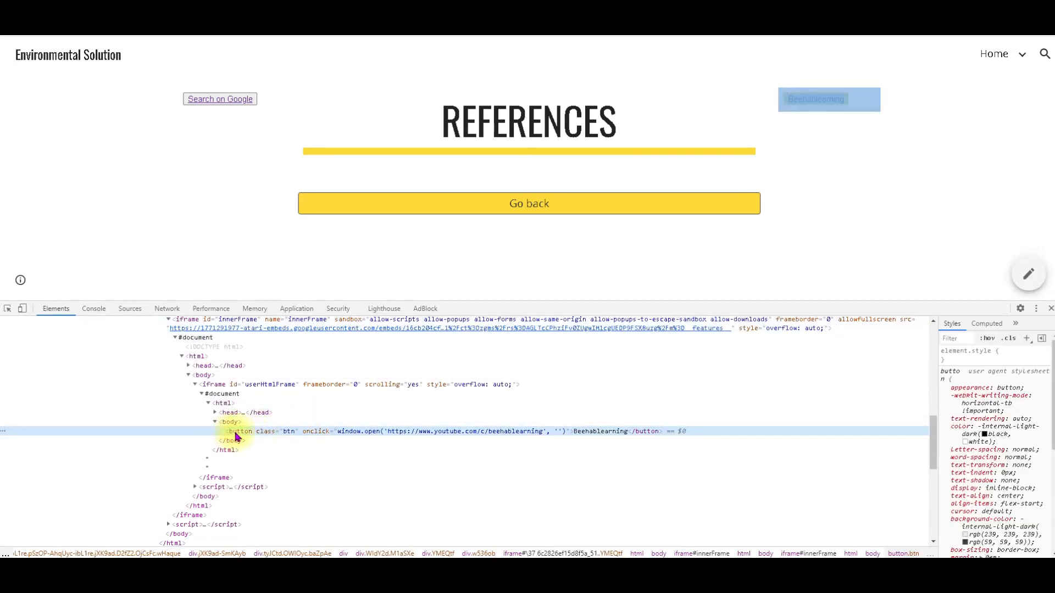
double_click(236, 432)
click(248, 431)
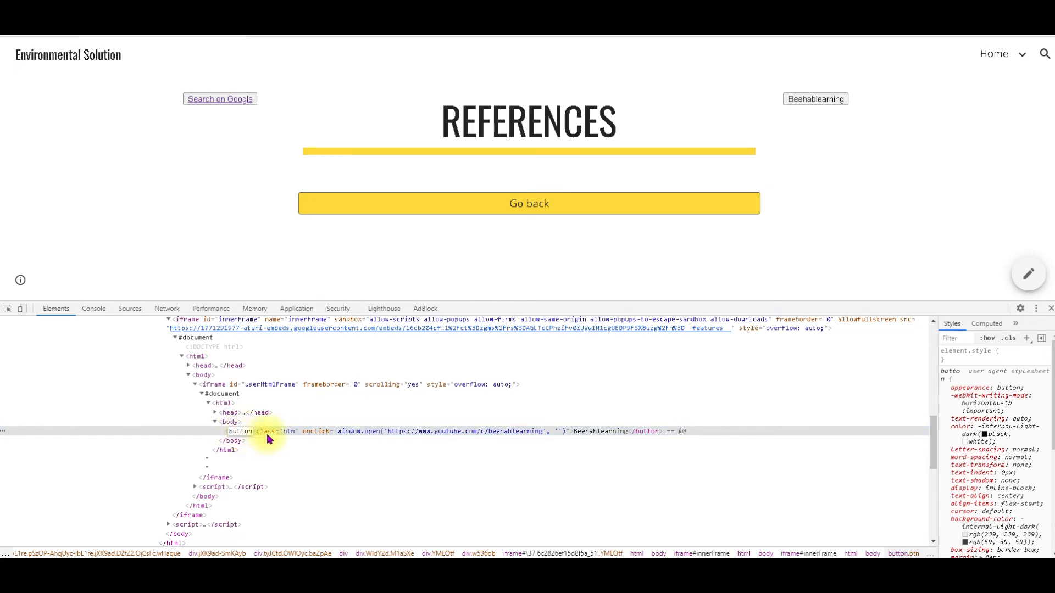
click(285, 433)
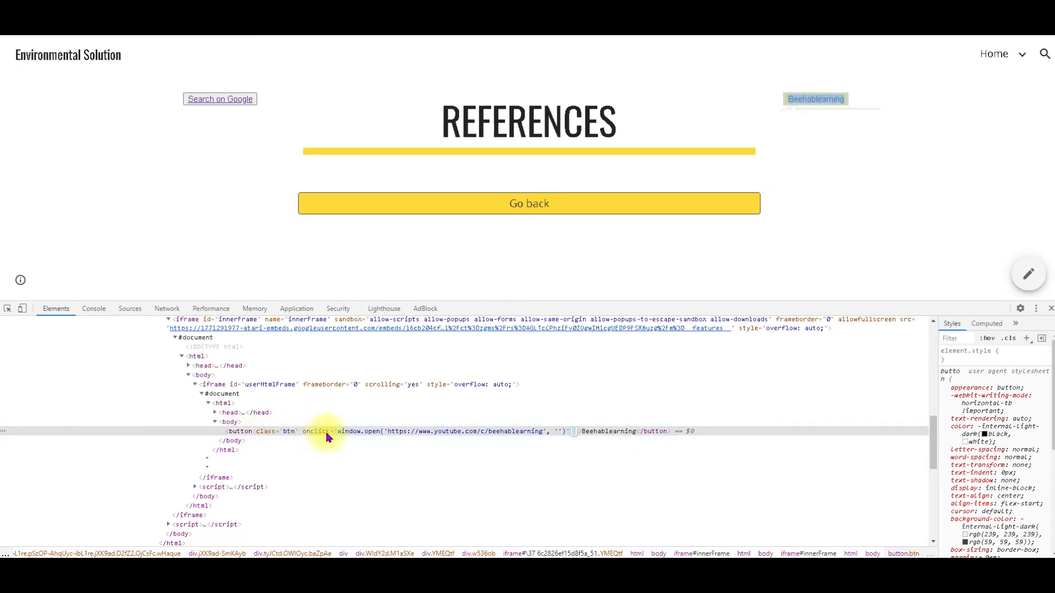
click(311, 432)
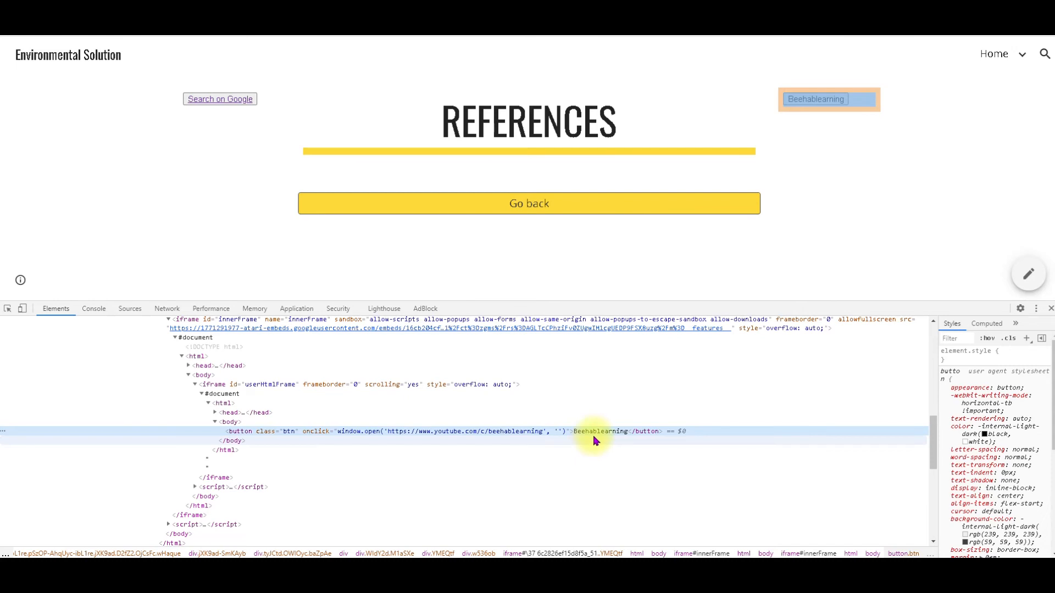
drag(596, 438, 615, 437)
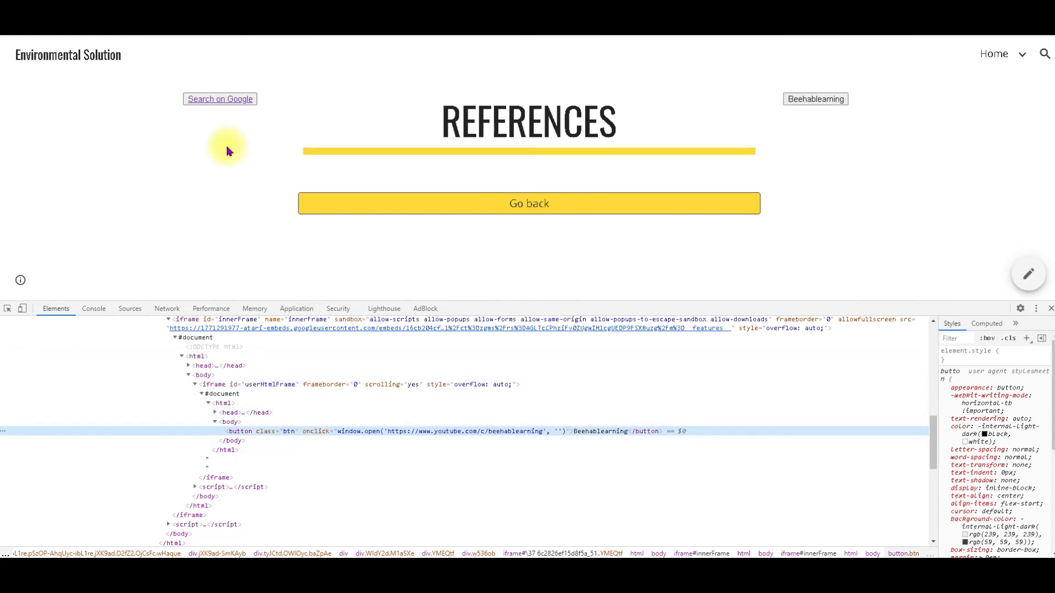
right_click(207, 104)
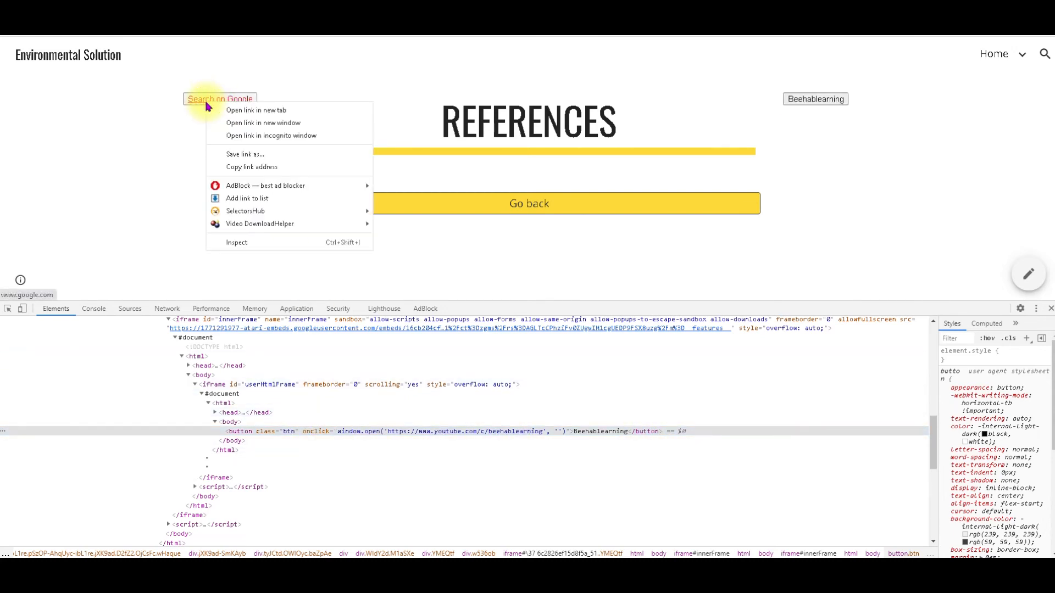
click(246, 243)
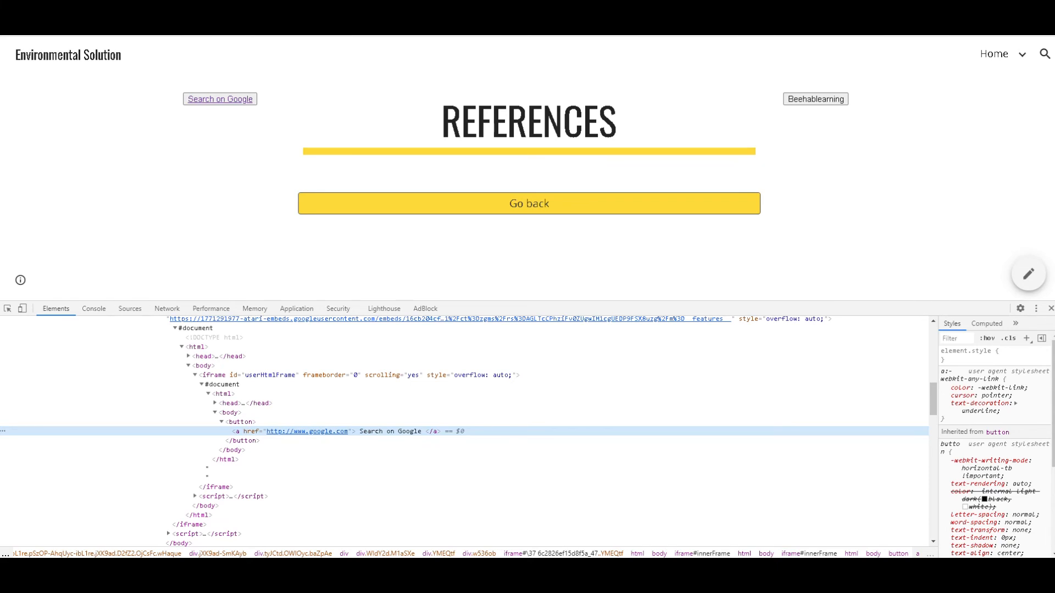
Return to the site editor, add id="btn" to the button tag in the Search on Google embed and save it
click(384, 8)
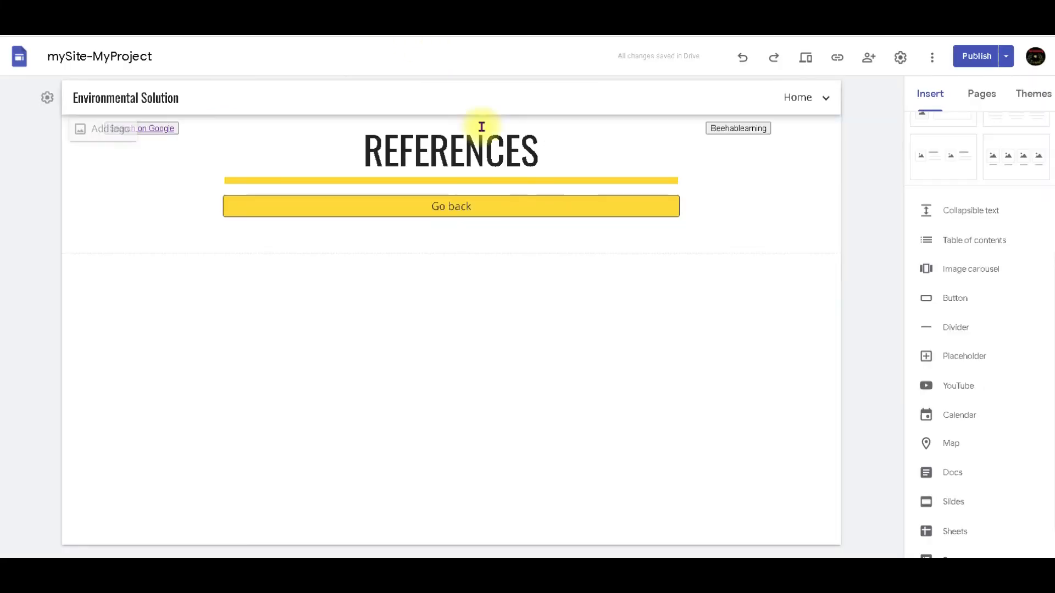
click(132, 130)
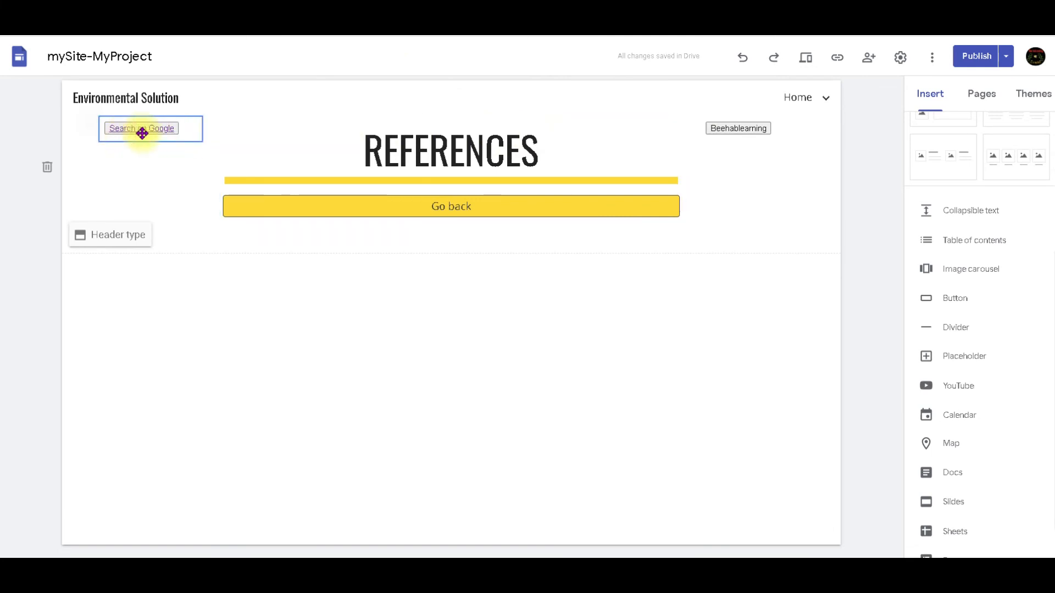
double_click(163, 166)
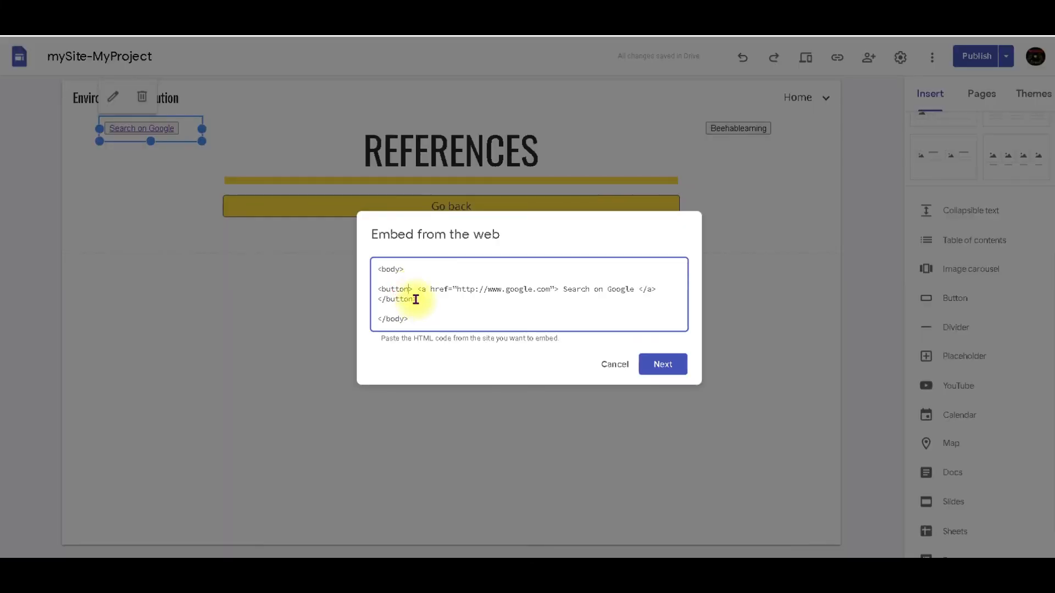
text(id=)
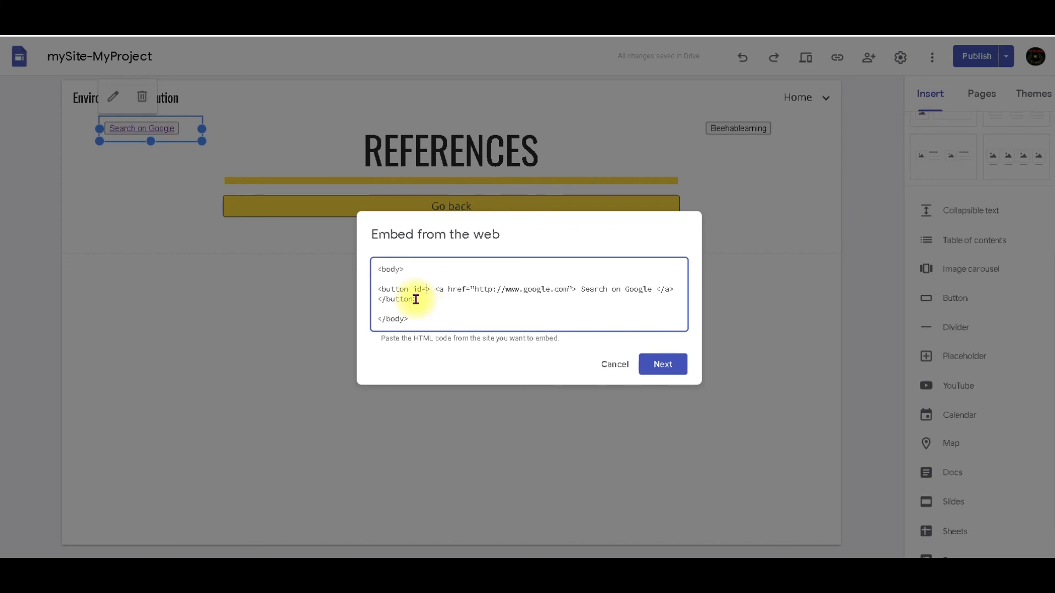
text(")
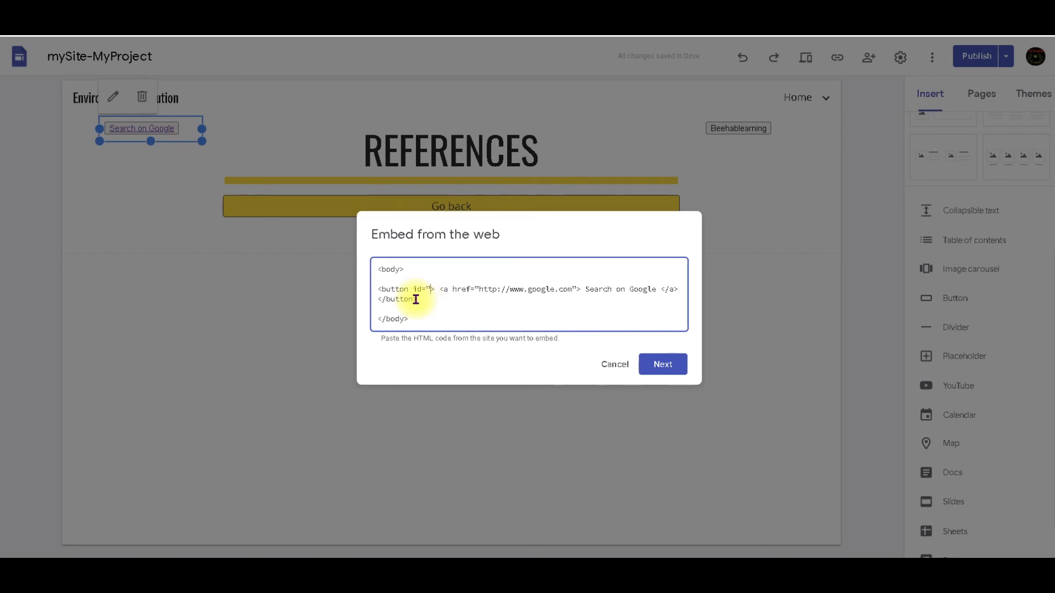
text(btn)
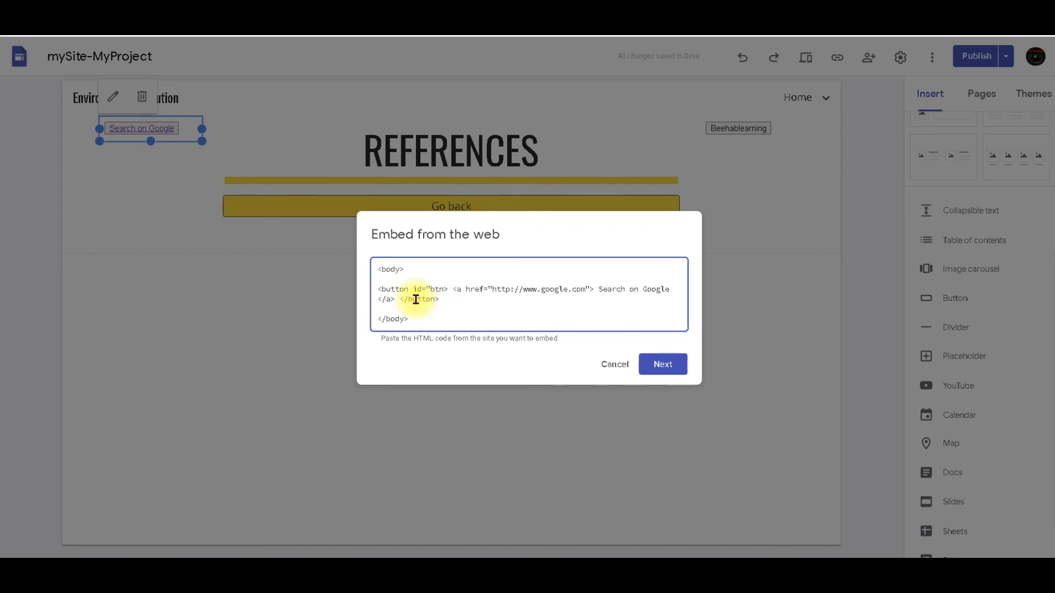
text(")
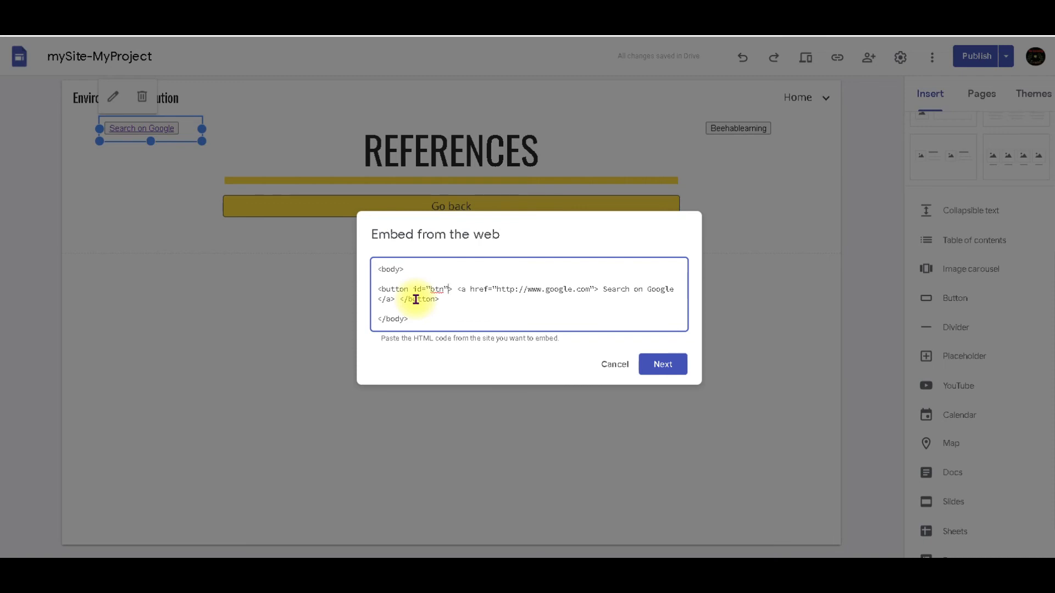
drag(413, 289, 444, 289)
drag(602, 289, 679, 294)
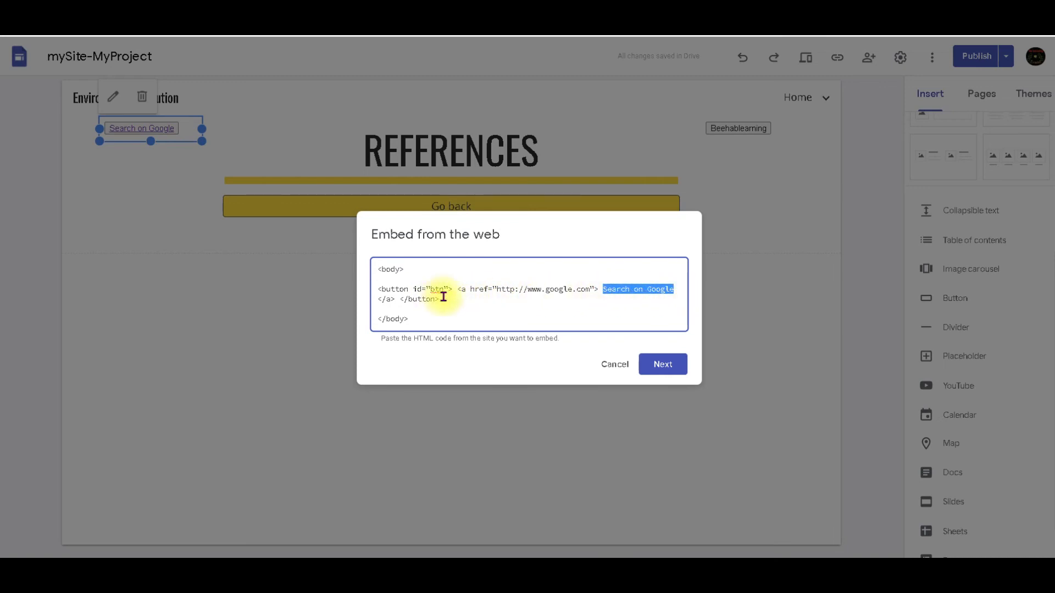
click(662, 365)
click(661, 415)
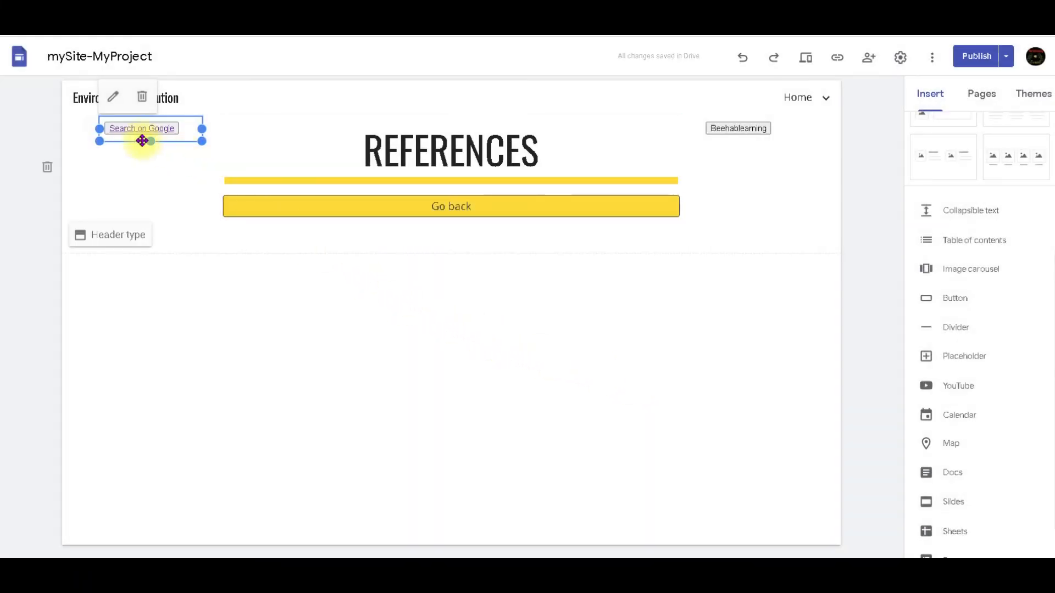
Add an id attribute of btn1 between the class and onclick attributes in the Beehablearning embed code and save it
click(745, 128)
double_click(738, 131)
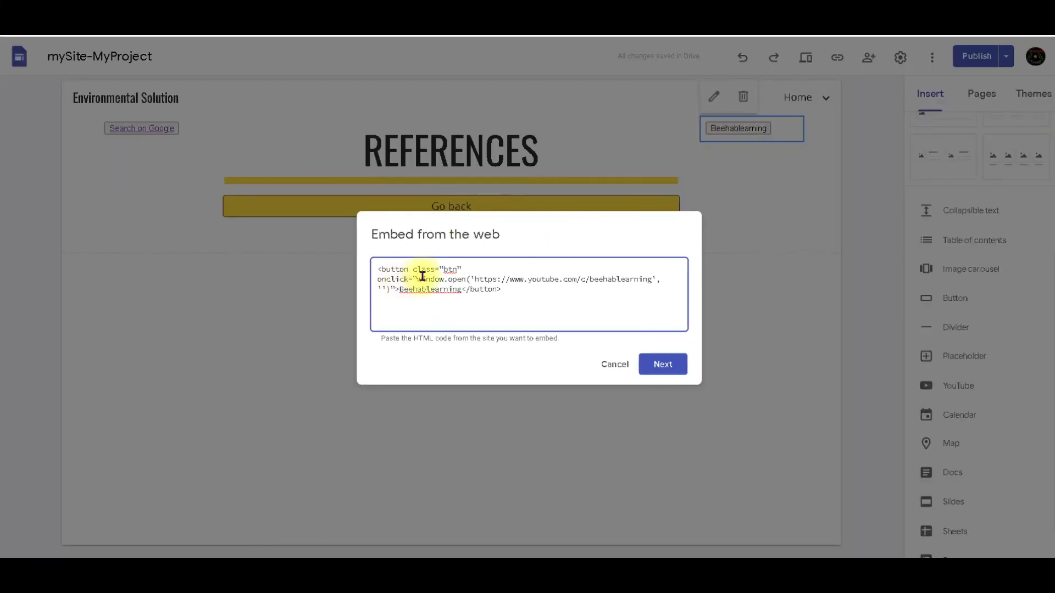
drag(409, 270, 457, 270)
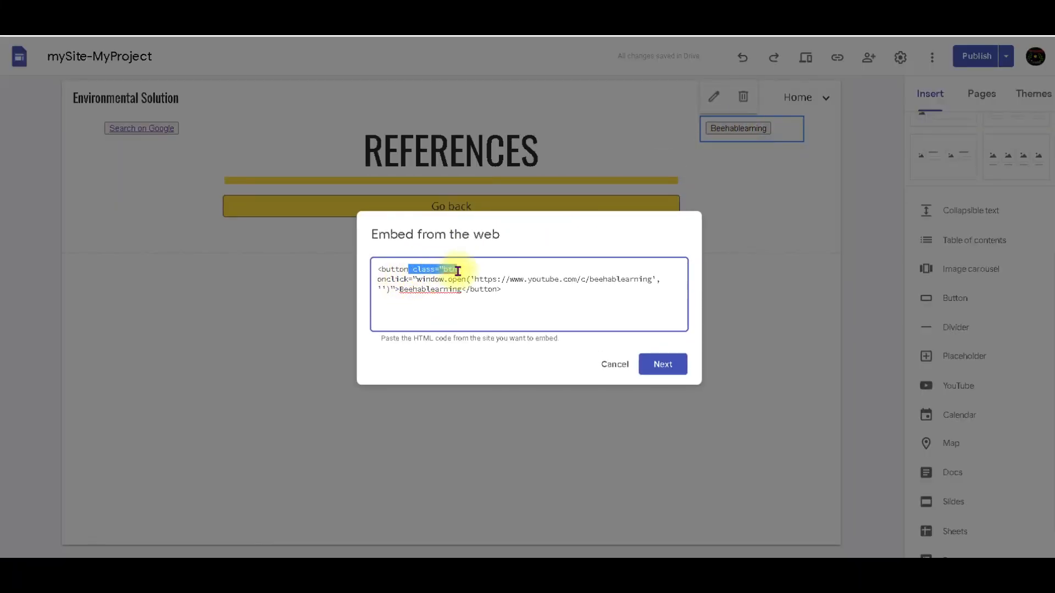
click(479, 271)
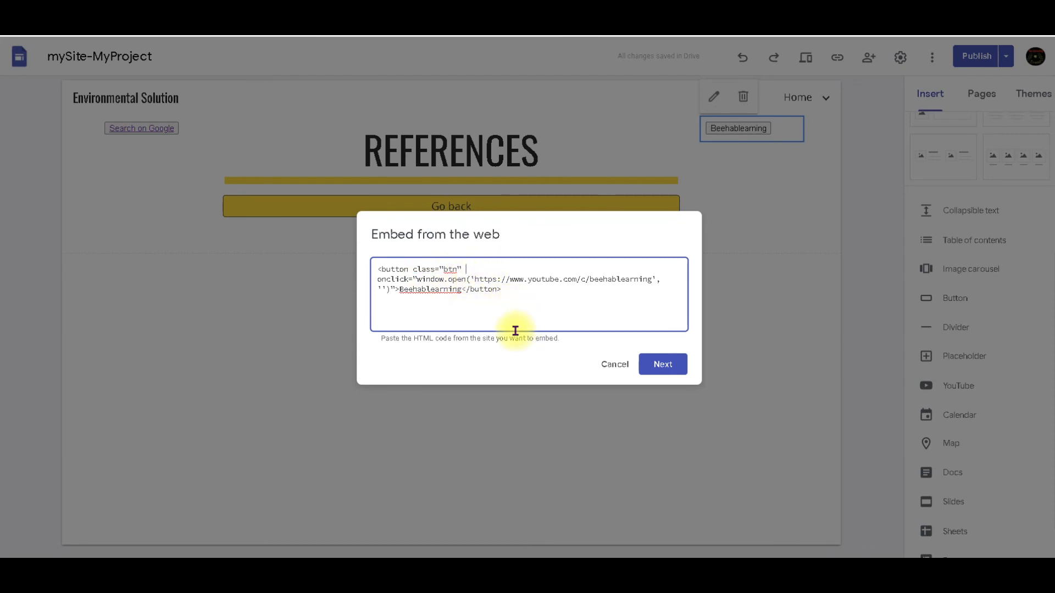
text(id)
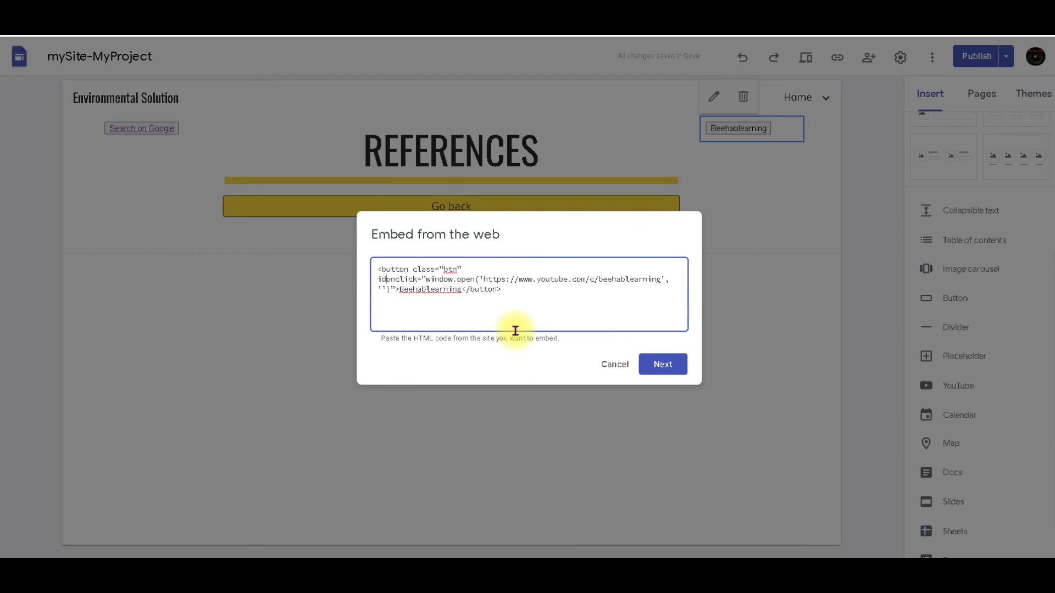
text(=")
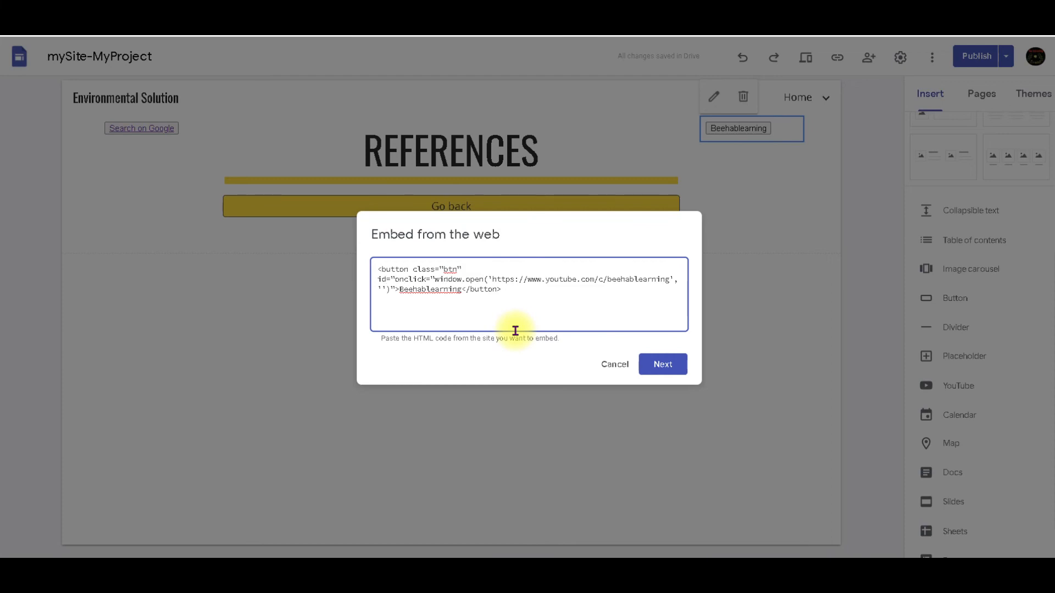
text(btn)
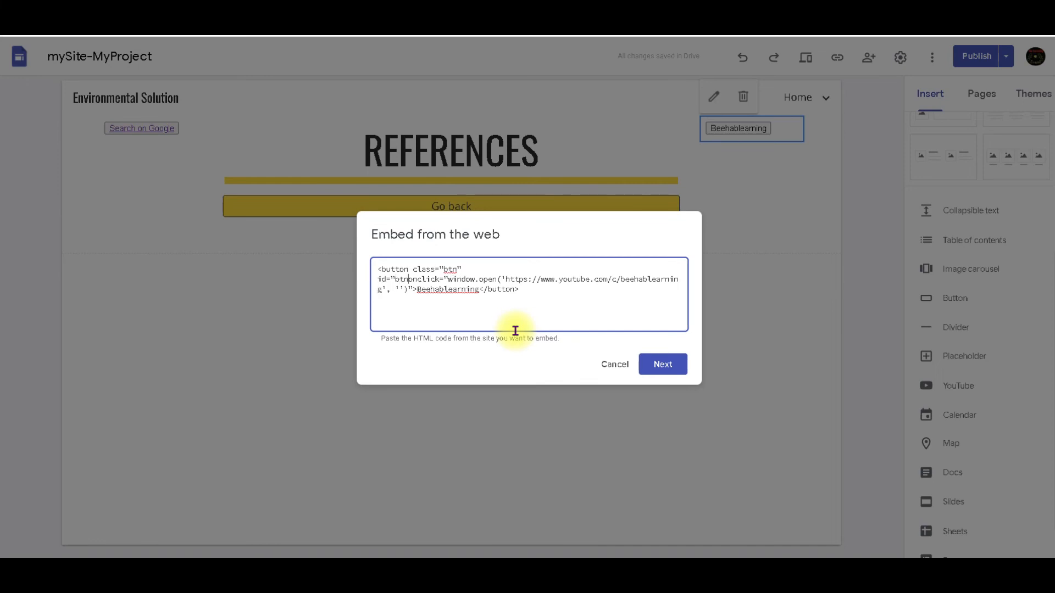
text(1)
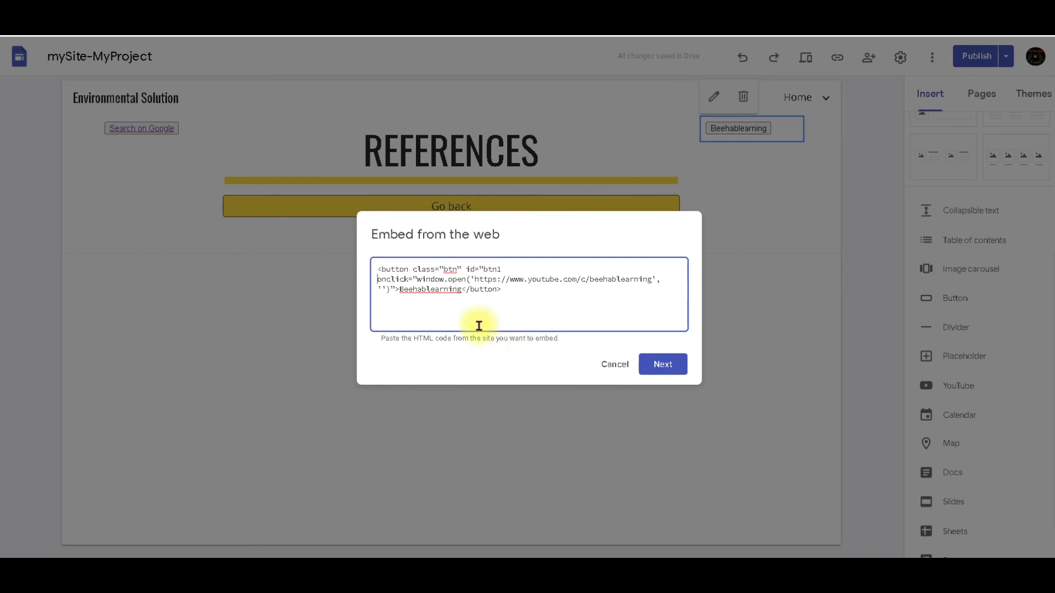
drag(413, 269, 500, 270)
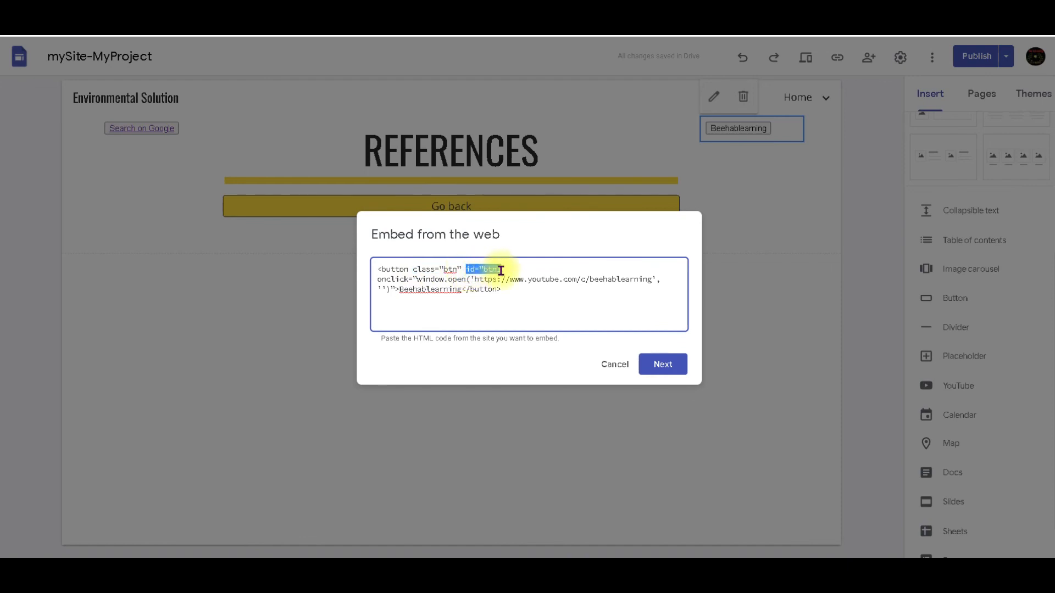
click(663, 365)
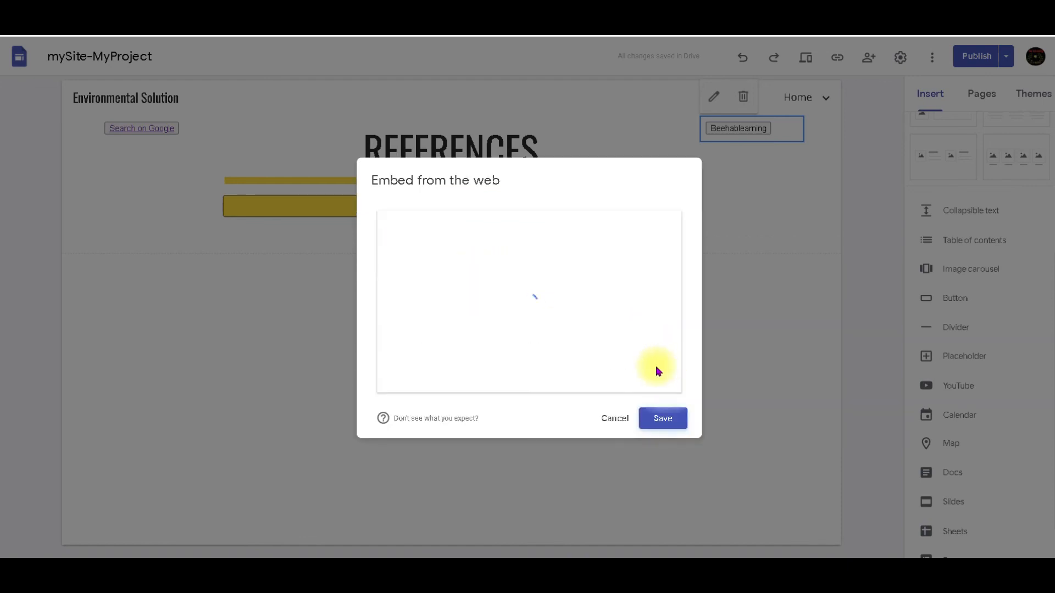
click(643, 414)
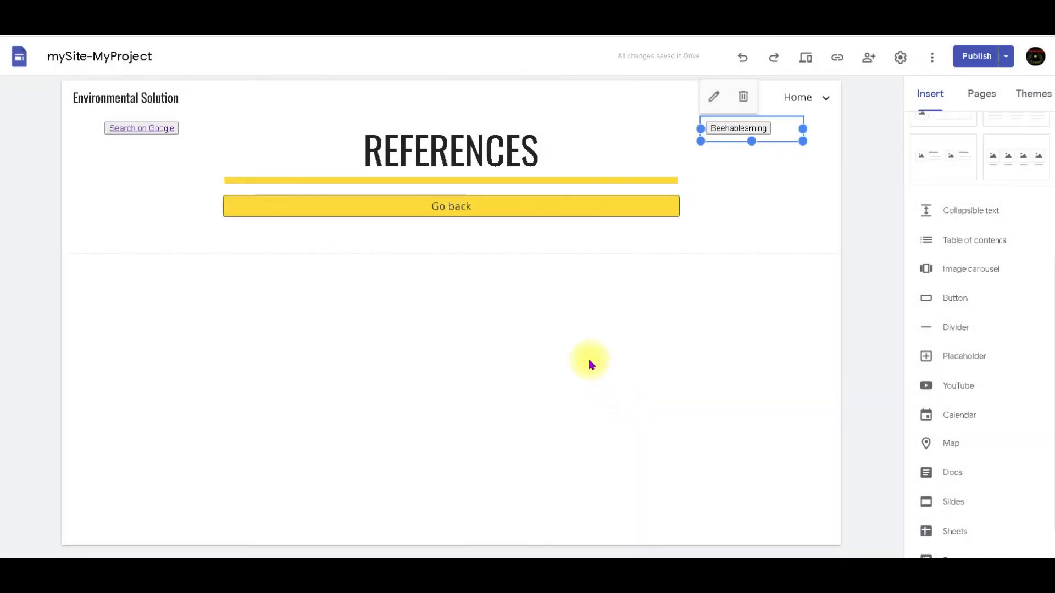
Publish the updated References page with the new button ids to the live site
click(459, 271)
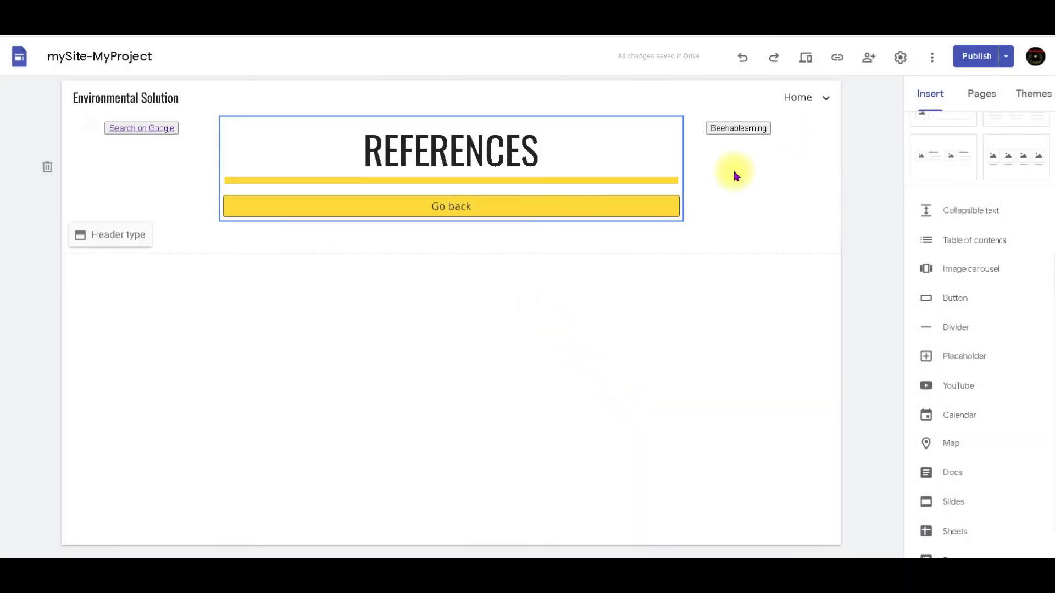
click(967, 59)
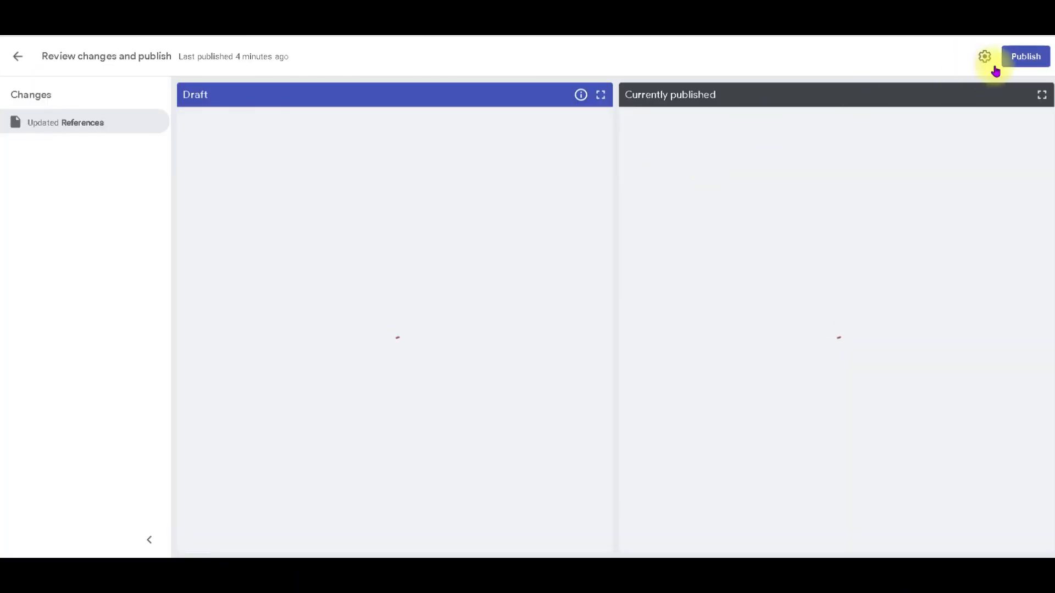
click(1025, 57)
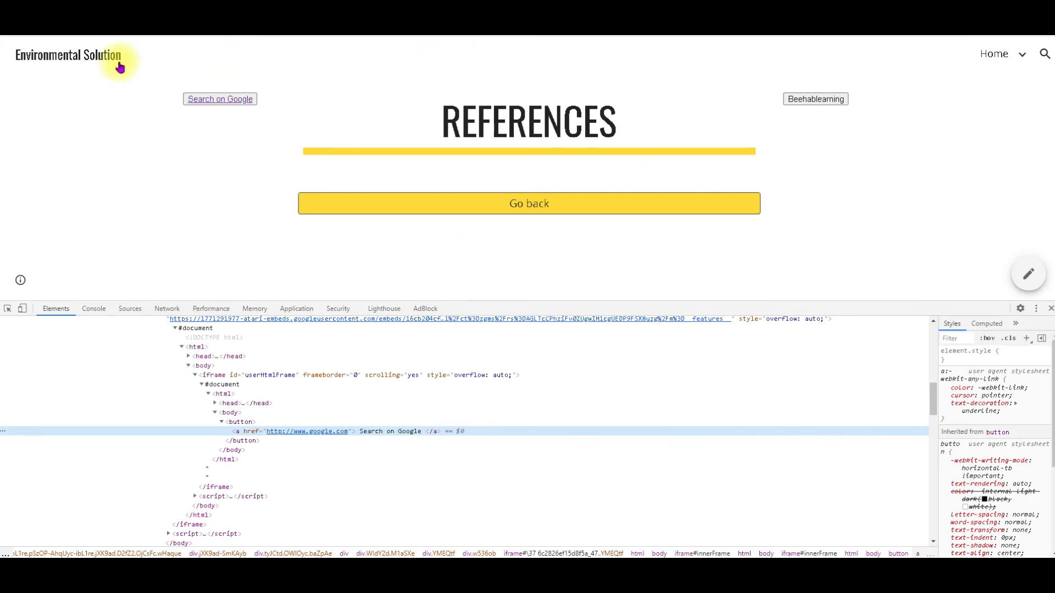
Reload the live References page and inspect the id attribute in the Search on Google button's HTML code
click(66, 48)
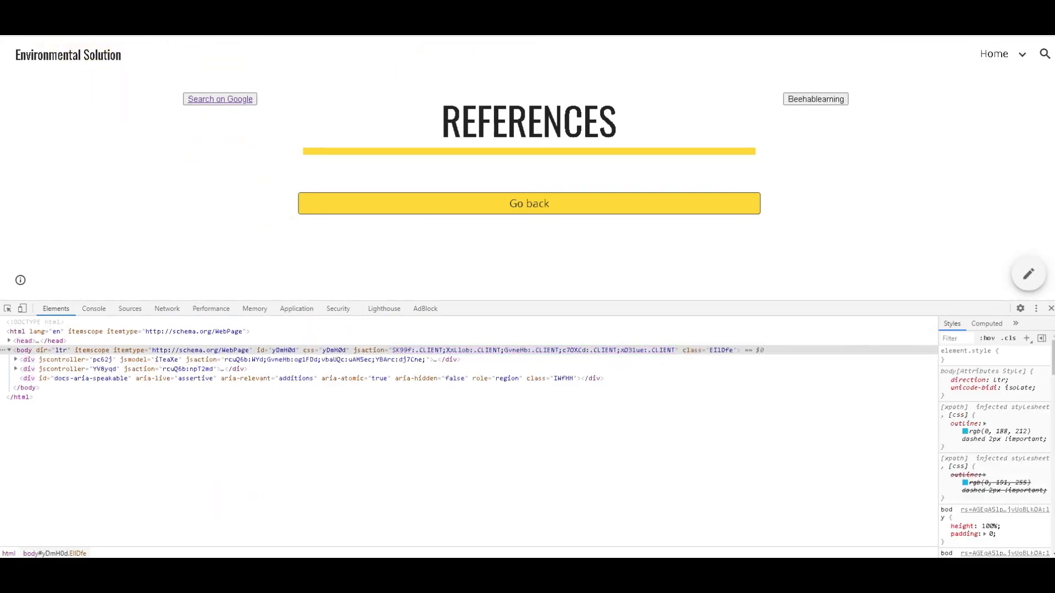
click(69, 52)
click(221, 101)
right_click(220, 101)
click(255, 235)
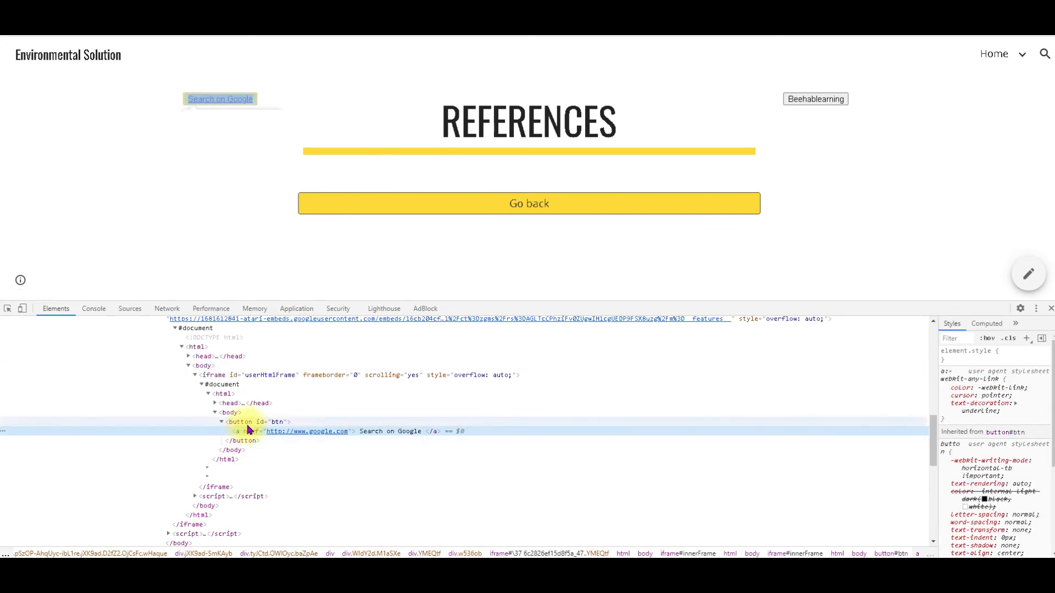
click(248, 423)
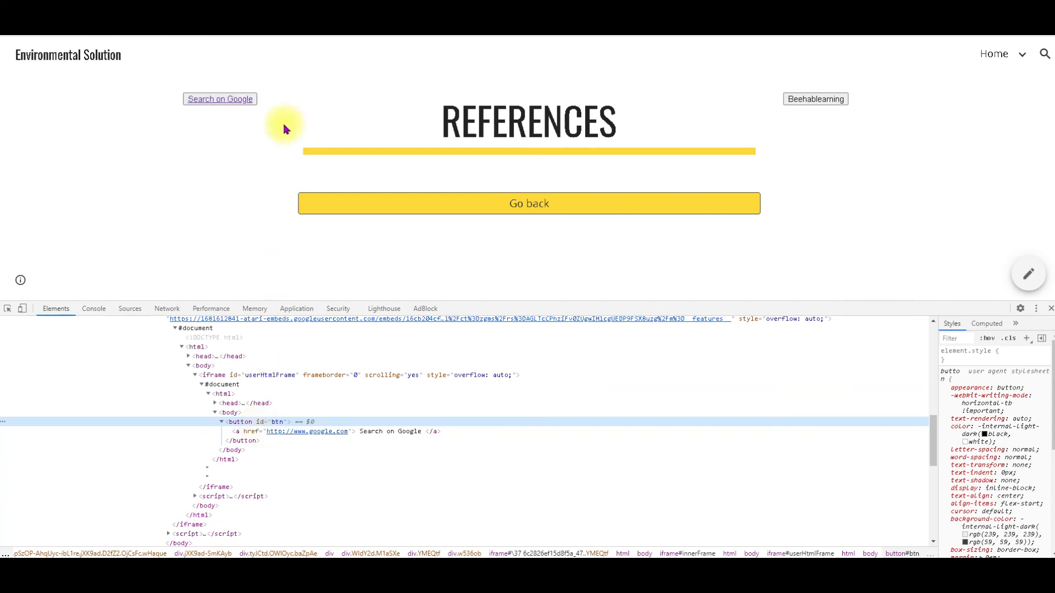
Inspect the Beehablearning button's HTML code on the live page, close the inspector and go back to the home page
right_click(804, 97)
click(842, 299)
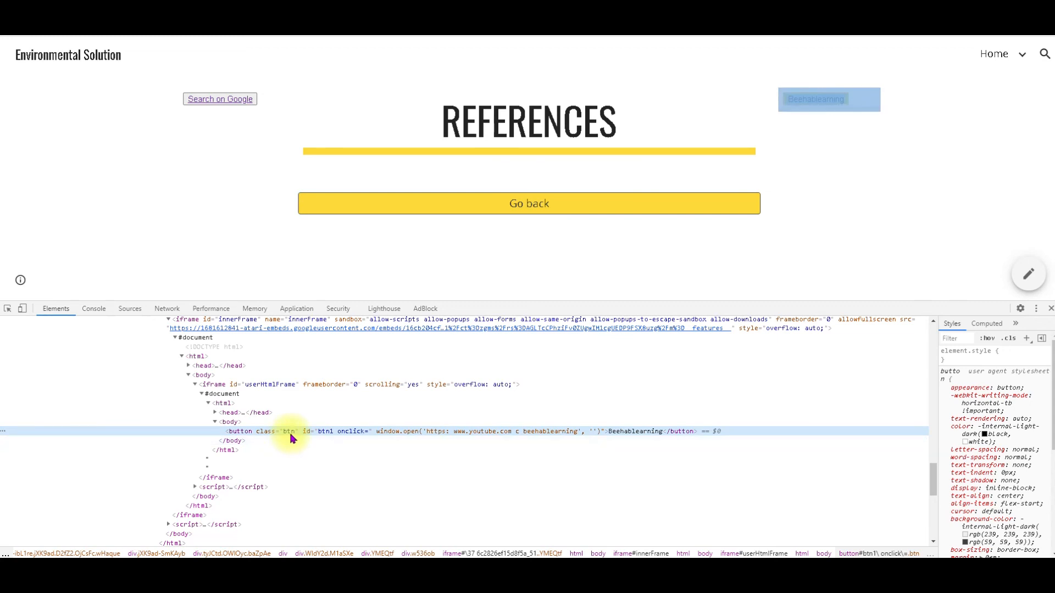
scroll(273, 430, up, 10)
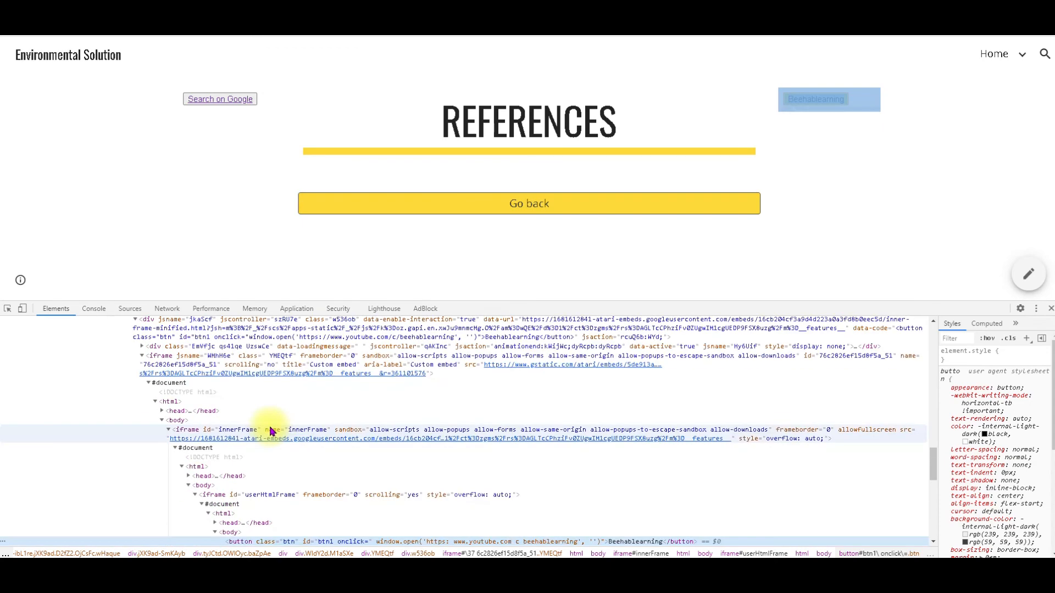
scroll(273, 431, up, 10)
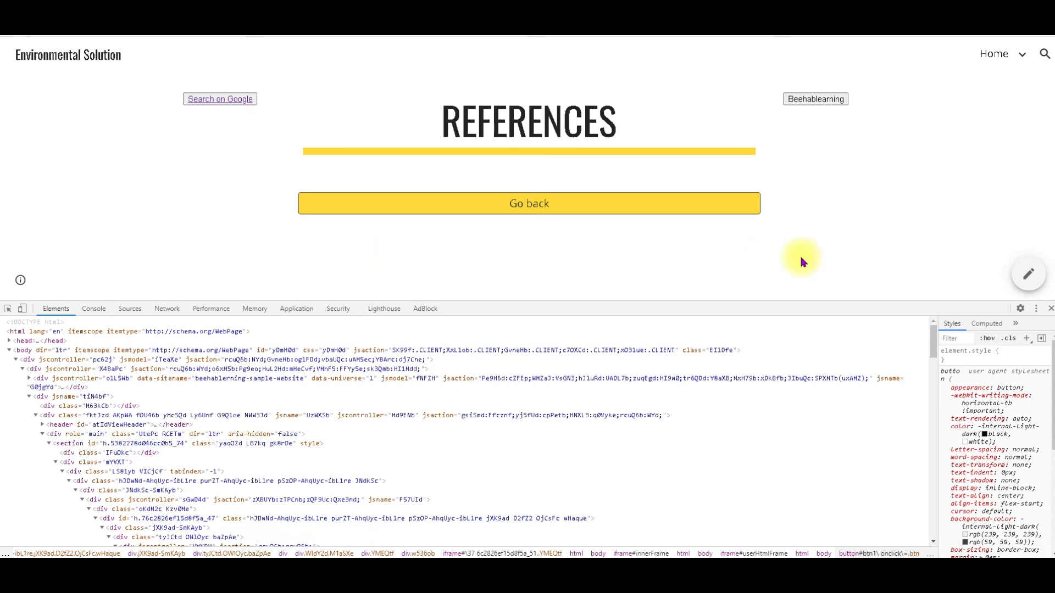
click(1050, 308)
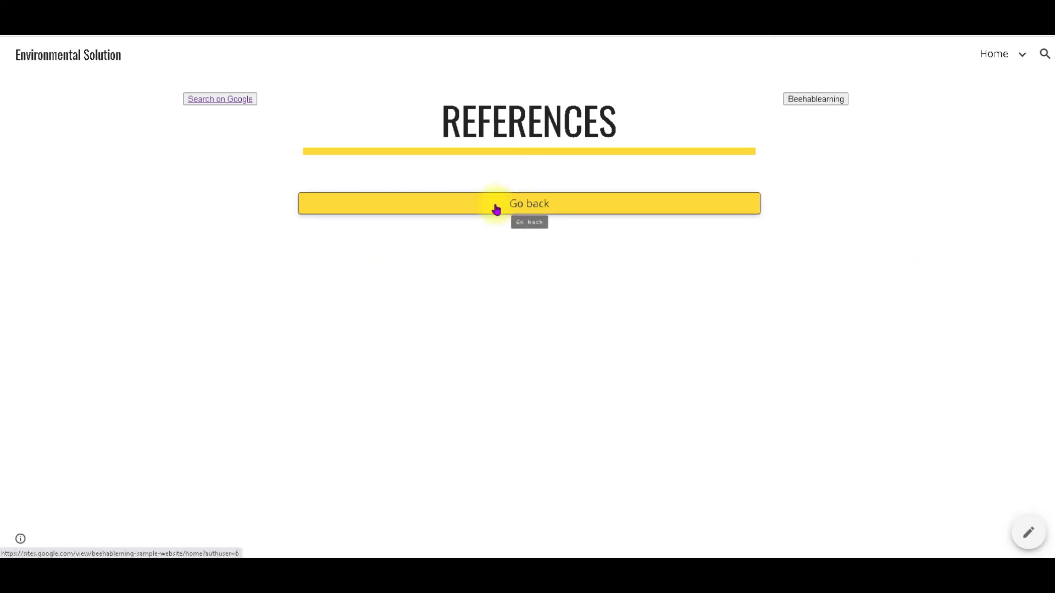
click(496, 209)
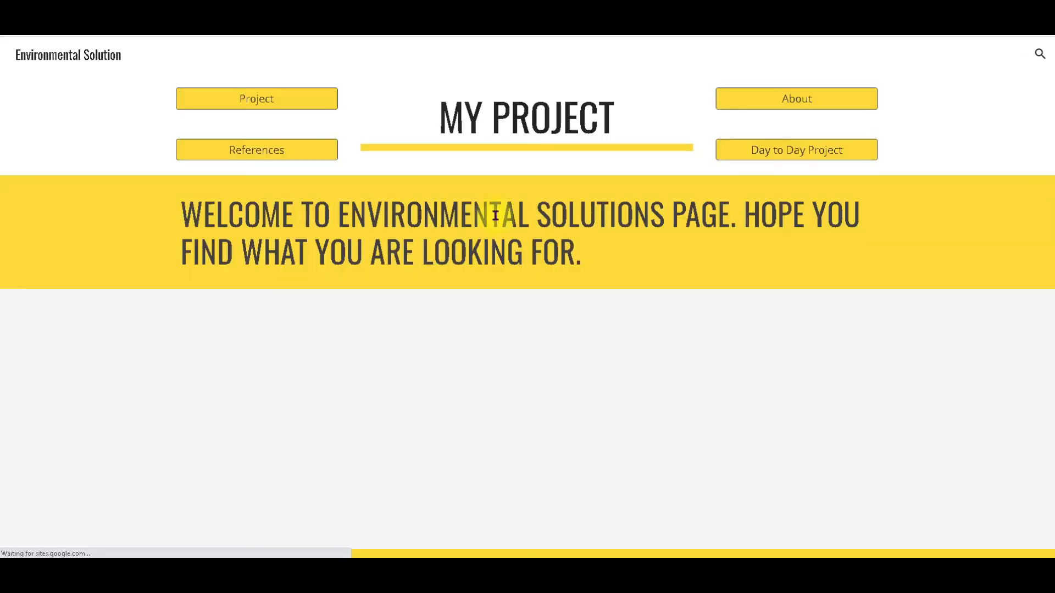